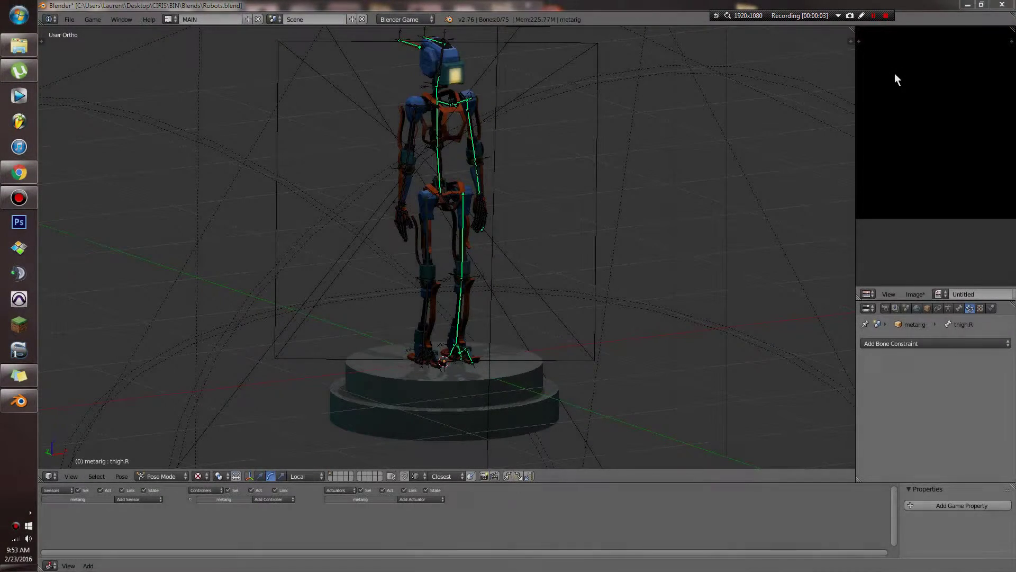
Step: View the robot through the camera, switch the rig to Object Mode, and play-test the scene in the game engine
key(KP_0)
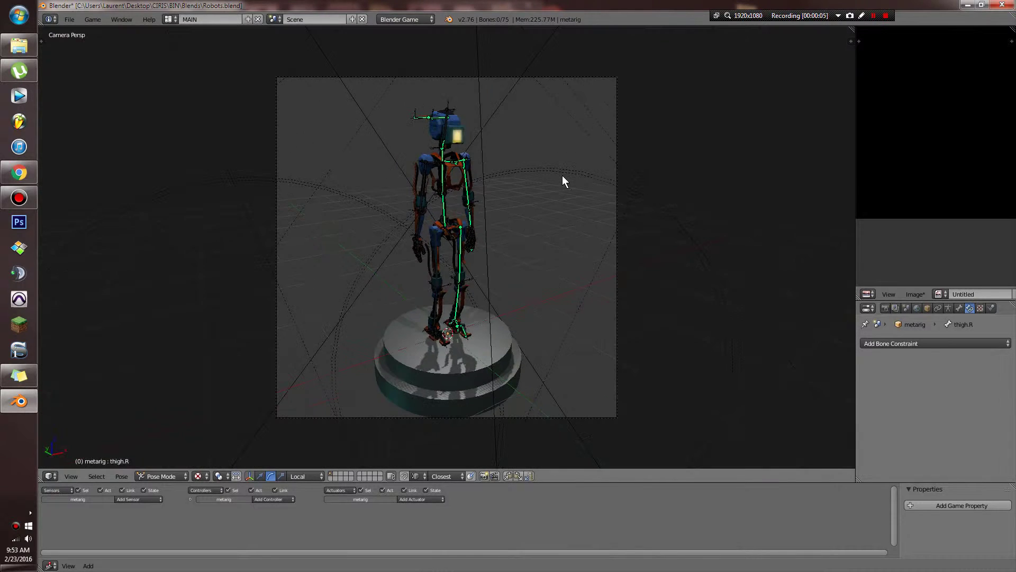
scroll(562, 175, up, 2)
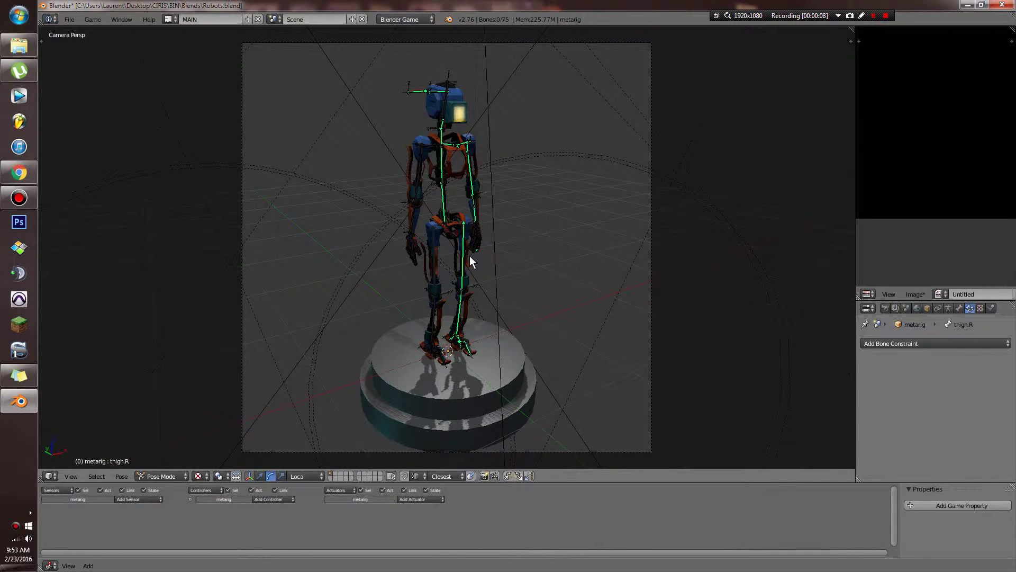
click(172, 475)
click(162, 461)
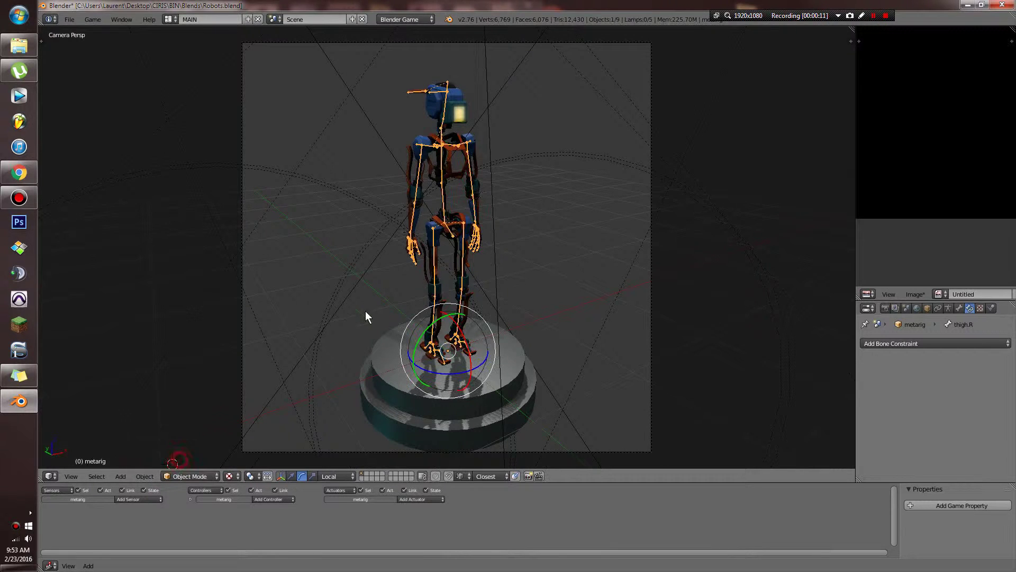
key(p)
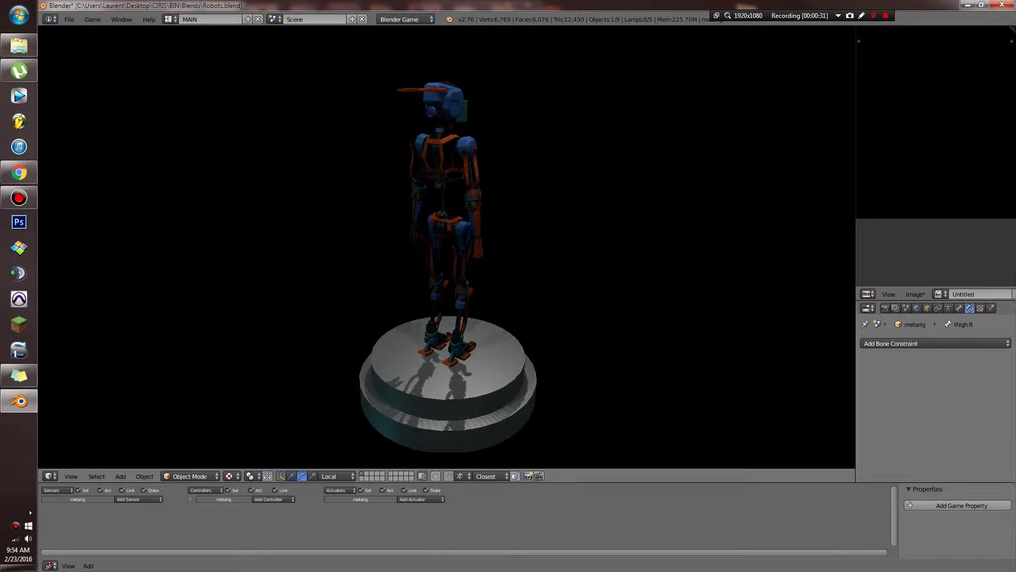
key(Escape)
Step: Switch the metarig armature back to Pose Mode
scroll(465, 217, up, 3)
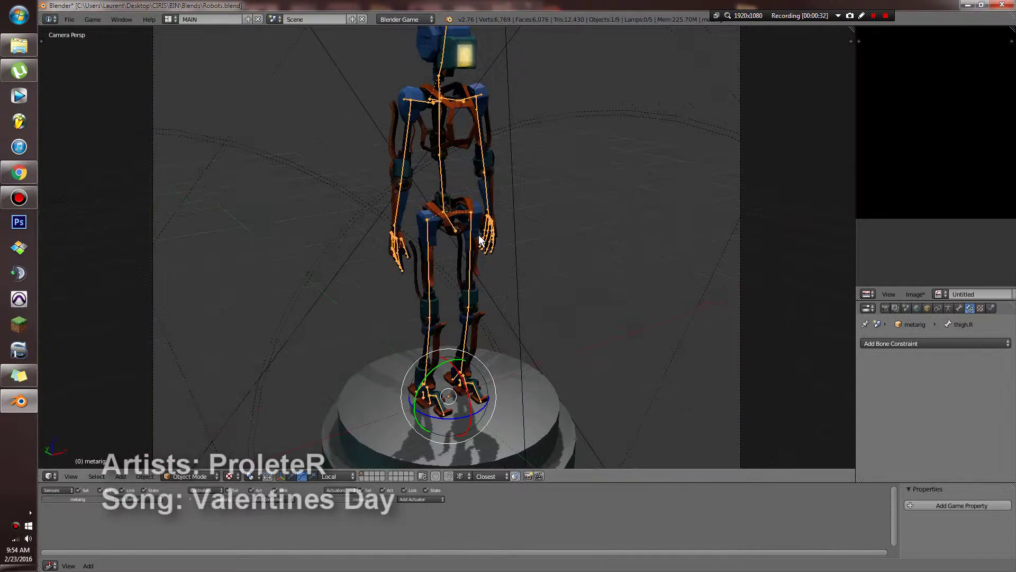
right_click(466, 213)
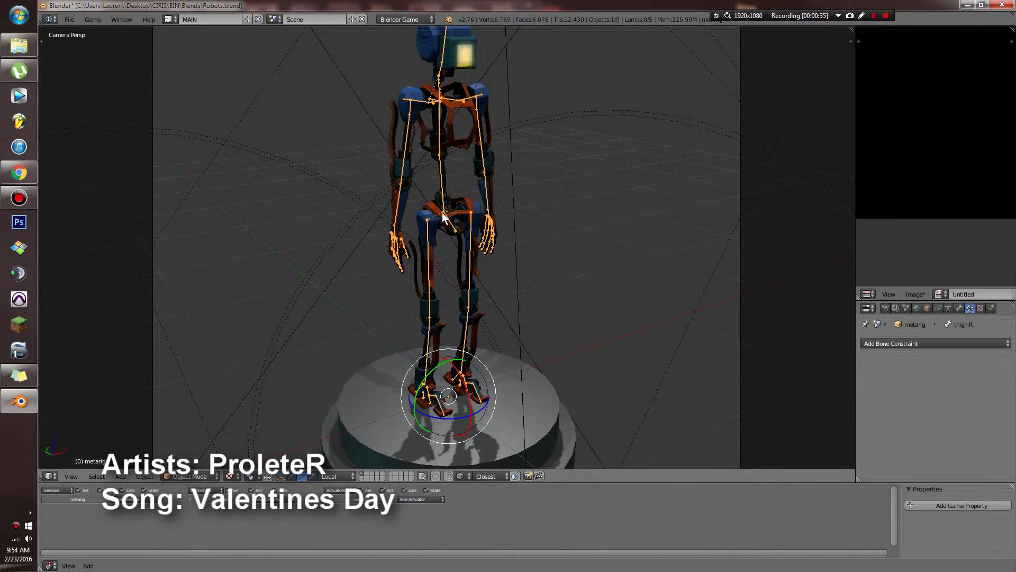
middle_drag(443, 217, 647, 271)
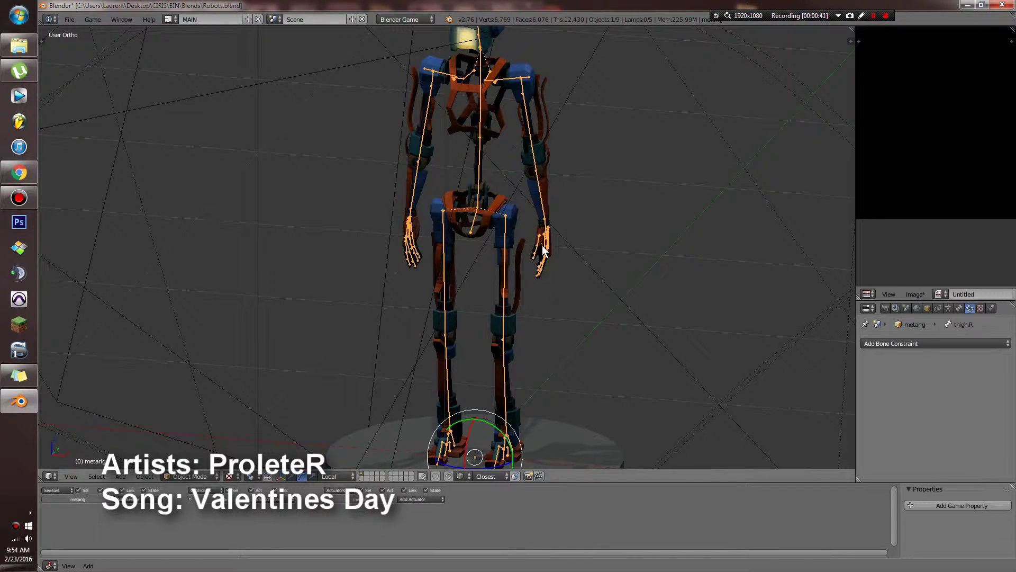
scroll(535, 202, down, 5)
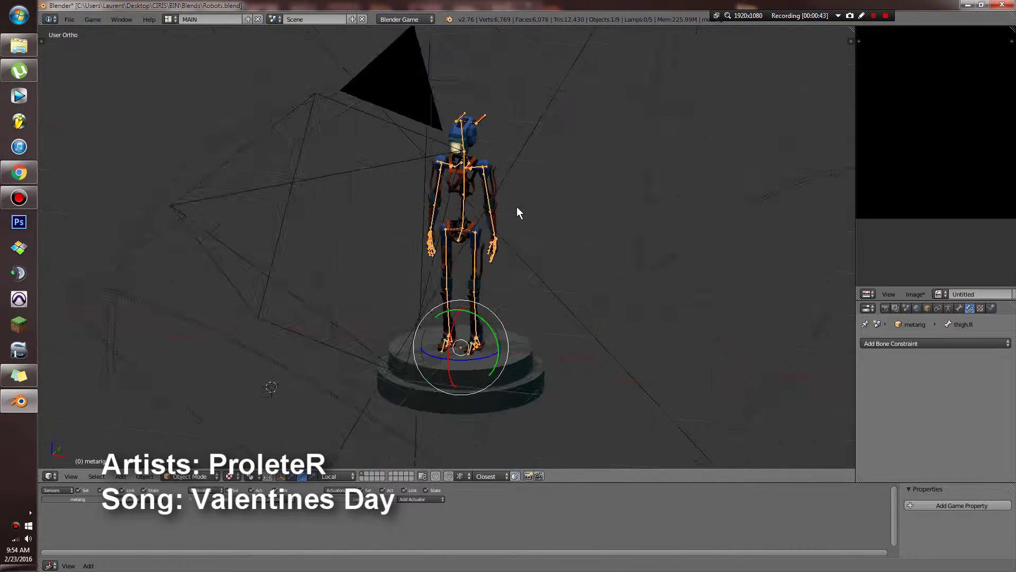
middle_drag(517, 206, 461, 284)
scroll(512, 203, up, 1)
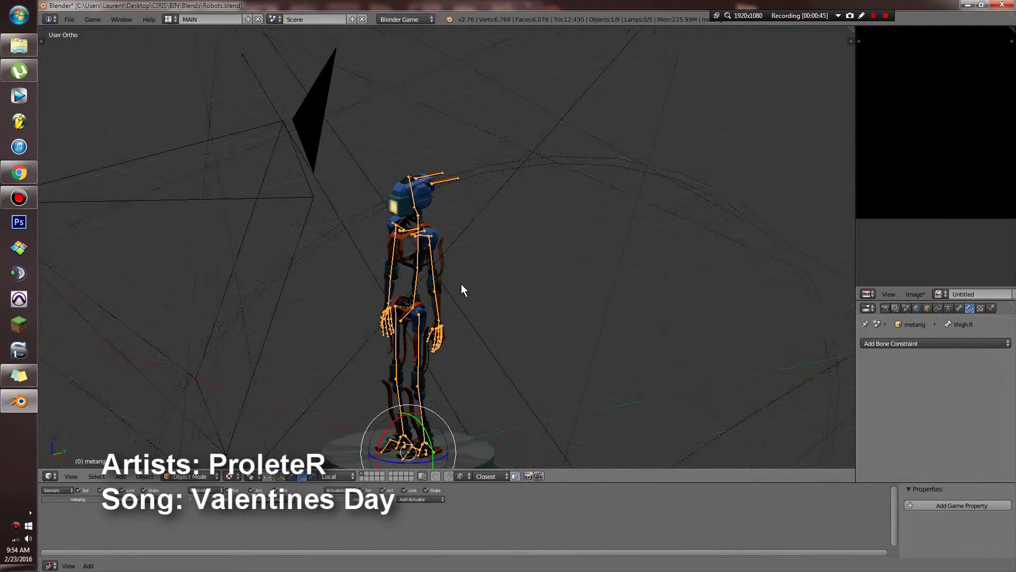
click(189, 475)
click(189, 441)
middle_drag(411, 380, 425, 330)
scroll(425, 331, up, 3)
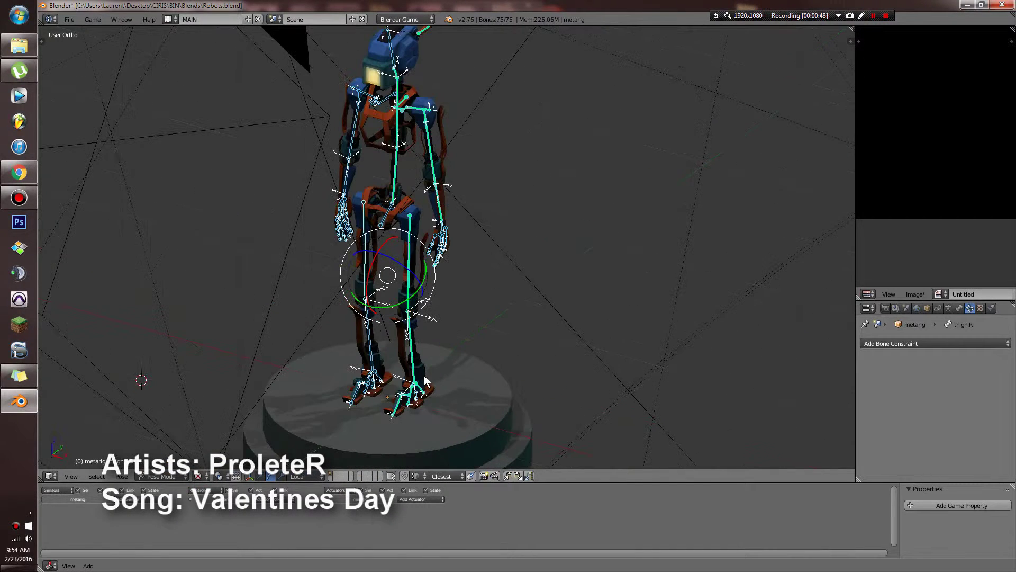
Step: Select the right thigh bone to check its constraints and clear the bone selection
right_click(365, 226)
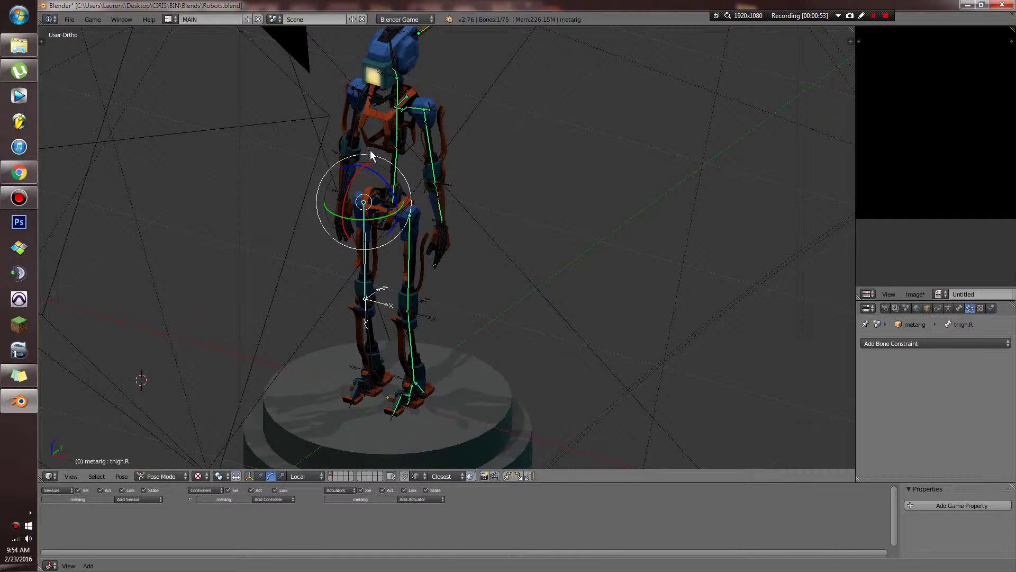
key(h)
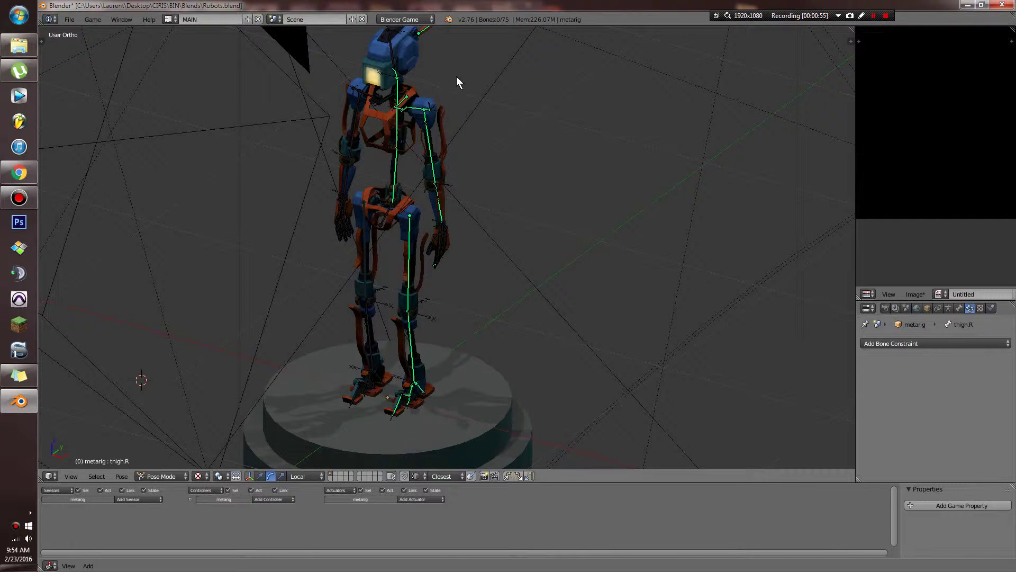
middle_drag(457, 78, 449, 183)
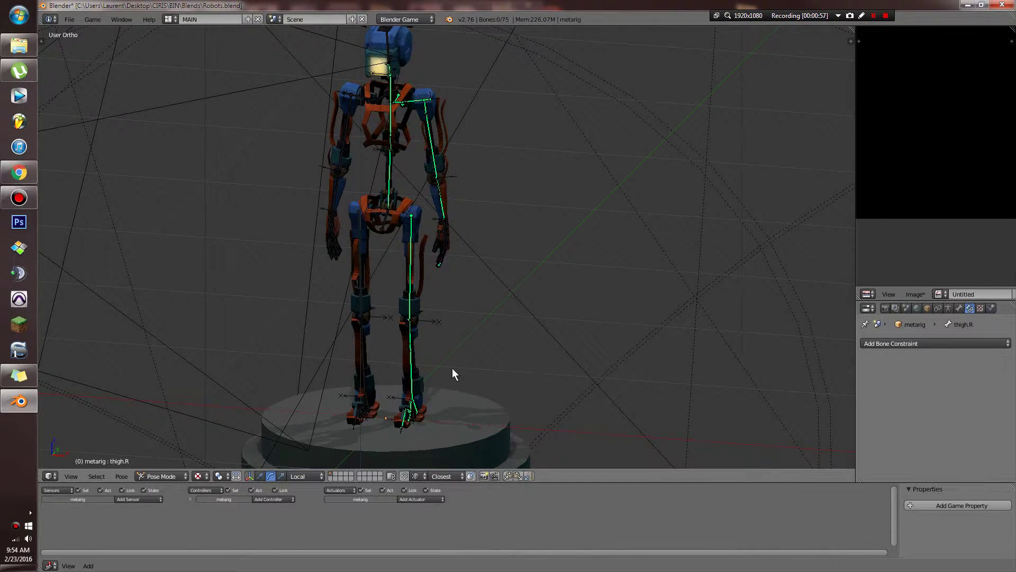
scroll(455, 361, down, 2)
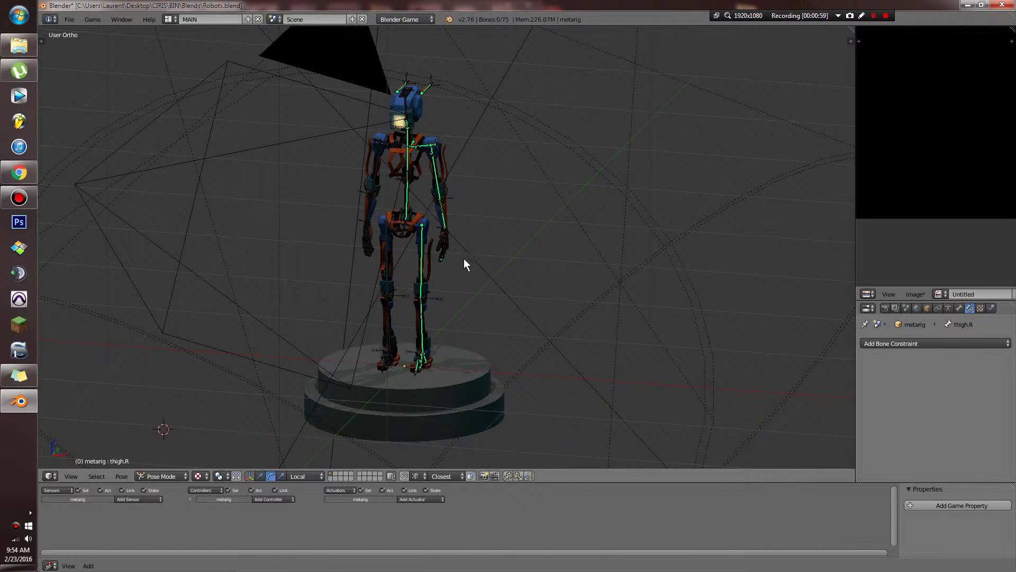
scroll(464, 259, up, 3)
scroll(318, 101, down, 1)
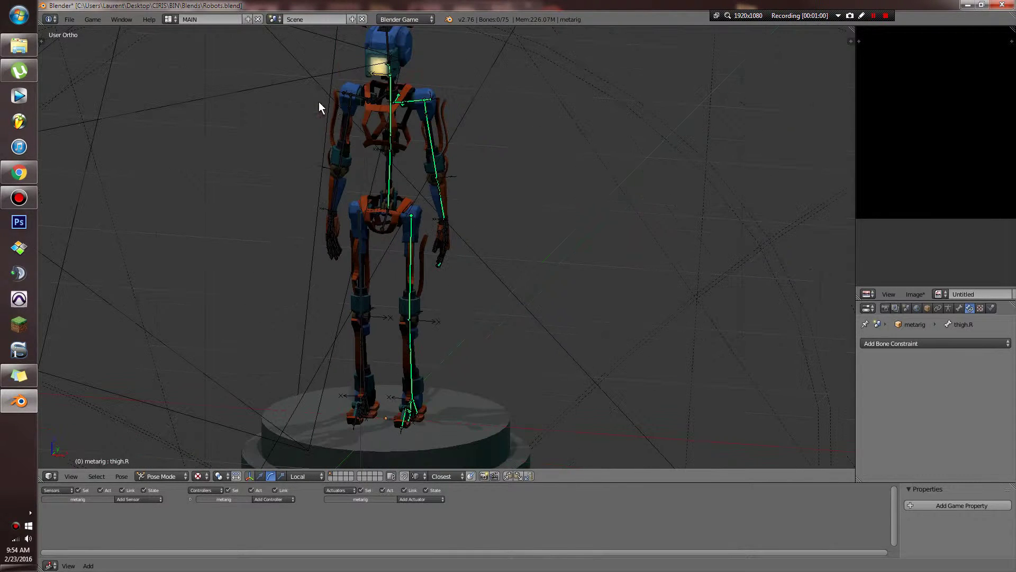
Step: Test the free rotation of the unconstrained shoulder.R.003 and thigh.R bones, cancelling each rotation
right_click(355, 94)
key(r)
key(r)
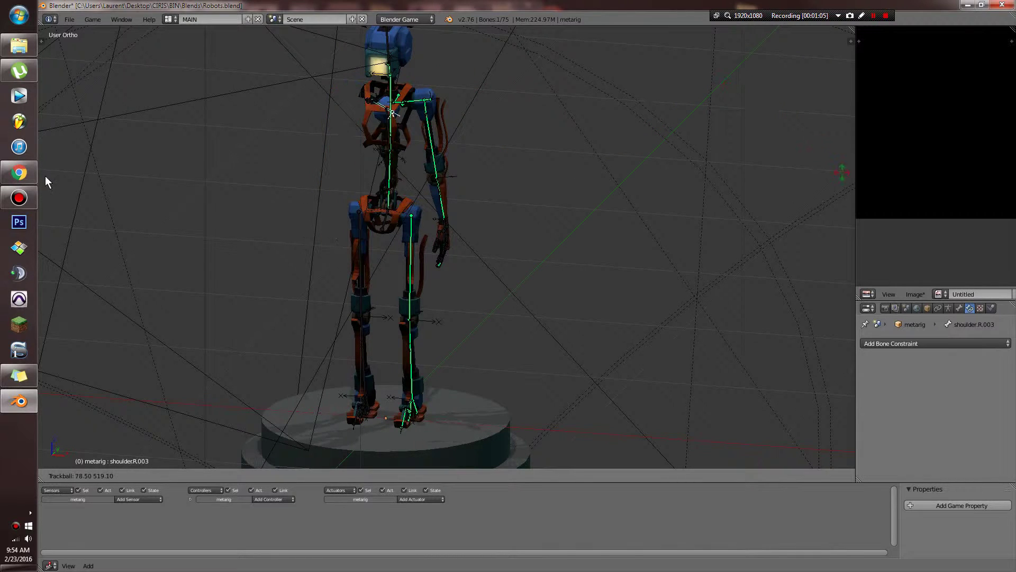
right_click(387, 163)
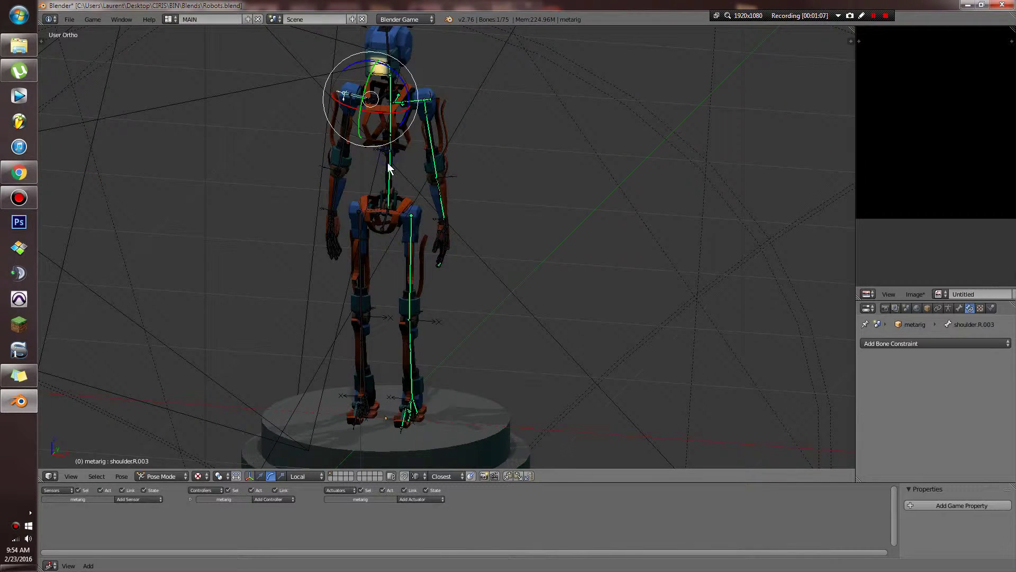
right_click(360, 233)
key(r)
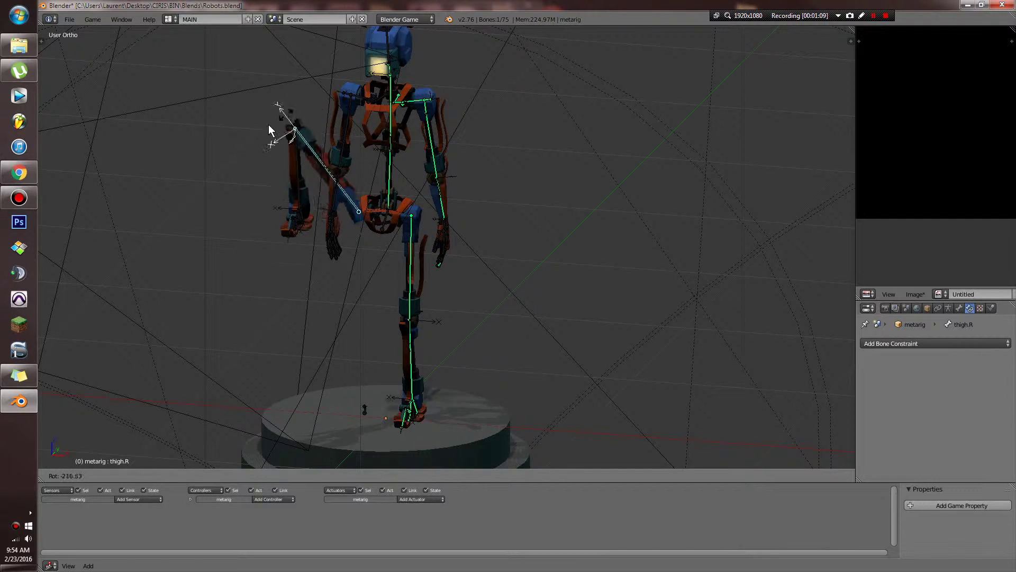
right_click(442, 209)
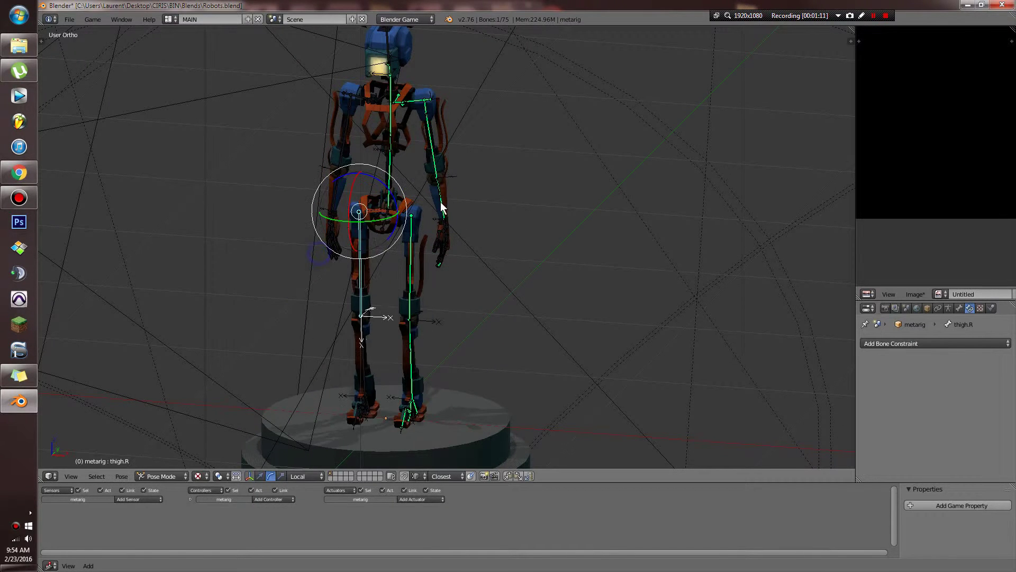
Step: Test shoulder.L.003 against its rotation limits with a trackball rotation and a global Y rotation, cancelling both
right_click(432, 153)
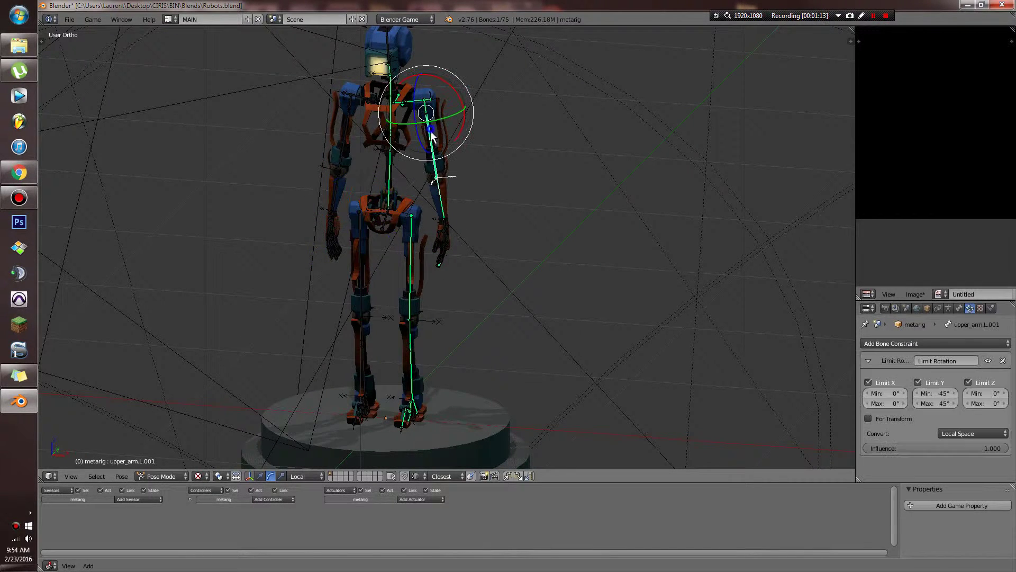
key(r)
key(r)
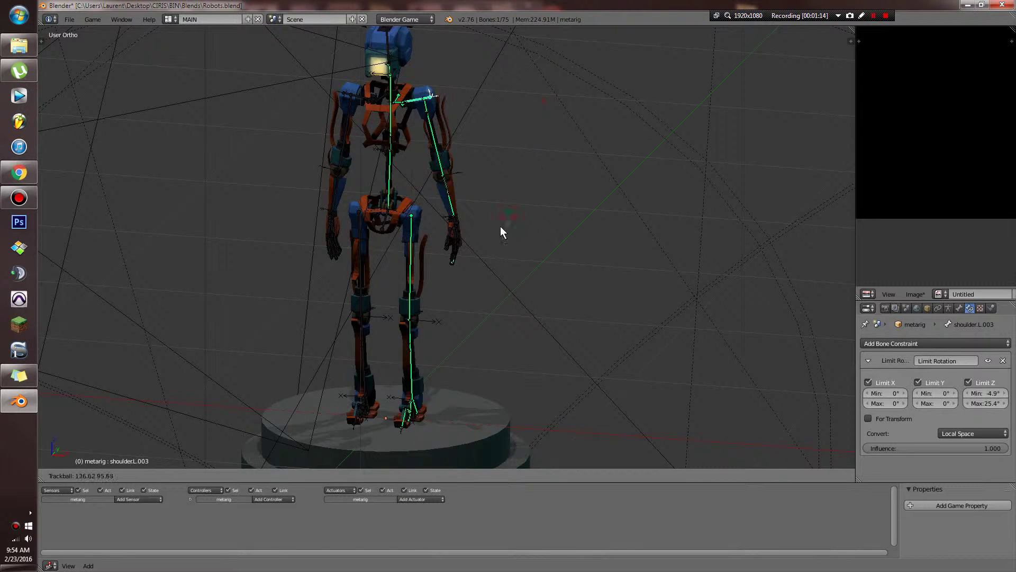
right_click(511, 179)
middle_drag(511, 174, 459, 174)
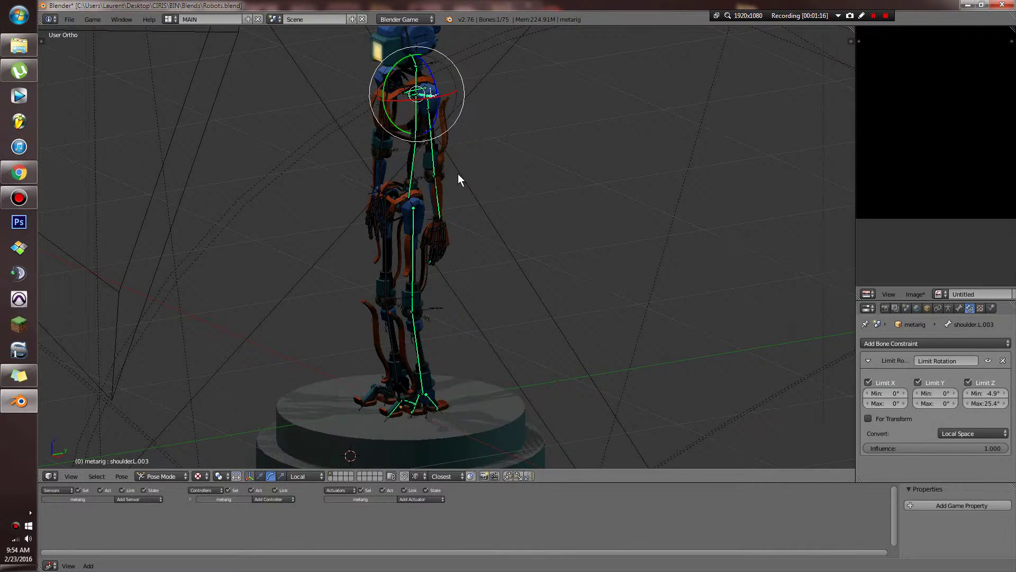
key(r)
key(y)
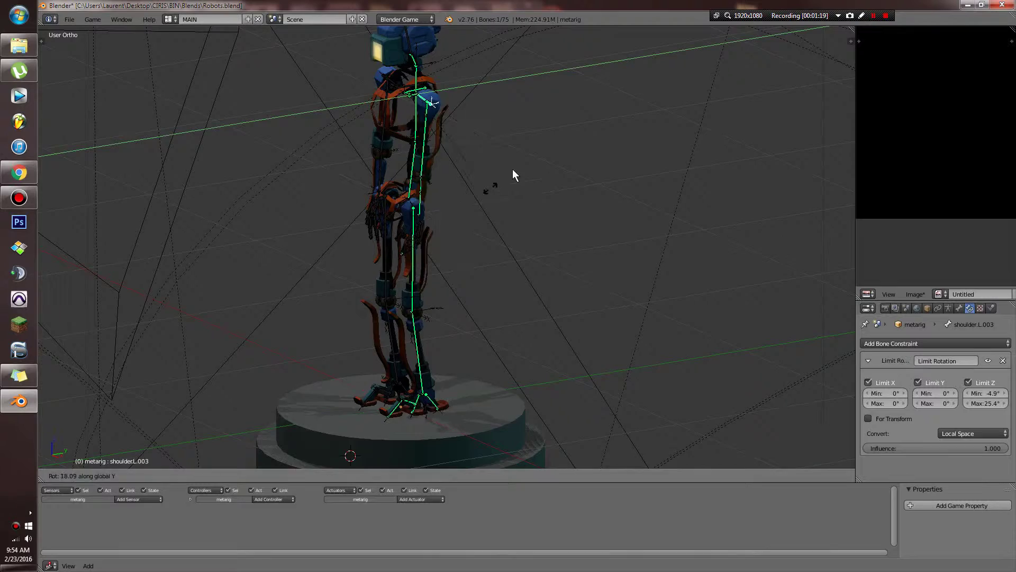
right_click(516, 168)
Step: Try rotating shoulder.L.003 about the X axis to test its rotation limit
scroll(521, 165, up, 1)
mouse_move(523, 163)
middle_down()
mouse_move(540, 158)
mouse_move(522, 163)
middle_up()
scroll(495, 274, up, 4)
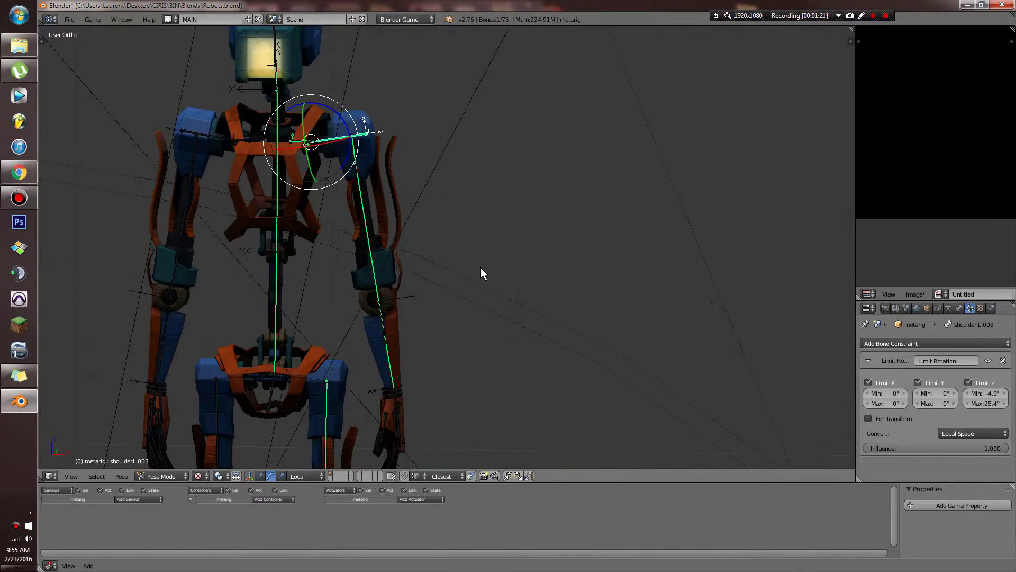
key(r)
key(x)
click(528, 154)
Step: Try a trackball rotation of the upper_arm.L.001 bone within its Limit Rotation constraint
right_click(389, 259)
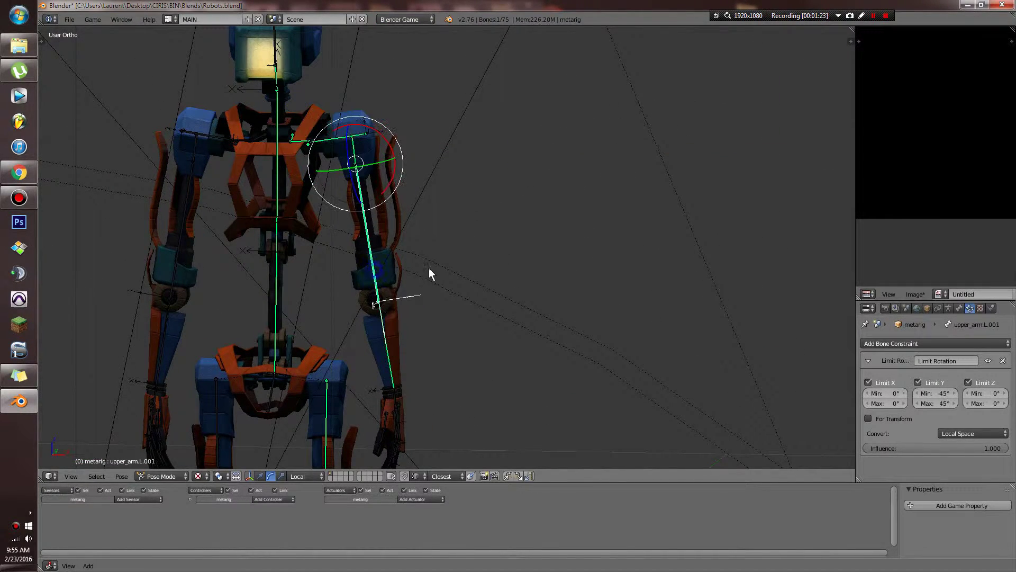
middle_drag(428, 268, 427, 269)
key(r)
key(r)
click(449, 254)
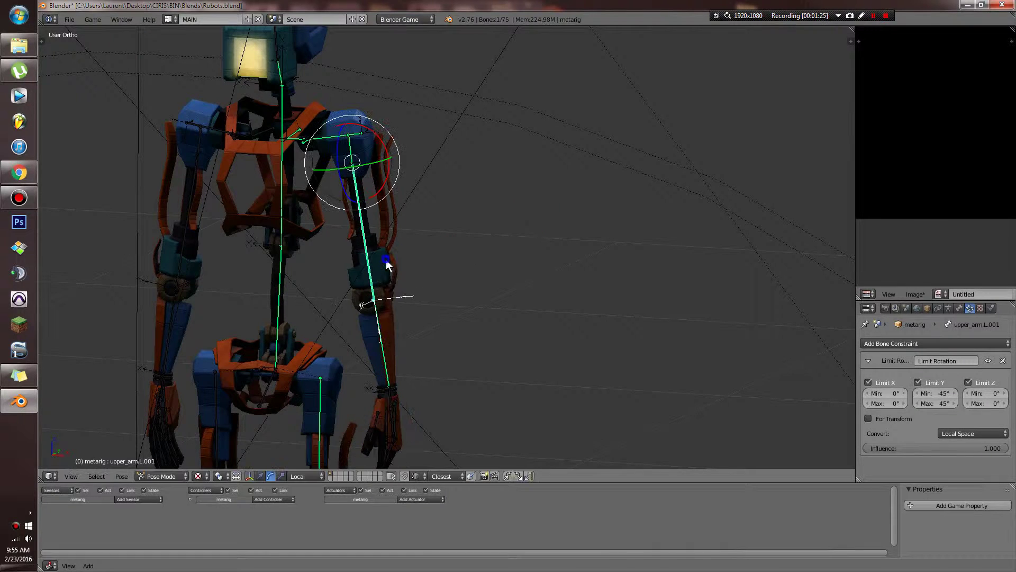
Step: Test-rotate the forearm.L bone and the upper_arm.L.001 bone in the view plane against their rotation limits
right_click(383, 327)
key(r)
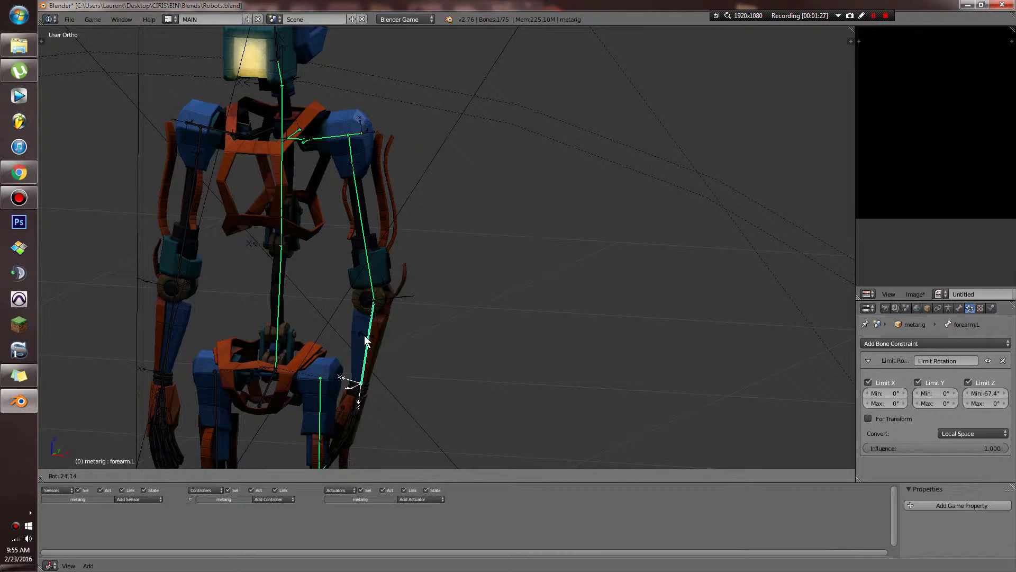
click(379, 326)
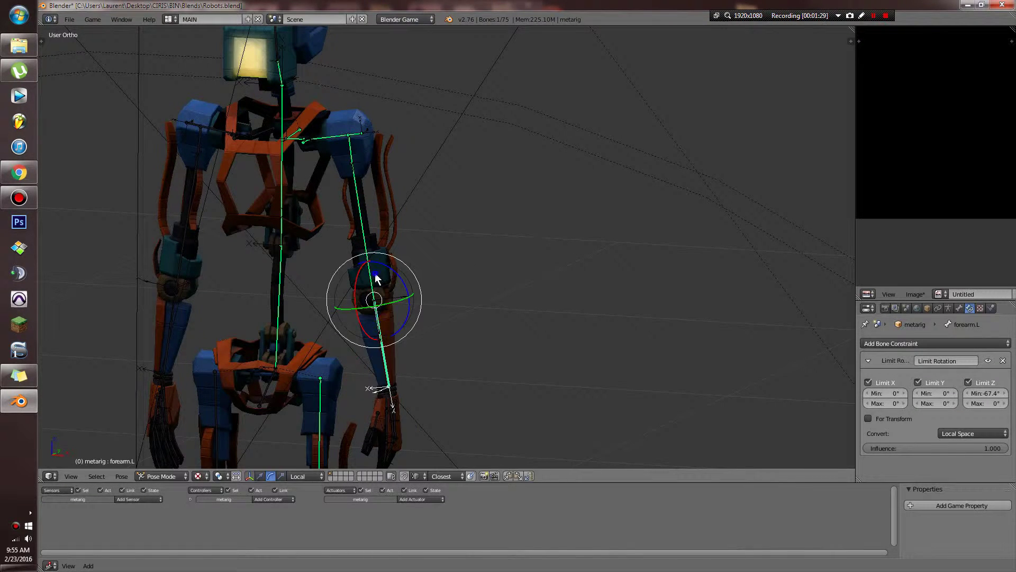
right_click(374, 272)
key(r)
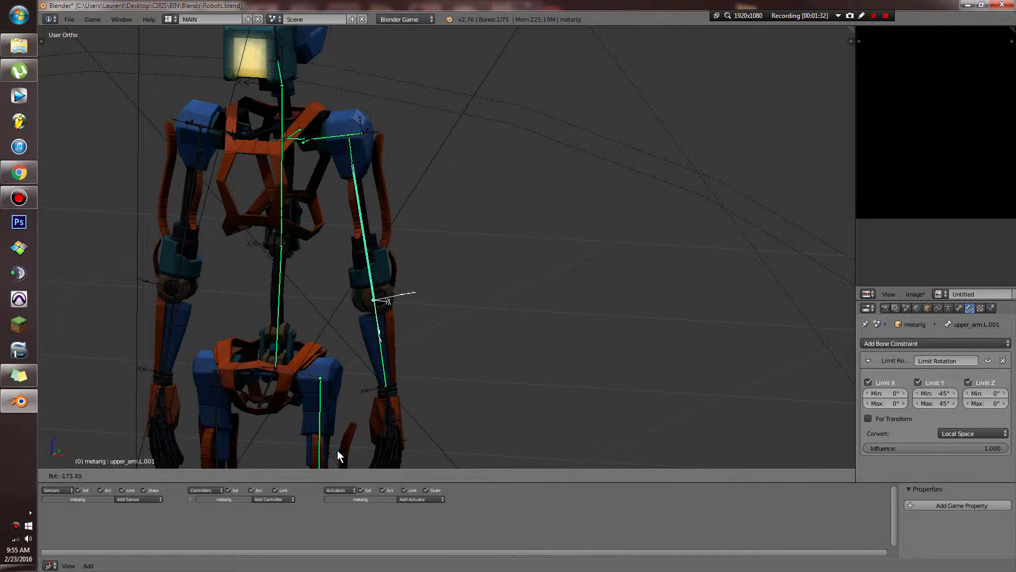
right_click(499, 152)
Step: Select the shoulder.L bone inside the chest and test-rotate it against its X rotation limit
scroll(376, 152, up, 3)
middle_drag(370, 158, 404, 182)
scroll(404, 182, up, 3)
scroll(404, 187, up, 1)
right_click(142, 99)
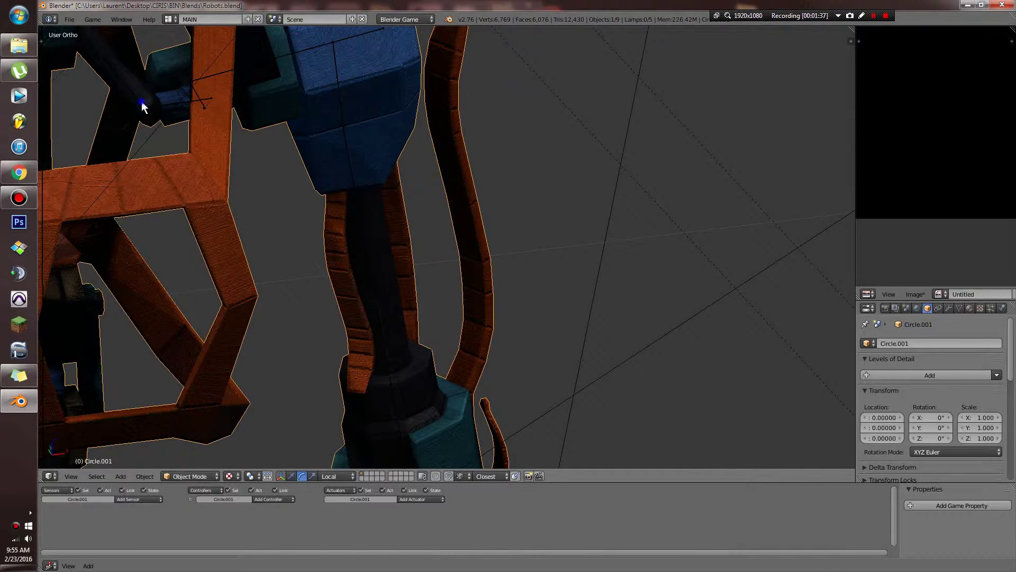
middle_drag(147, 102, 380, 125)
key(r)
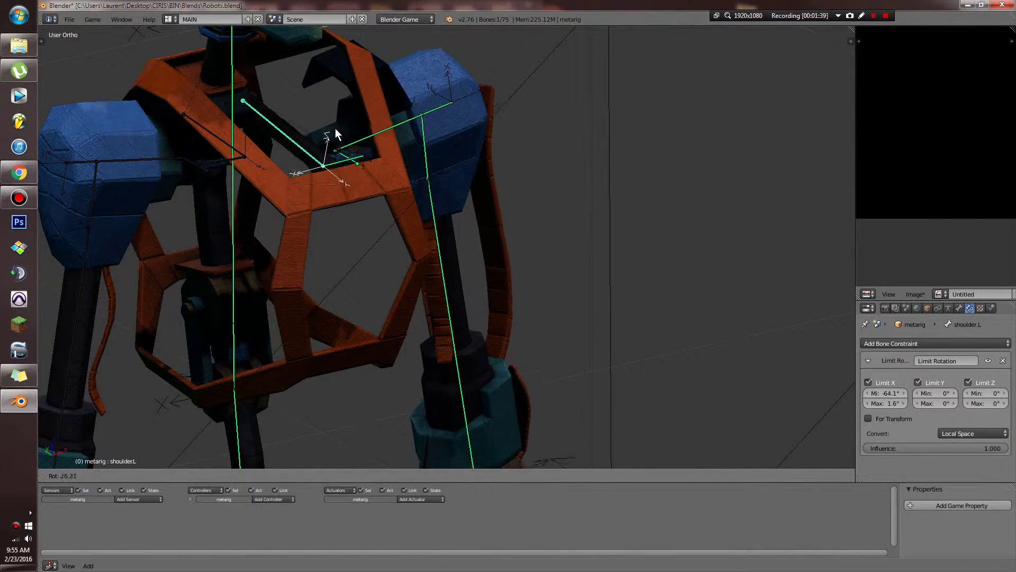
click(309, 177)
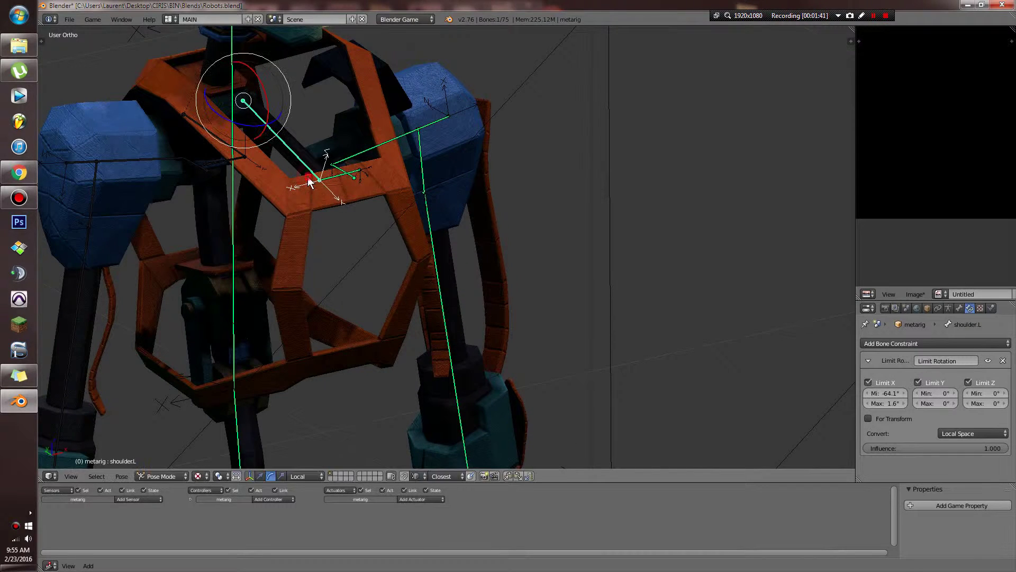
Step: Test-rotate the shoulder.L.001 and shoulder.L.002 bones against their Limit Rotation constraints
right_click(346, 178)
key(r)
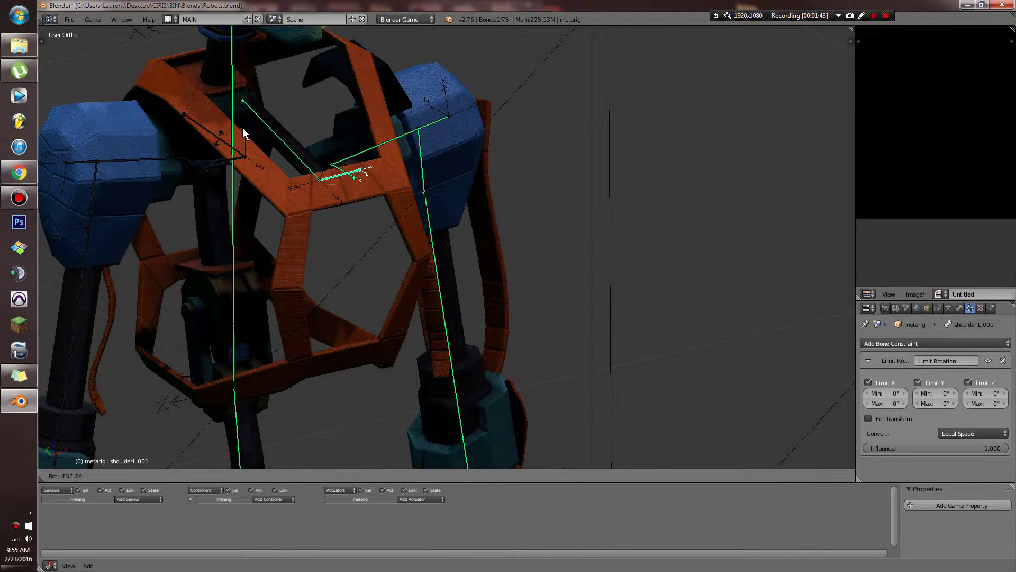
click(381, 140)
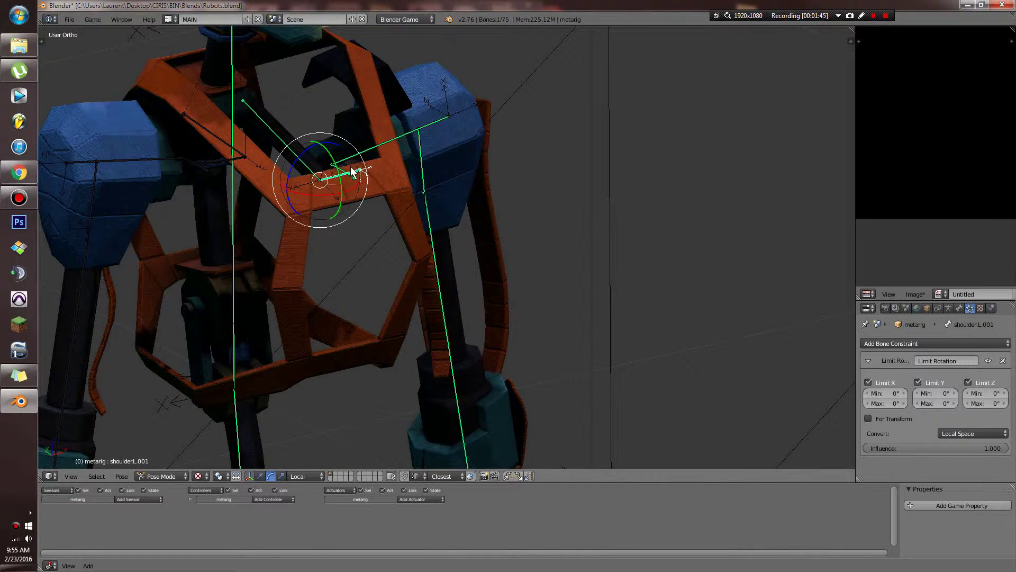
right_click(351, 168)
key(r)
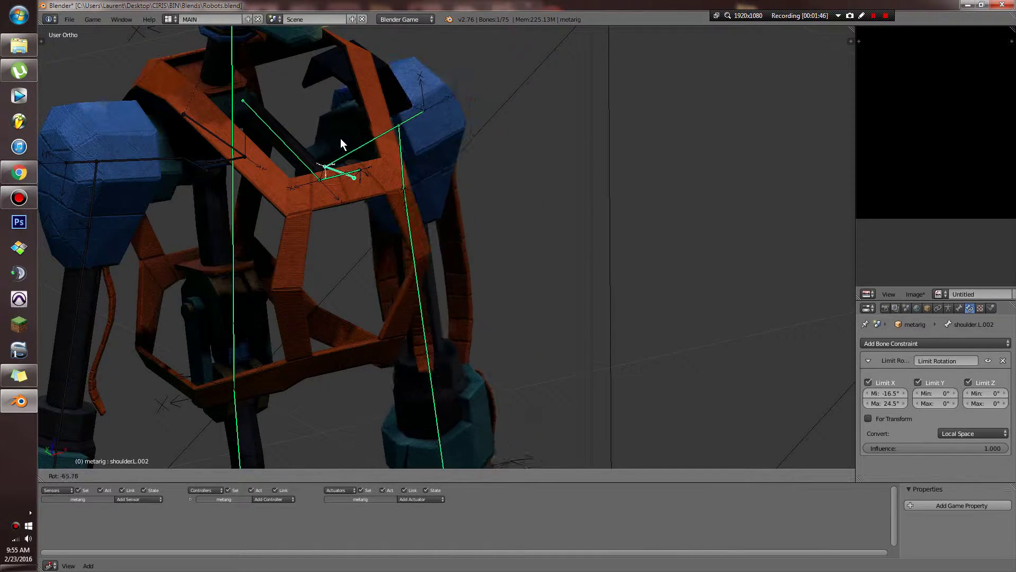
right_click(360, 144)
Step: Clear the rotation of all bones in the metarig
key(a)
key(alt+r)
scroll(378, 150, down, 6)
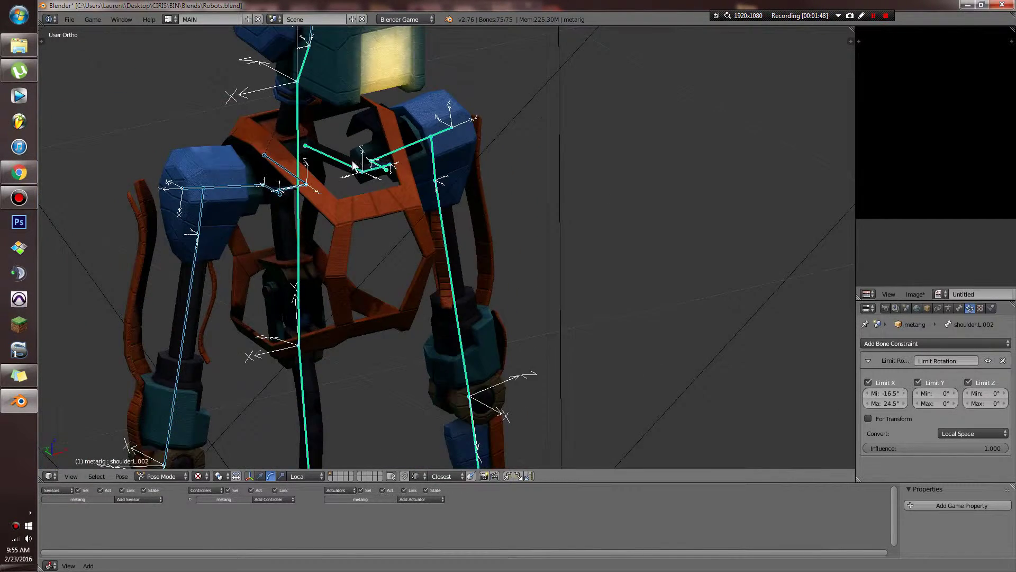
Step: Try a trackball rotation of the unconstrained shoulder.R.003 bone
right_click(345, 218)
key(r)
key(r)
right_click(414, 241)
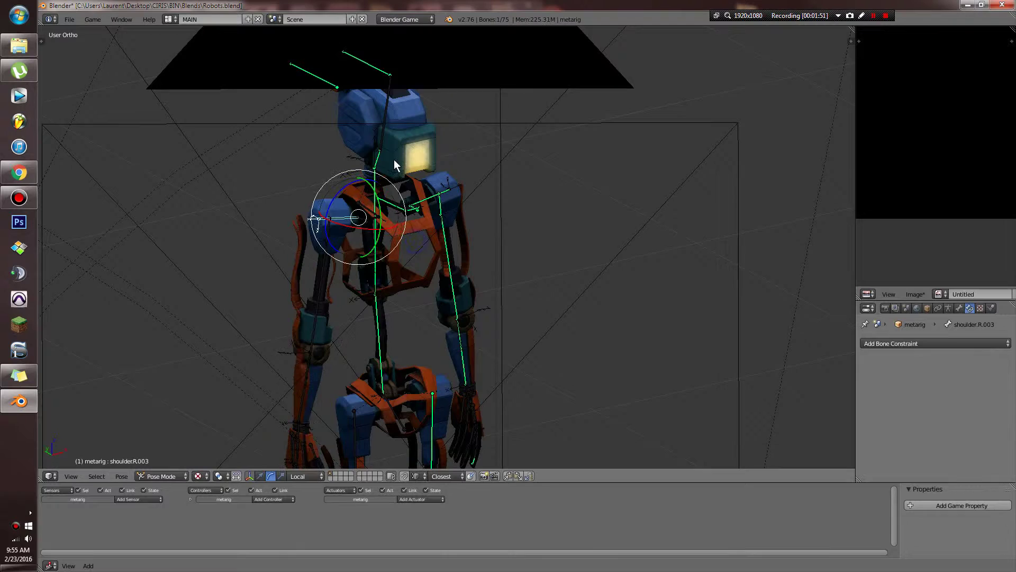
Step: Select the thigh.L bone and test-rotate it about the X axis against its rotation limit
middle_drag(412, 212, 385, 95)
scroll(434, 159, down, 3)
shift+middle_drag(474, 207, 411, 103)
scroll(360, 127, up, 5)
right_click(235, 148)
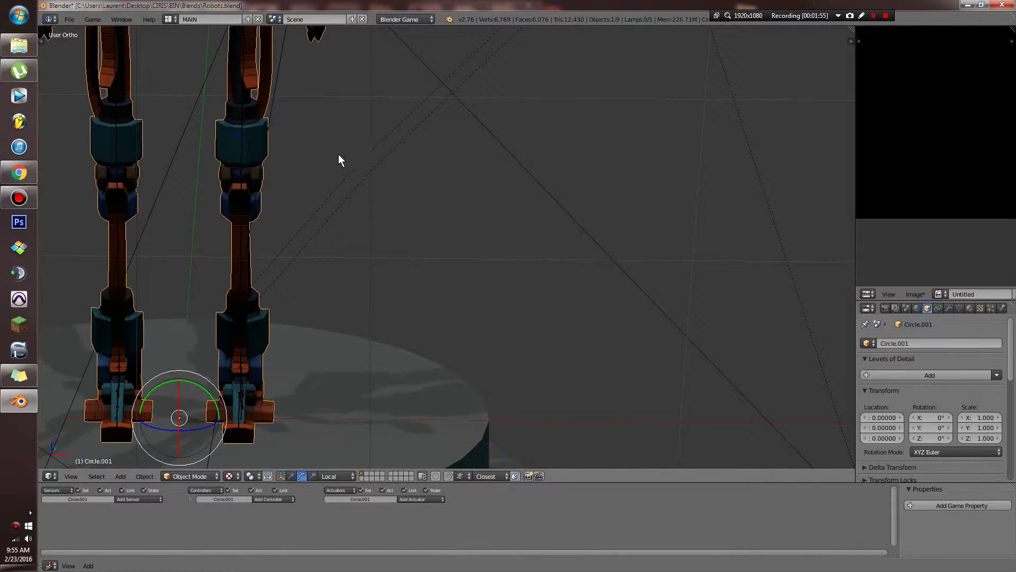
middle_drag(338, 154, 294, 140)
right_click(297, 141)
middle_drag(466, 128, 390, 133)
key(r)
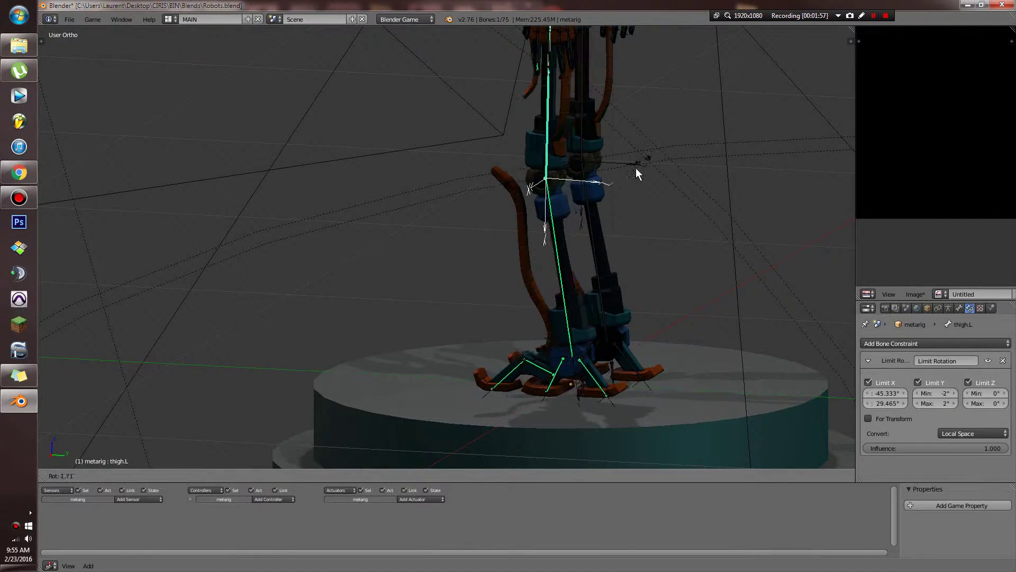
key(x)
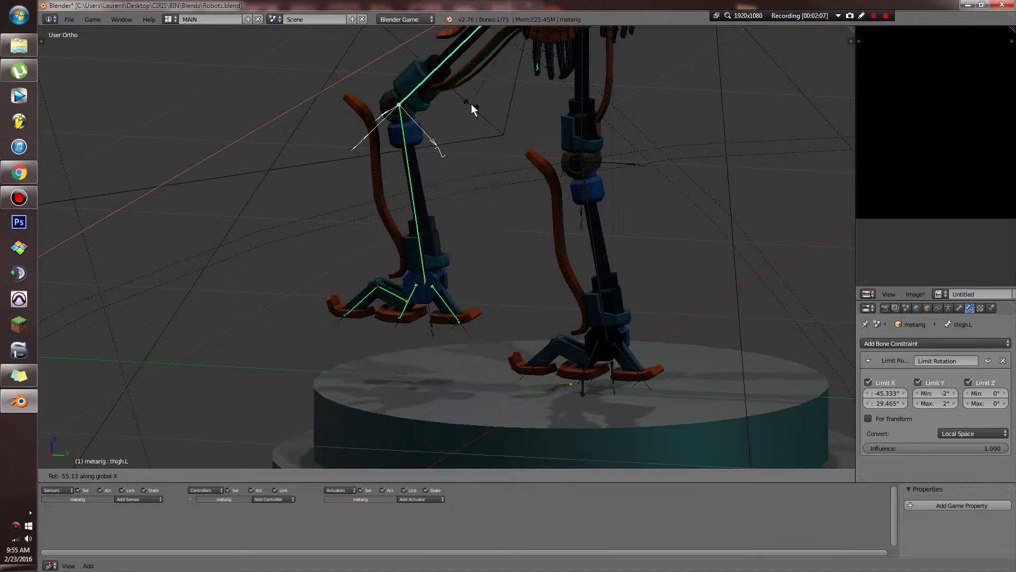
right_click(614, 198)
Step: Select all bones of the metarig and save the Robots.blend file
scroll(588, 198, down, 3)
middle_drag(574, 199, 544, 190)
shift+middle_drag(435, 135, 550, 264)
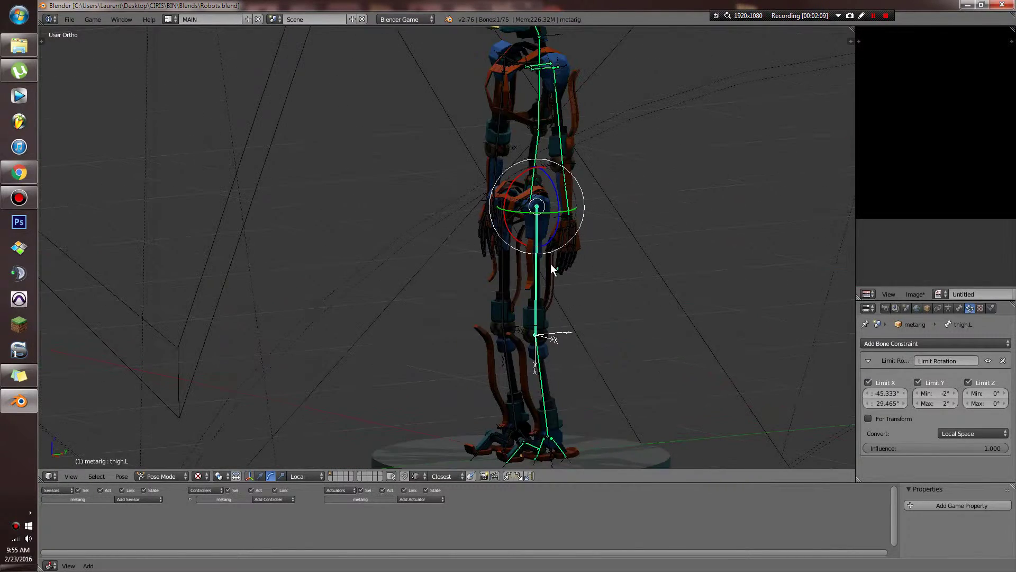
key(a)
shift+middle_drag(537, 225, 527, 316)
scroll(527, 316, up, 3)
key(ctrl+s)
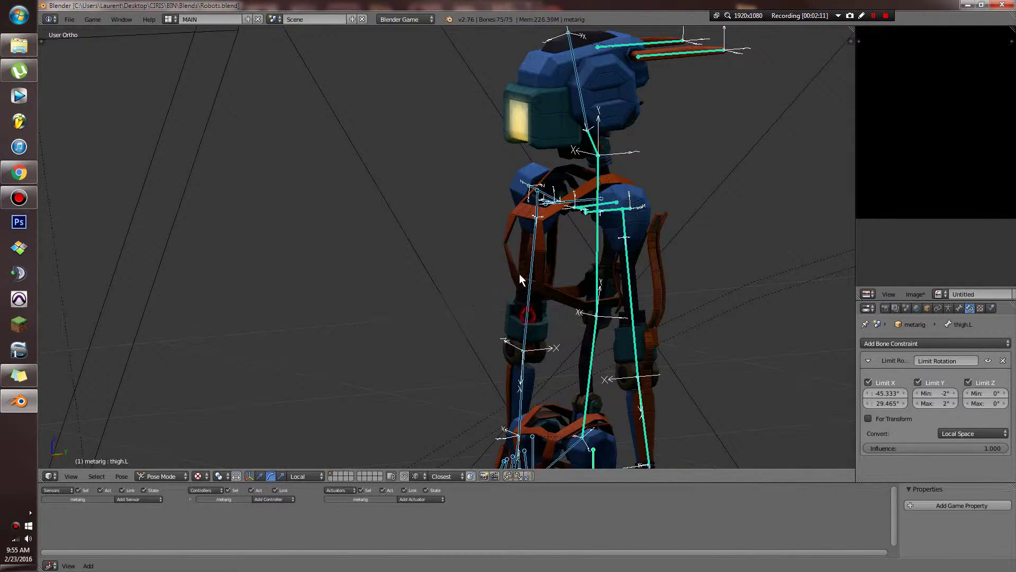
Step: Select the chest bone and test-rotate it in the view plane against its rotation limits
scroll(493, 286, up, 5)
scroll(489, 231, down, 4)
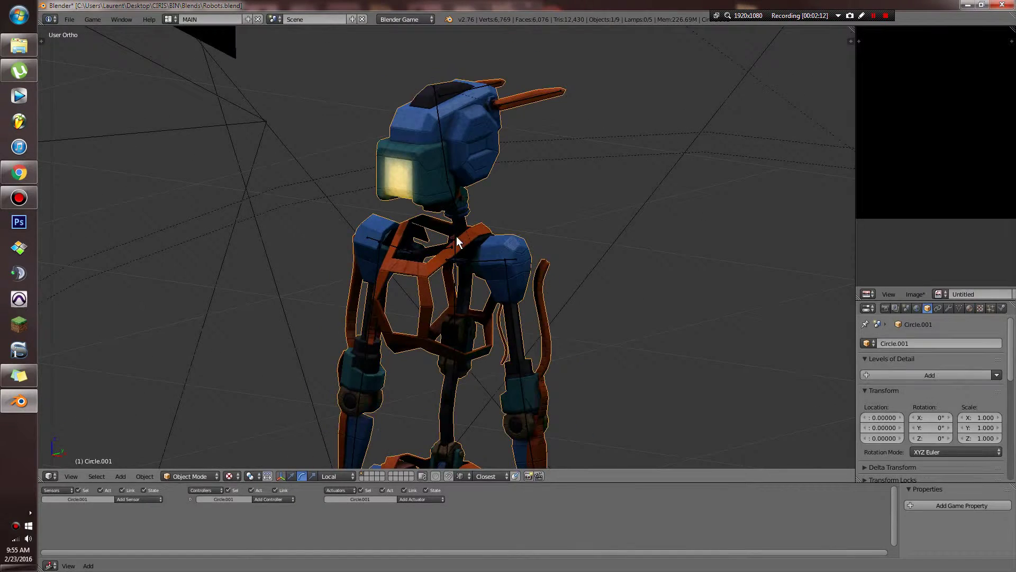
right_click(456, 236)
key(r)
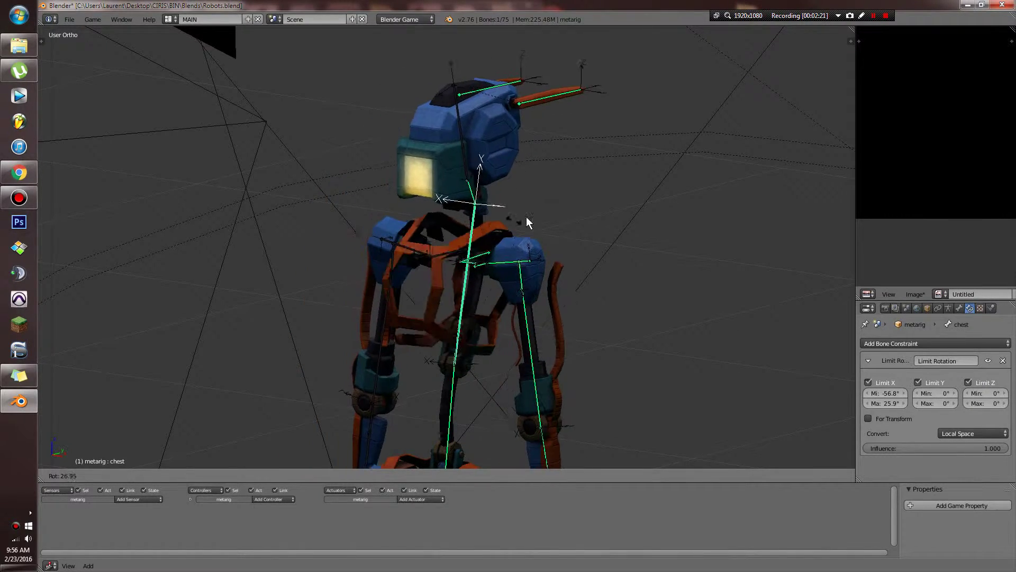
right_click(552, 211)
Step: Save the scene over the existing Robots.blend file
scroll(551, 210, down, 4)
key(ctrl+s)
click(525, 224)
scroll(525, 224, down, 4)
middle_drag(525, 224, 560, 241)
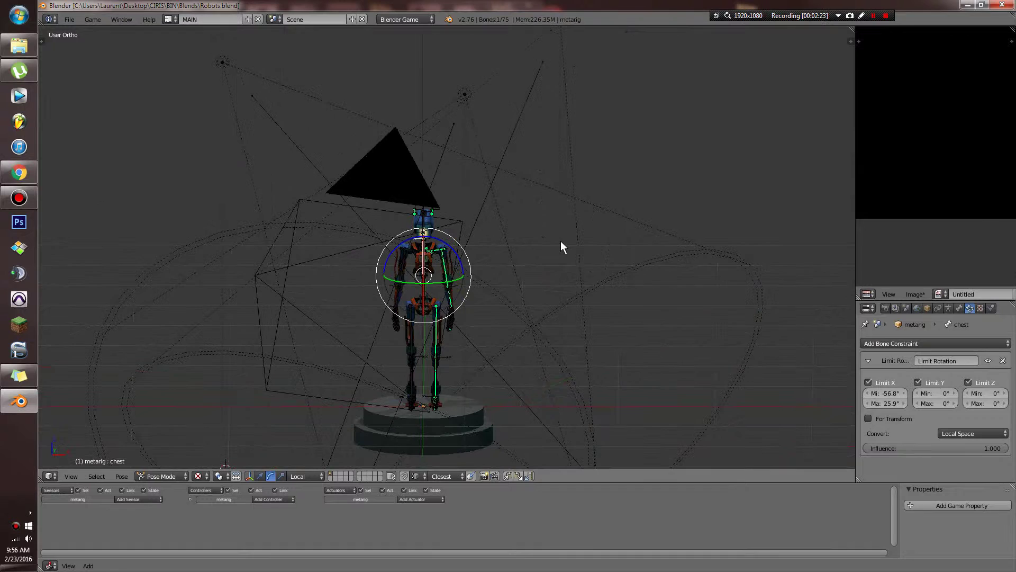
Step: Enable Inherit Rotation in the neck bone's relations settings
middle_drag(492, 271, 477, 245)
scroll(477, 246, up, 4)
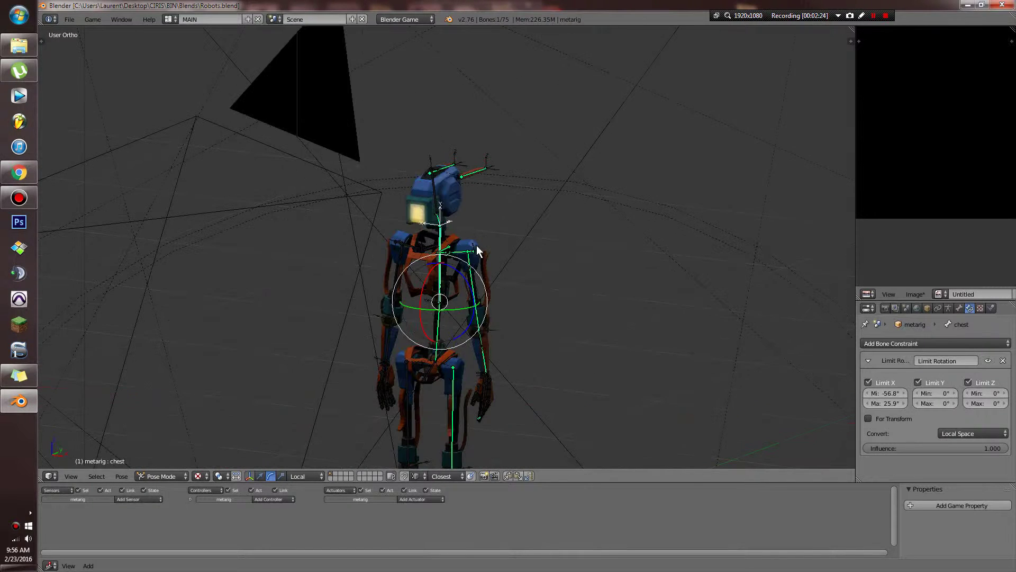
right_click(444, 225)
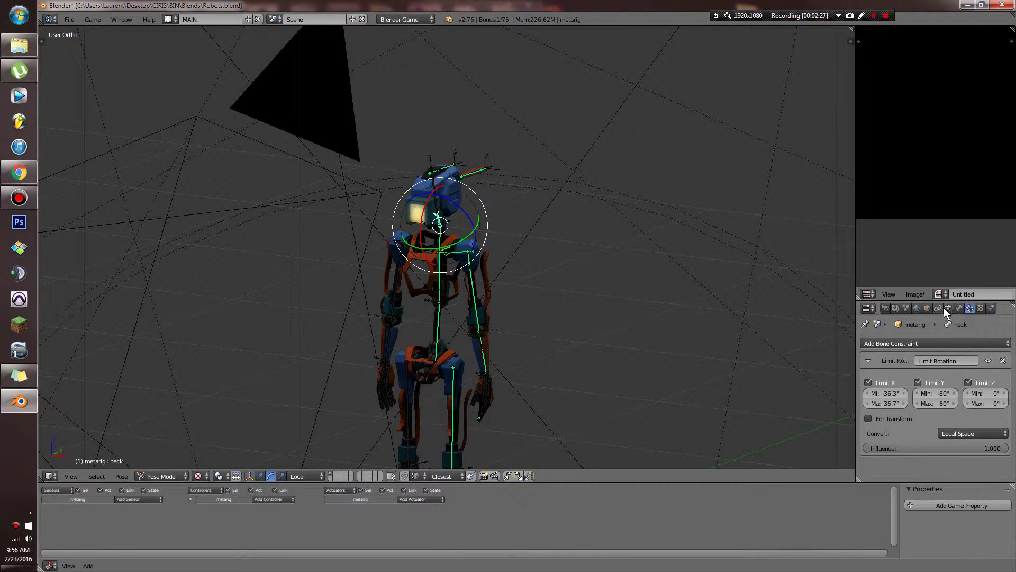
click(959, 308)
scroll(974, 432, down, 6)
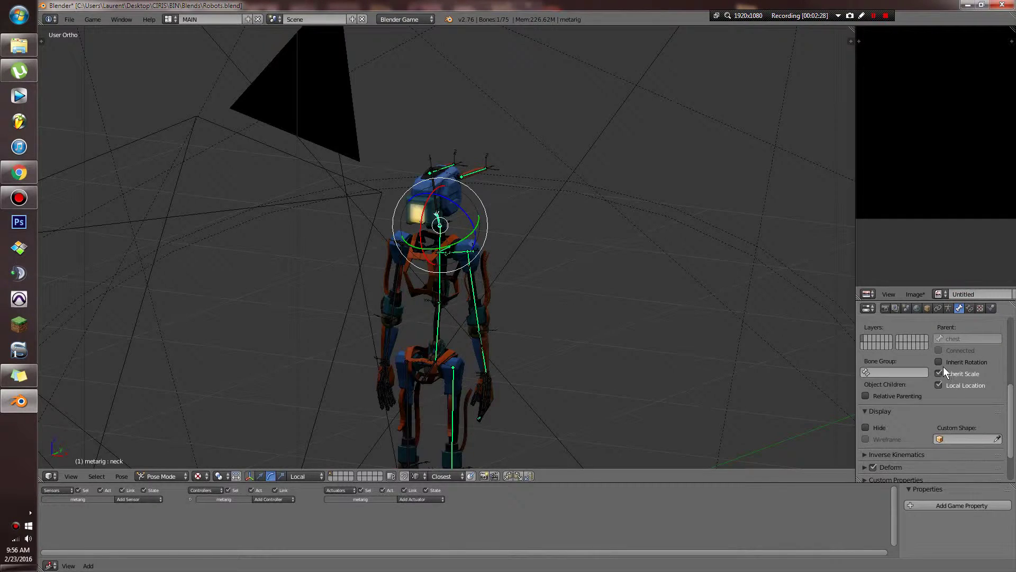
Step: Select the thigh.L bone again and test-rotate it in the view plane
middle_drag(460, 259, 550, 286)
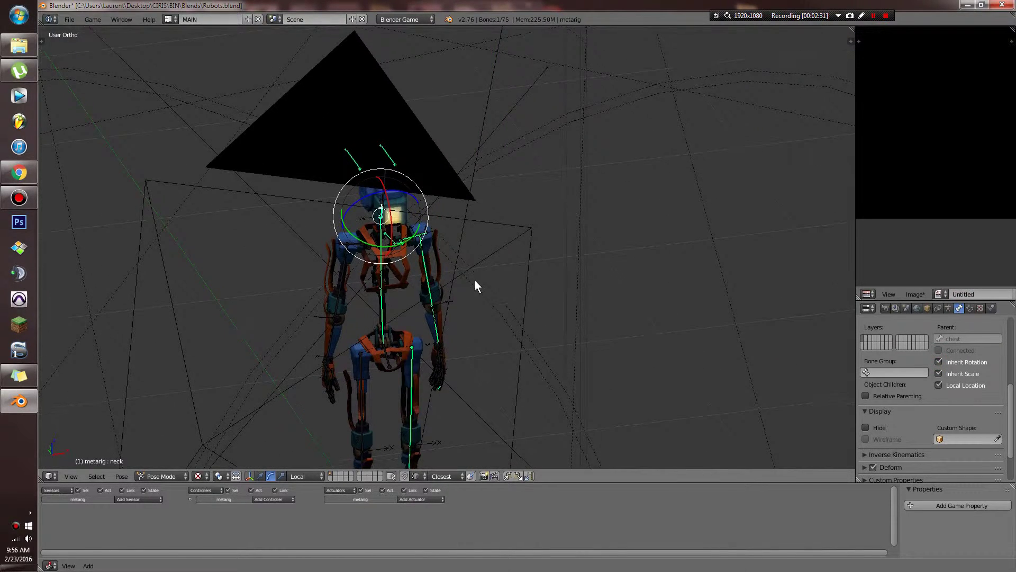
scroll(468, 285, up, 4)
shift+middle_drag(475, 283, 442, 188)
right_click(454, 189)
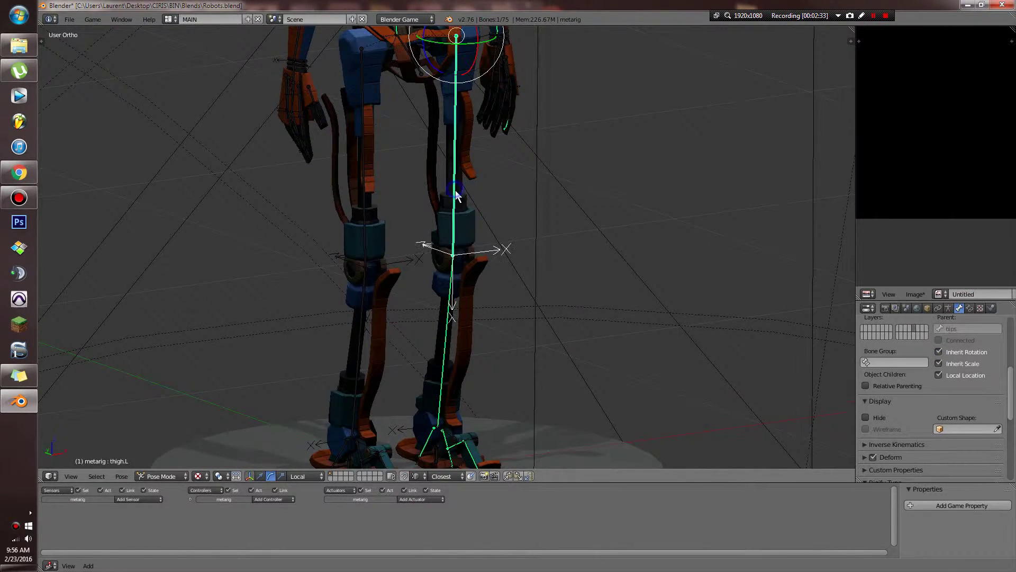
key(r)
right_click(683, 106)
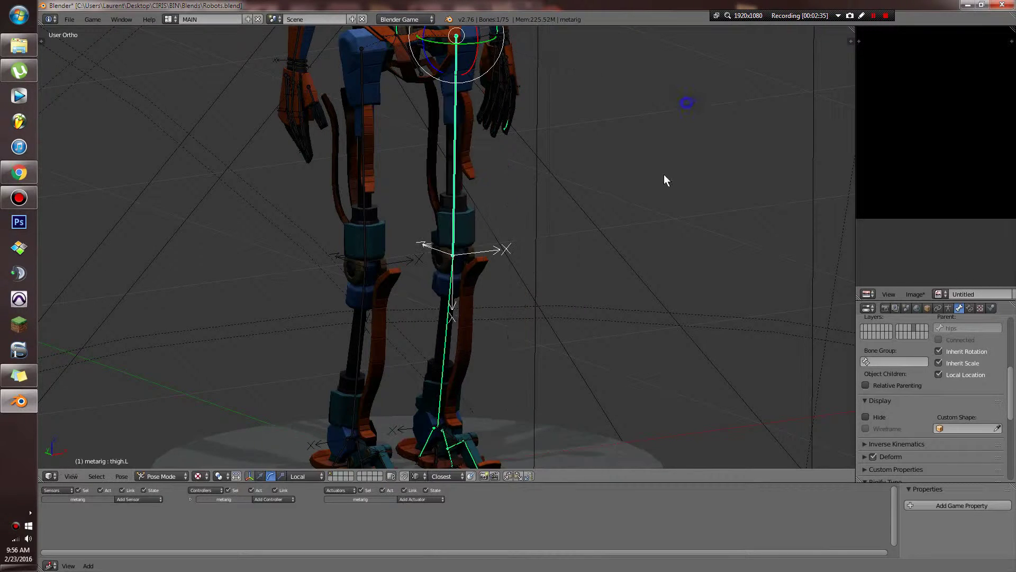
Step: Add a Limit Rotation bone constraint to the thigh.R bone
middle_drag(648, 241, 550, 269)
right_click(593, 207)
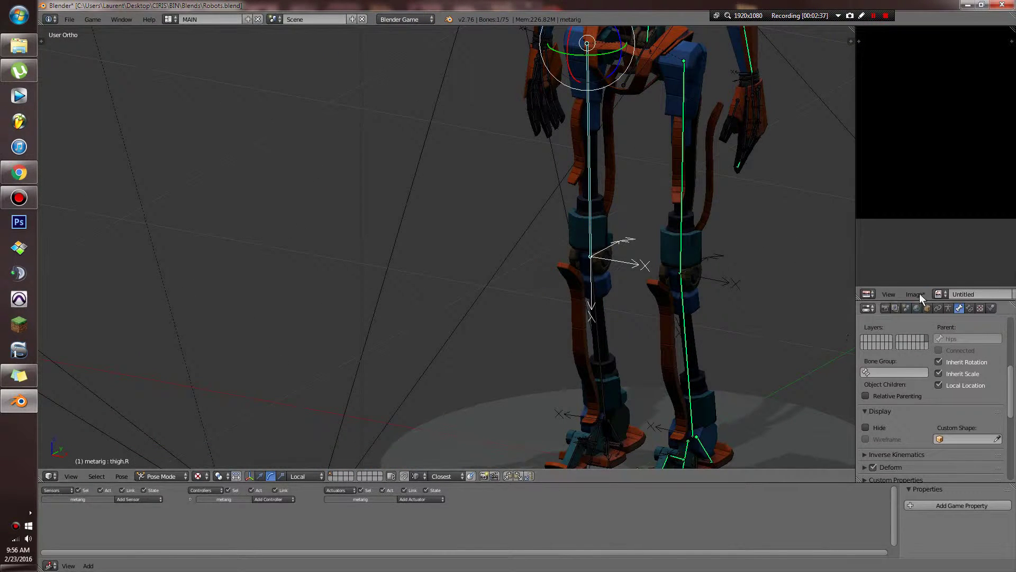
click(949, 309)
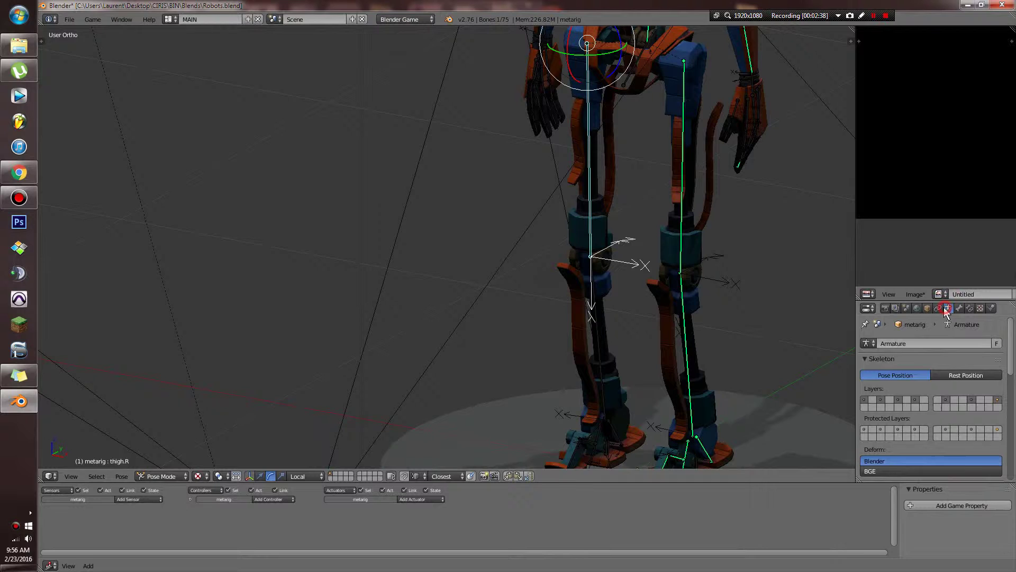
click(938, 309)
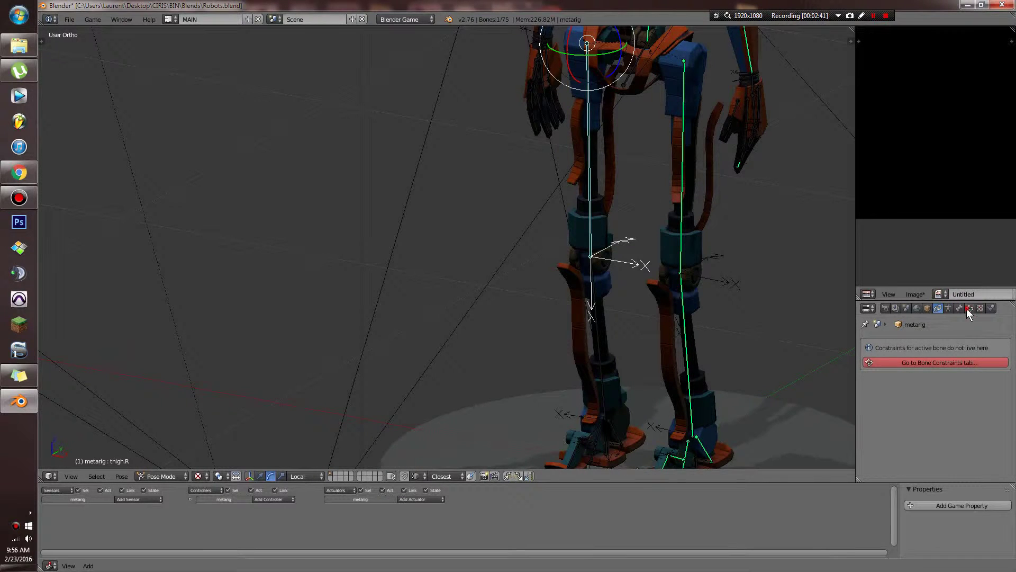
click(968, 309)
click(922, 343)
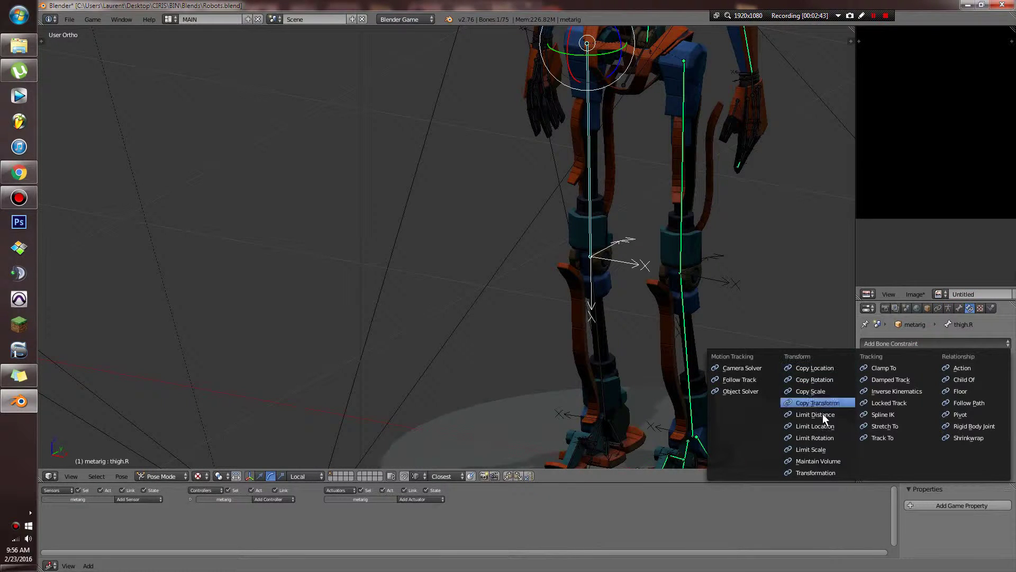
click(815, 438)
Step: Set the thigh.R Limit Rotation constraint to convert in Local Space
scroll(661, 337, down, 3)
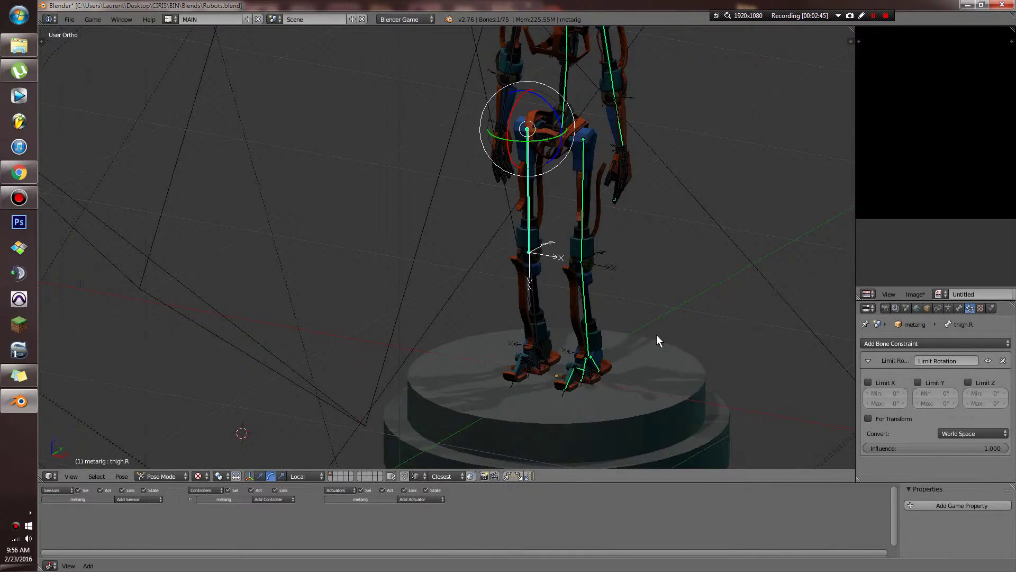
click(973, 433)
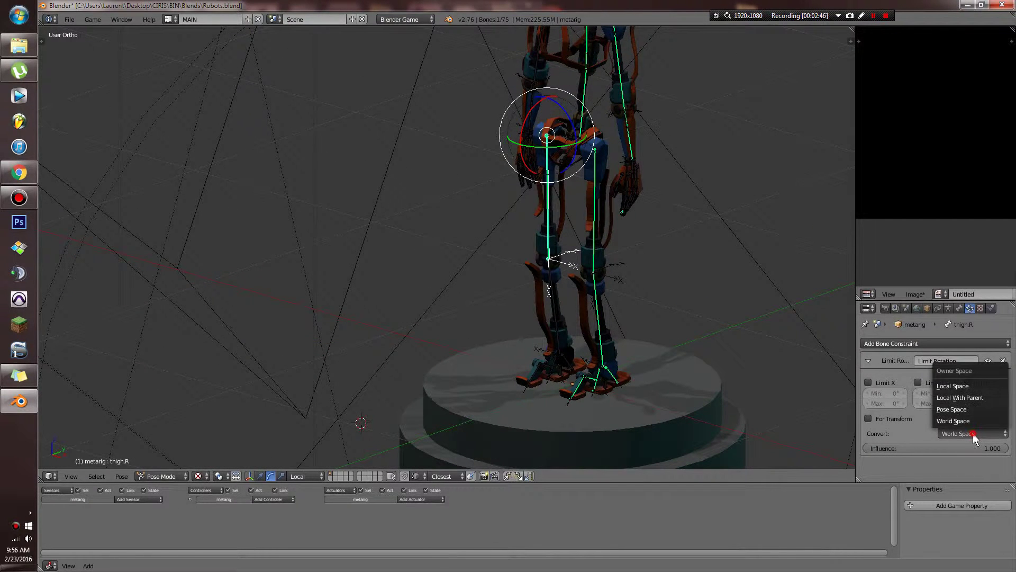
click(964, 385)
scroll(677, 354, up, 2)
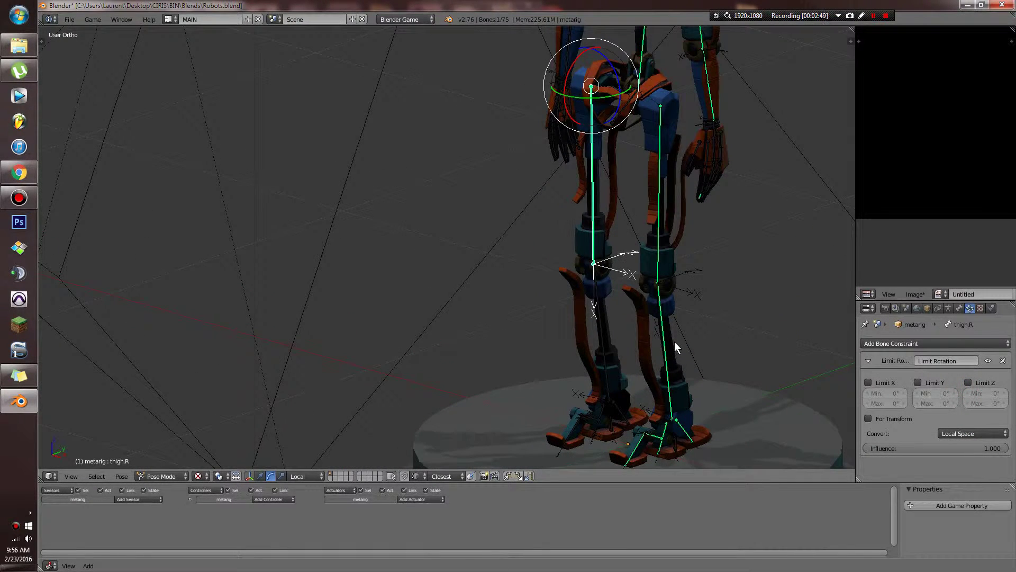
Step: Snap the 3D cursor to the scene center and enable Limit X, Y and Z on the thigh.R constraint
key(shift+s)
click(639, 385)
mouse_move(653, 344)
middle_down()
mouse_move(663, 293)
mouse_move(605, 322)
mouse_move(657, 346)
mouse_move(541, 348)
mouse_move(654, 334)
middle_up()
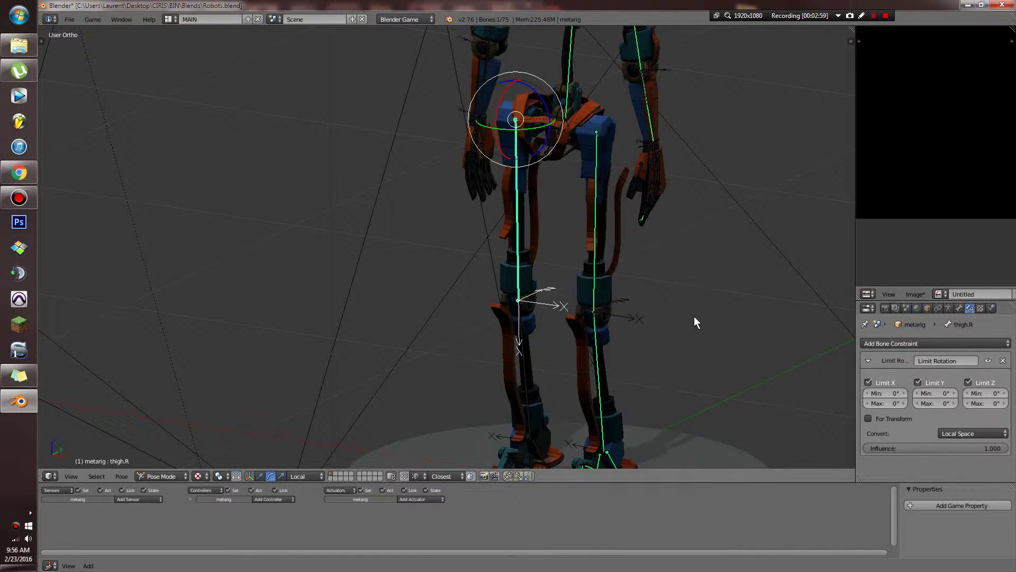
Step: Test-rotate the thigh.R bone in the right orthographic view with all its limits at 0°
key(KP_3)
key(r)
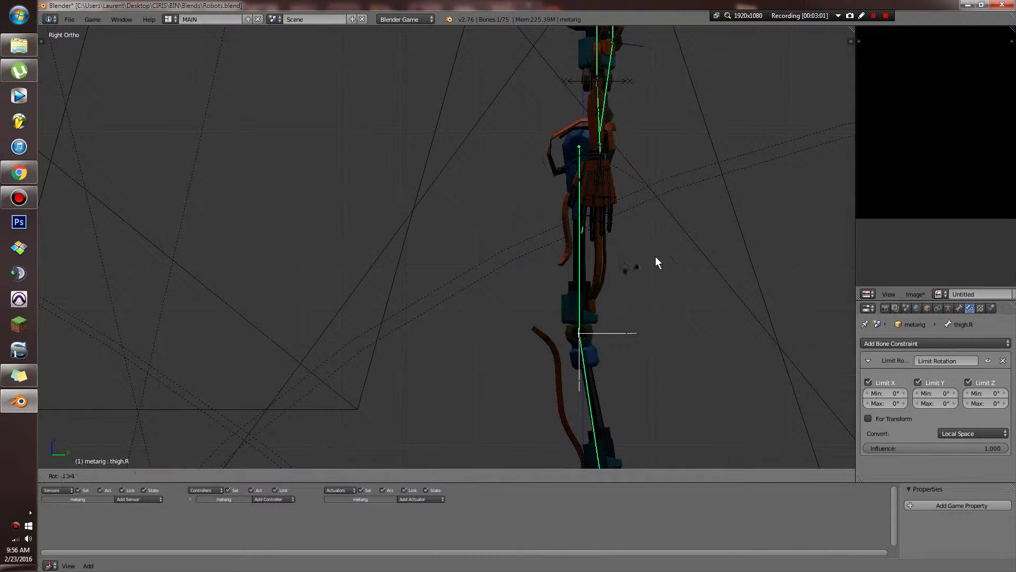
click(667, 98)
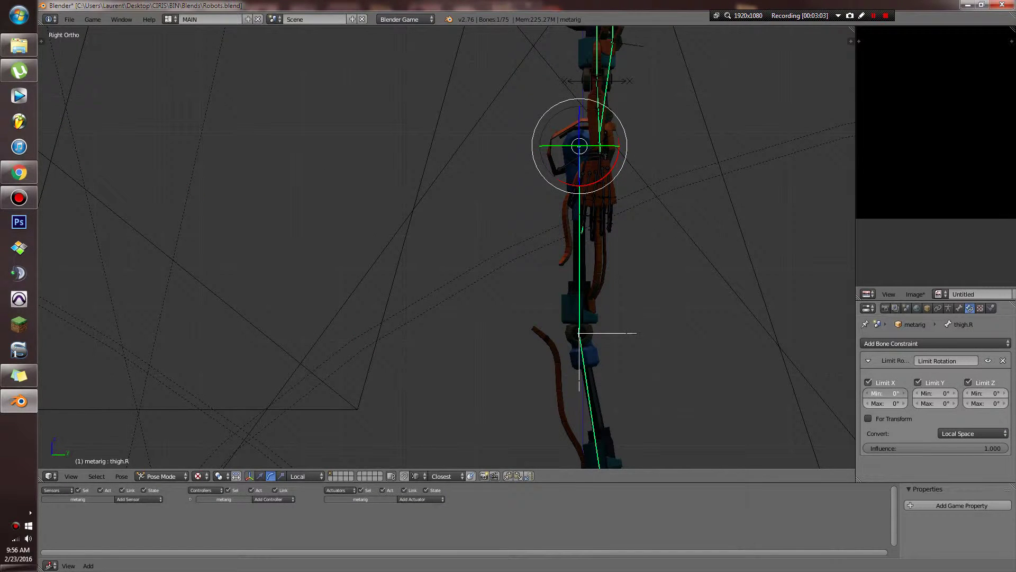
Step: Set the thigh.R X limits to -6.6° minimum and 12° maximum, and test-rotate the bone against them
mouse_move(895, 393)
mouse_down()
mouse_move(885, 404)
mouse_move(902, 403)
mouse_up()
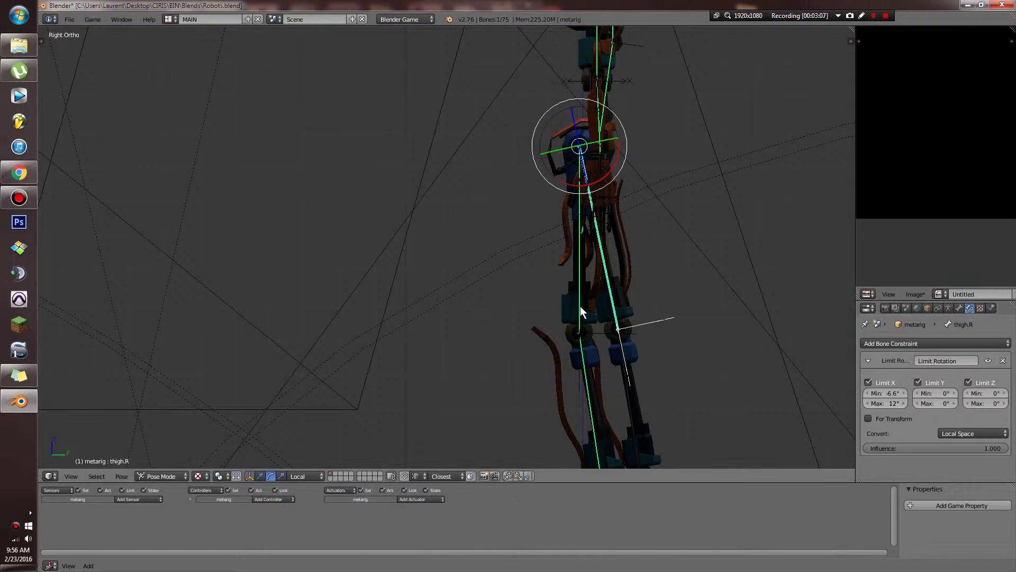
key(r)
key(x)
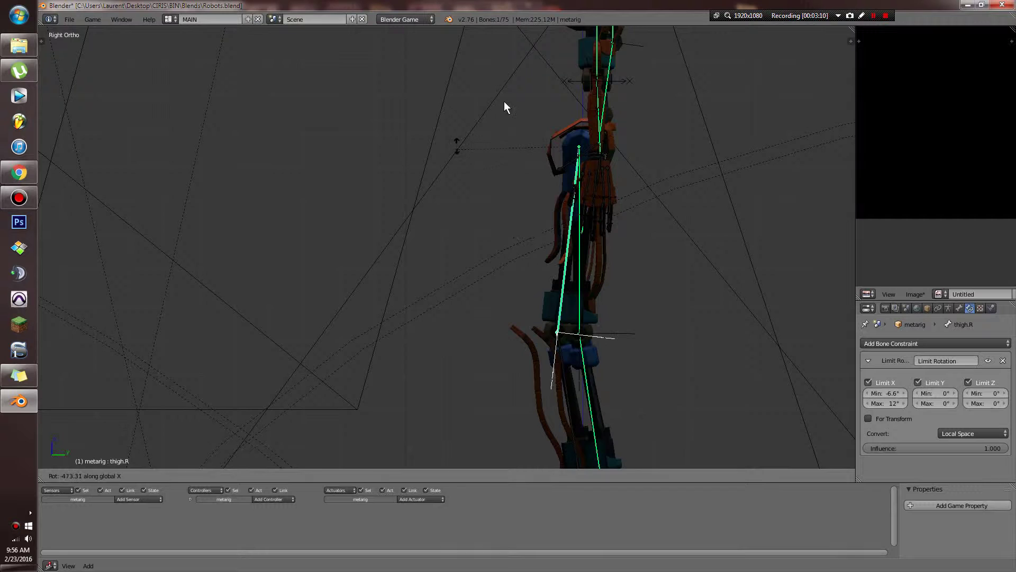
click(560, 87)
key(r)
click(621, 294)
Step: Set the thigh.R minimum X limit to -58.8° and test-rotate the bone about the X axis
drag(894, 393, 770, 392)
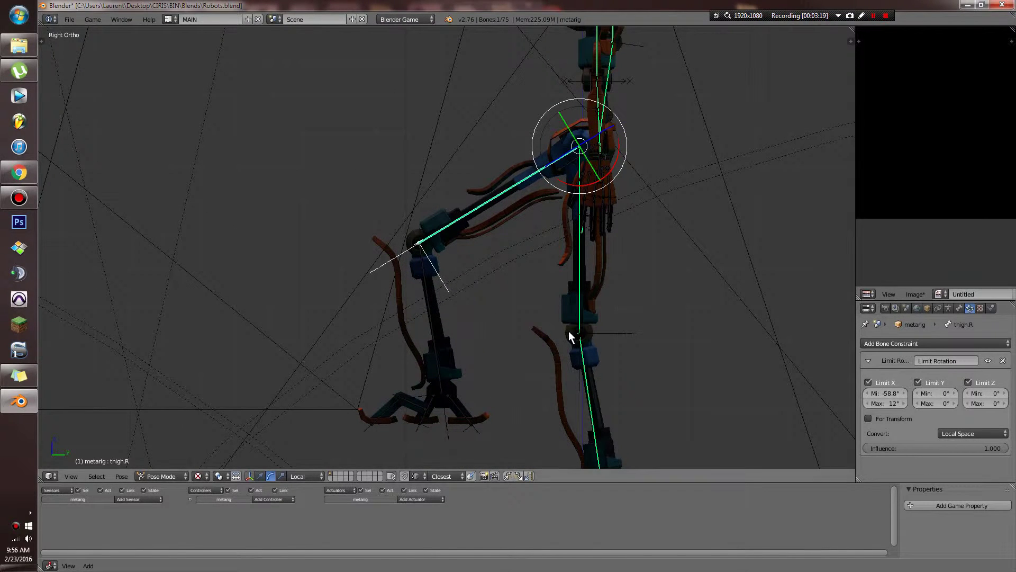
key(r)
key(x)
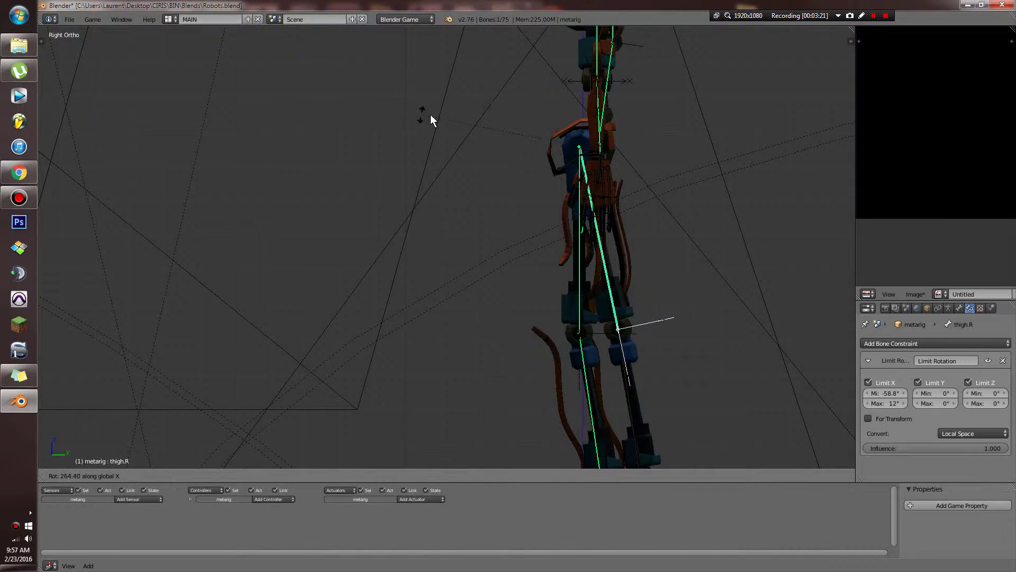
click(679, 268)
Step: Save over Robots.blend and clear the thigh.R bone's rotation
scroll(679, 267, down, 4)
key(ctrl+s)
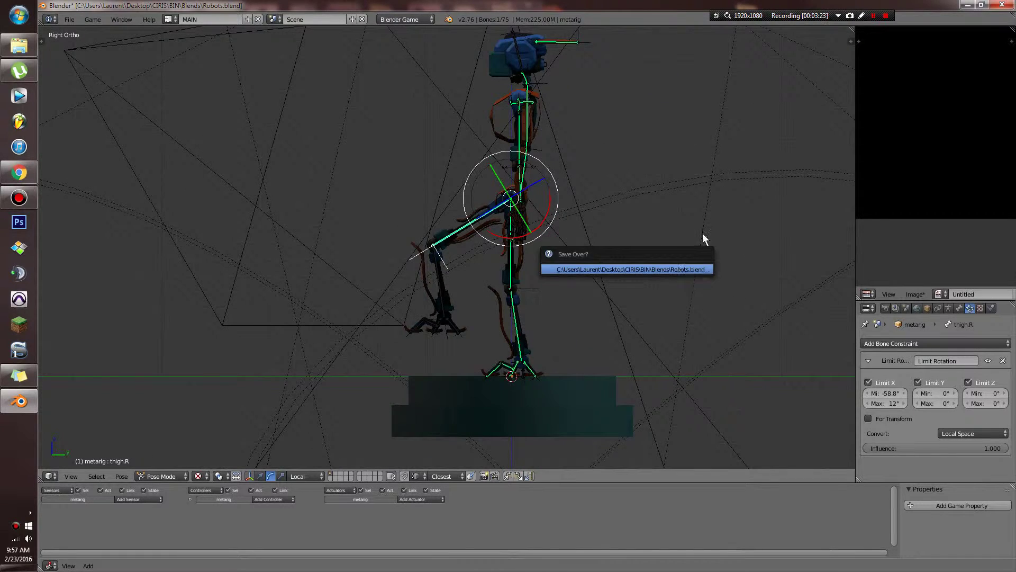
key(alt+r)
Step: Select the shin.R bone and show the rig in the right orthographic view
middle_drag(561, 202, 607, 278)
scroll(606, 278, up, 4)
right_drag(501, 337, 510, 339)
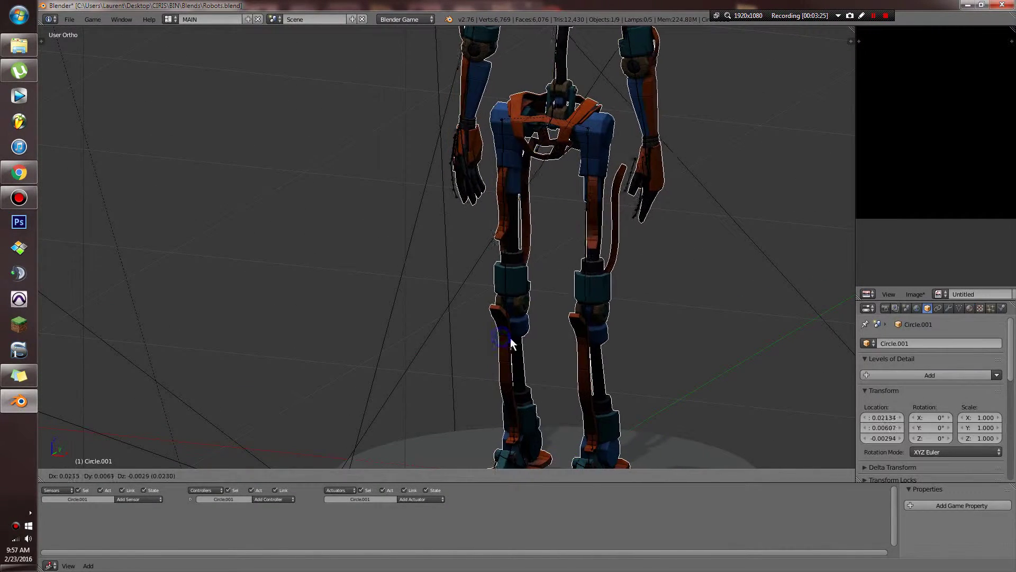
right_click(510, 339)
right_click(507, 336)
key(KP_3)
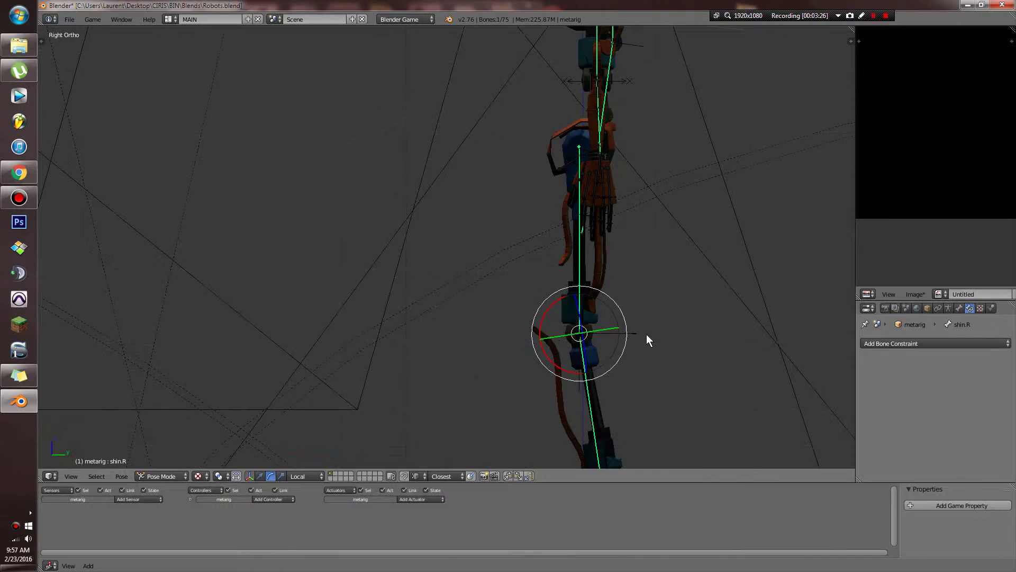
Step: Select the thigh.R bone in an angled view and test-rotate it about the X axis
key(ctrl+Tab)
right_click(574, 287)
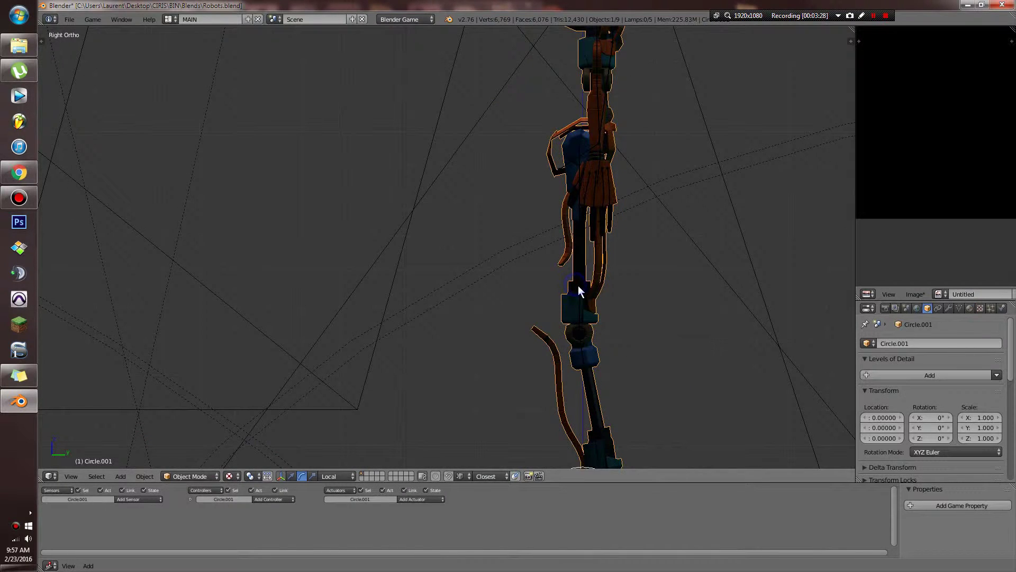
right_click(579, 286)
middle_drag(579, 287, 609, 297)
right_click(560, 291)
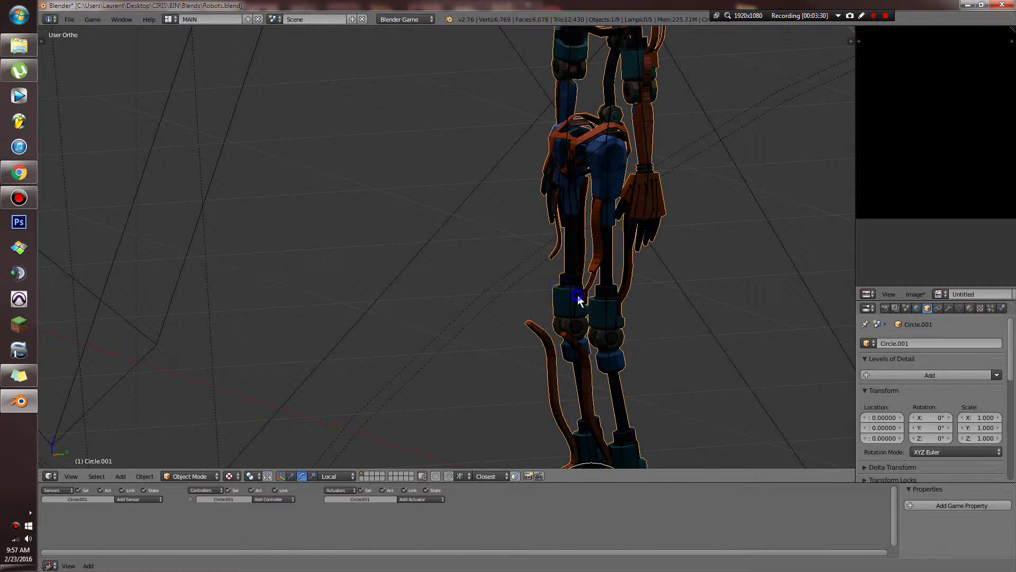
right_click(578, 297)
key(r)
key(x)
right_click(624, 312)
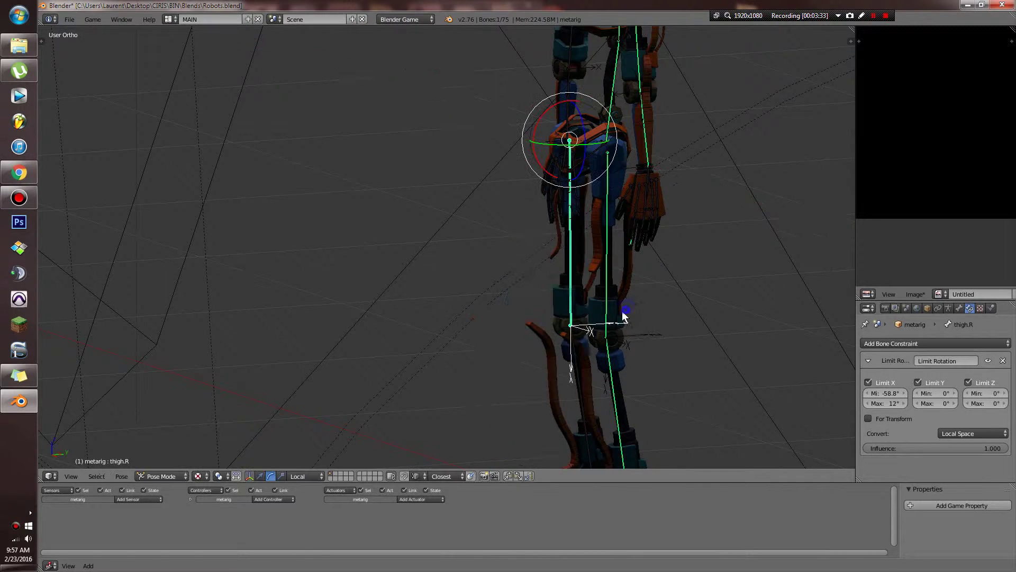
Step: Enable Inherit Rotation on the shin.R bone and test-rotate the thigh.R bone about the X axis
right_click(586, 361)
click(958, 309)
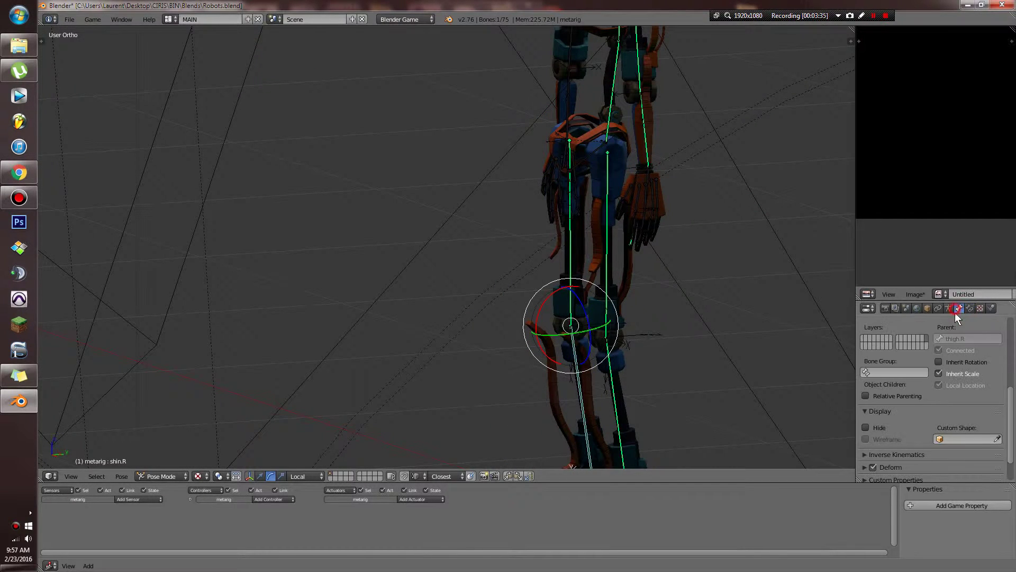
scroll(961, 395, down, 5)
click(939, 325)
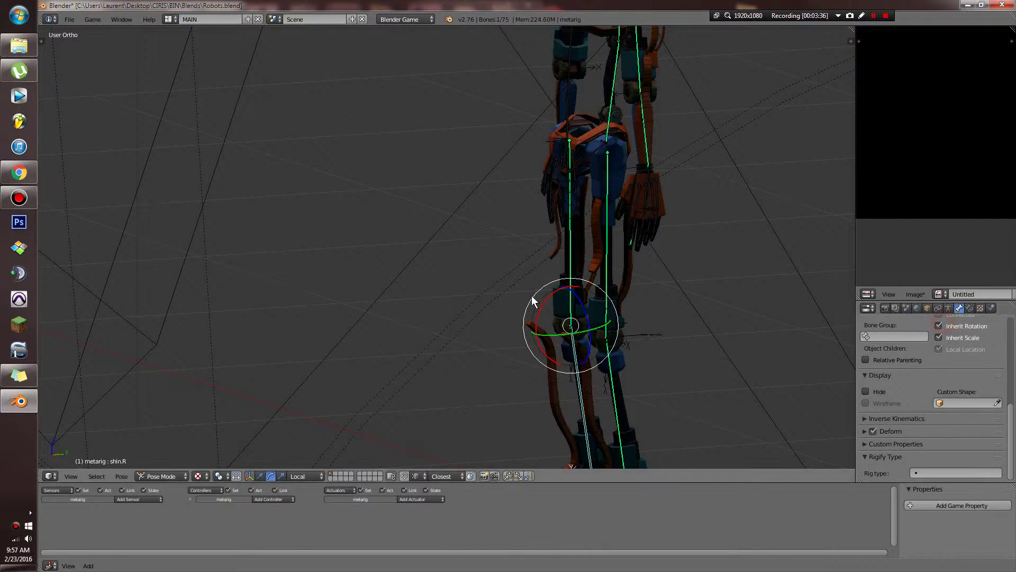
right_click(571, 275)
key(r)
key(x)
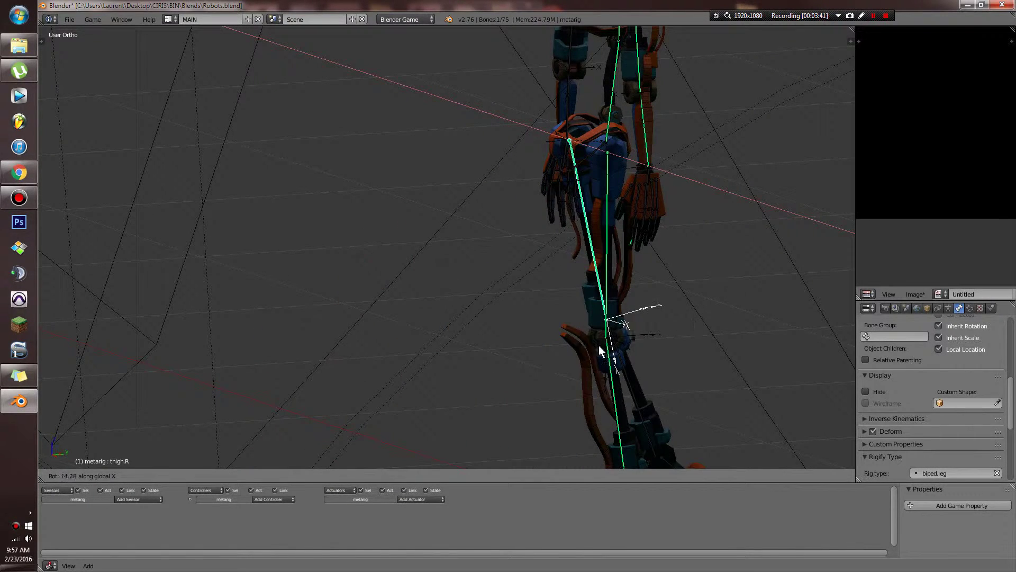
right_click(539, 353)
Step: Disable Inherit Rotation on the shin.R bone and test-rotate the thigh.R bone about the X axis
right_click(574, 371)
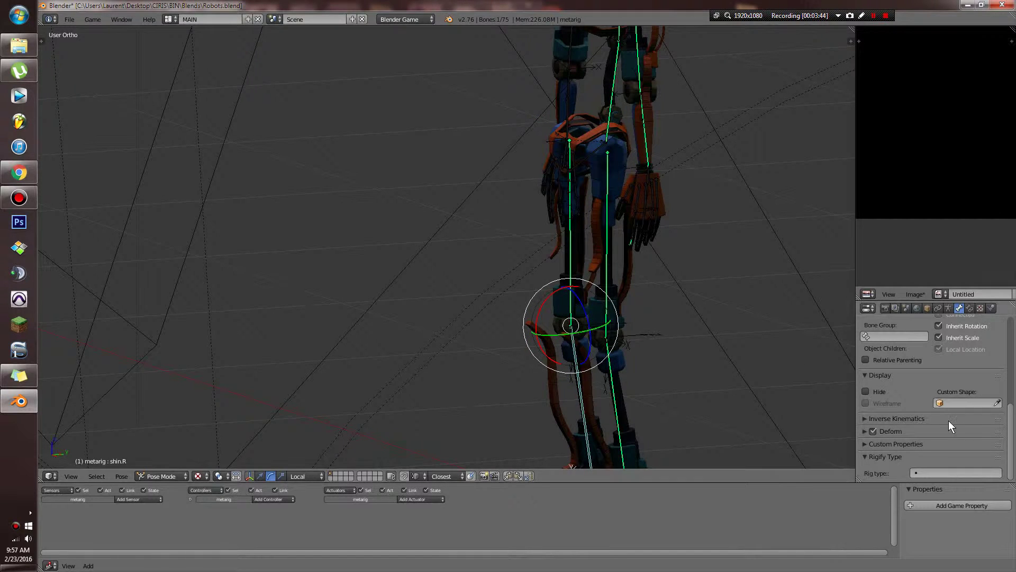
scroll(946, 370, up, 1)
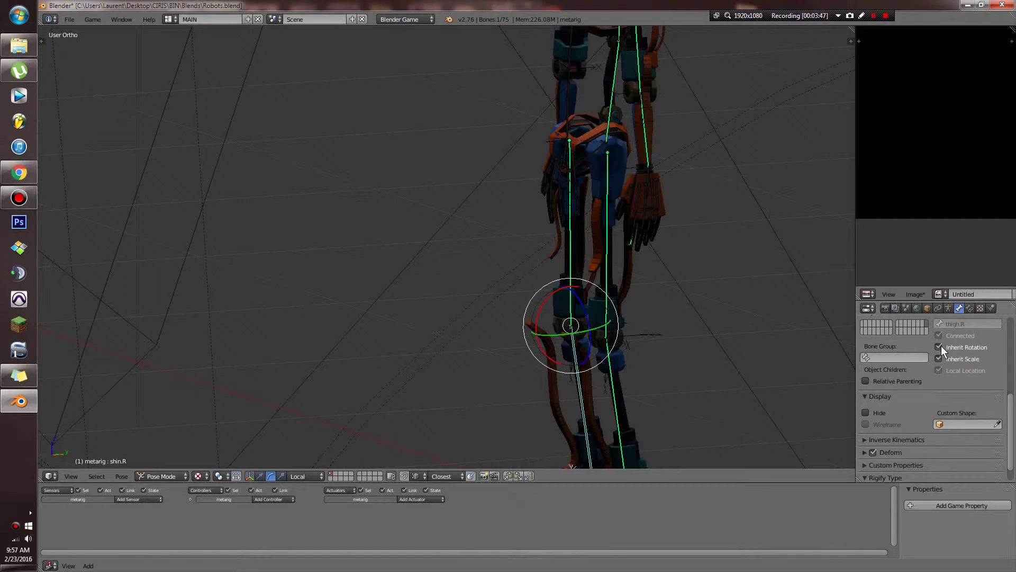
click(938, 347)
middle_drag(635, 339, 599, 333)
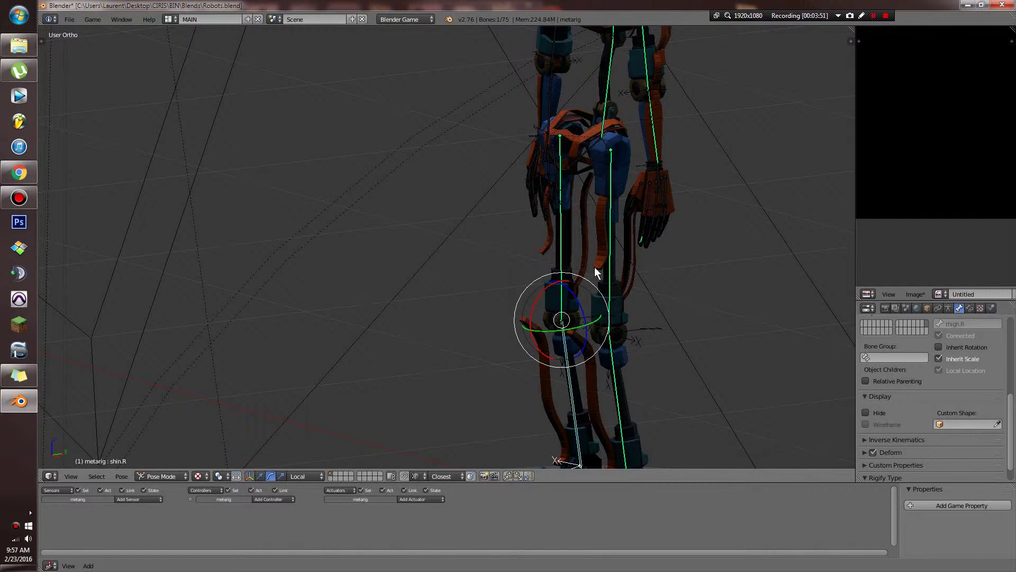
right_click(571, 272)
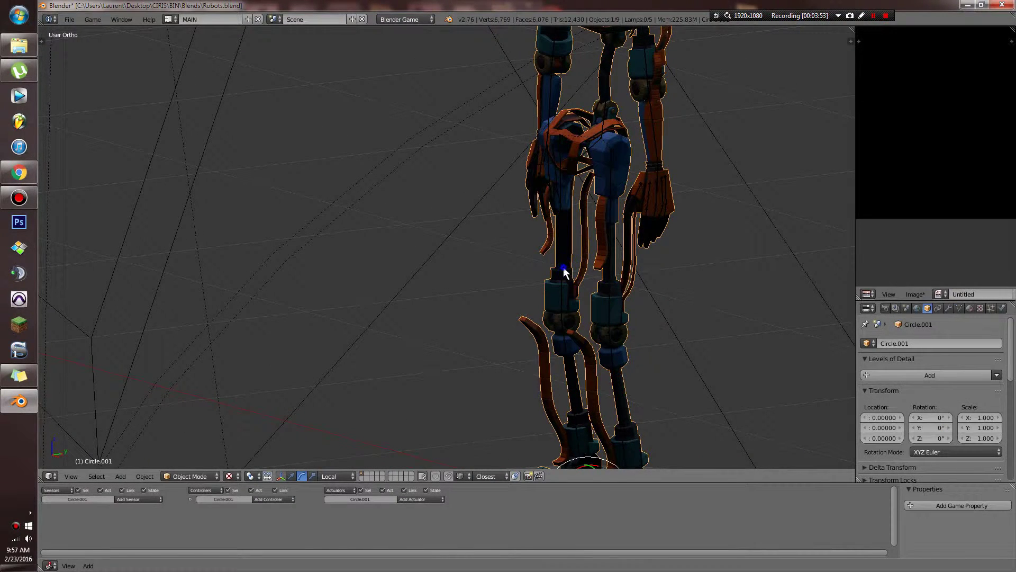
right_click(565, 272)
key(r)
key(x)
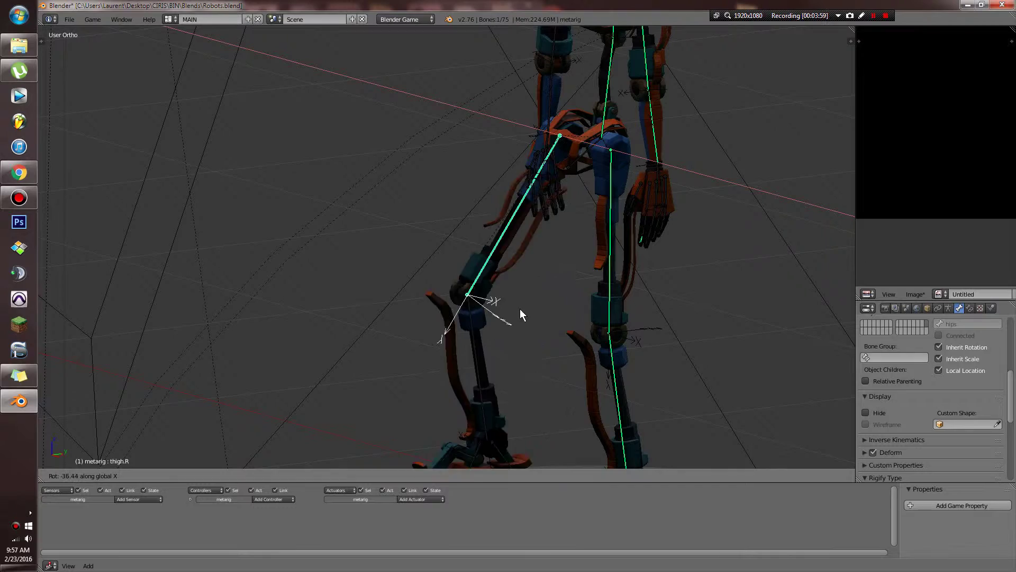
right_click(420, 249)
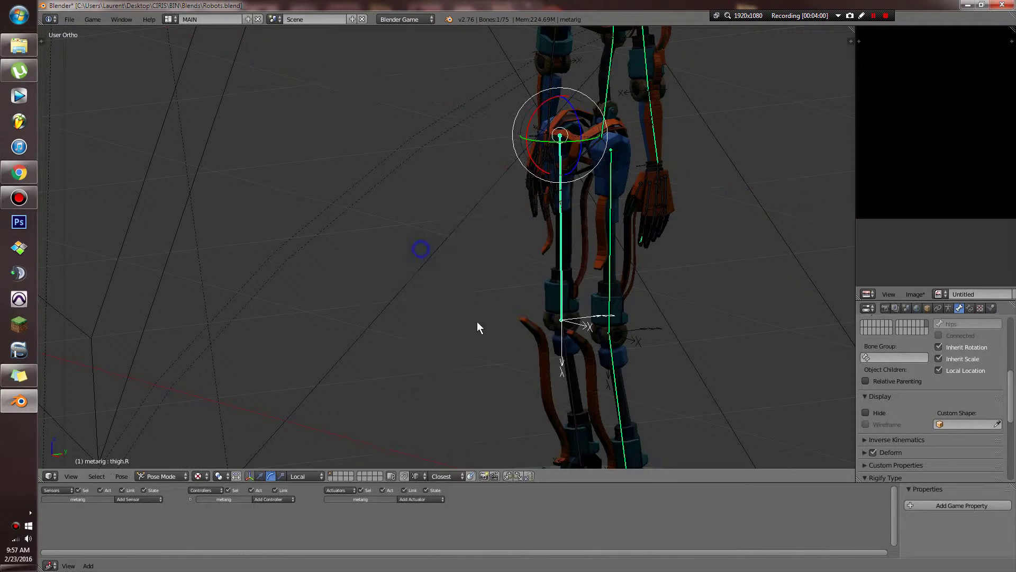
Step: Add a Limit Rotation constraint to the shin.R bone with the X, Y and Z limits enabled and Convert set to Local Space
scroll(477, 322, down, 2)
middle_drag(477, 322, 412, 323)
right_click(551, 342)
right_click(542, 344)
right_click(542, 344)
middle_drag(542, 344, 598, 365)
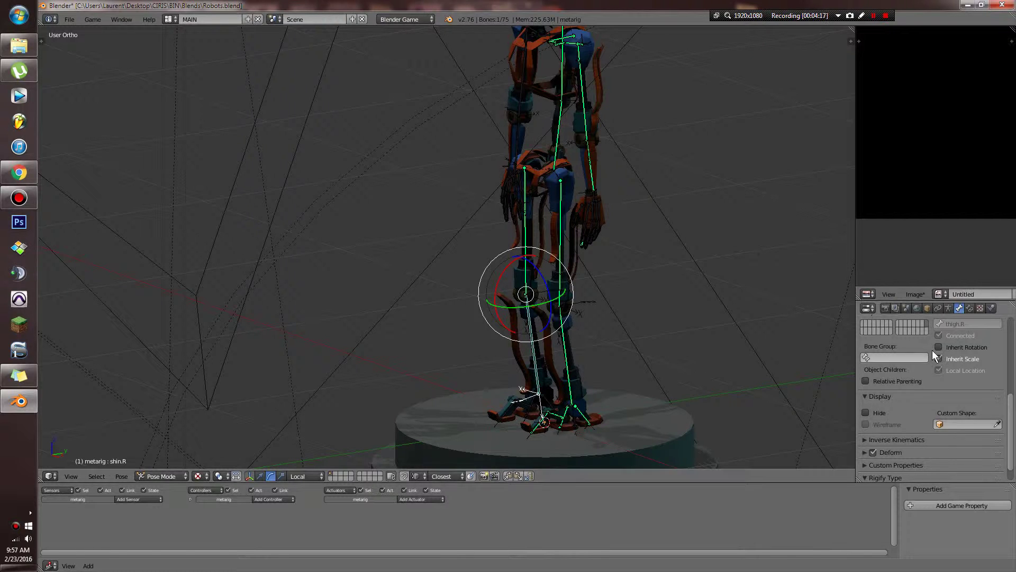
middle_drag(623, 382, 587, 381)
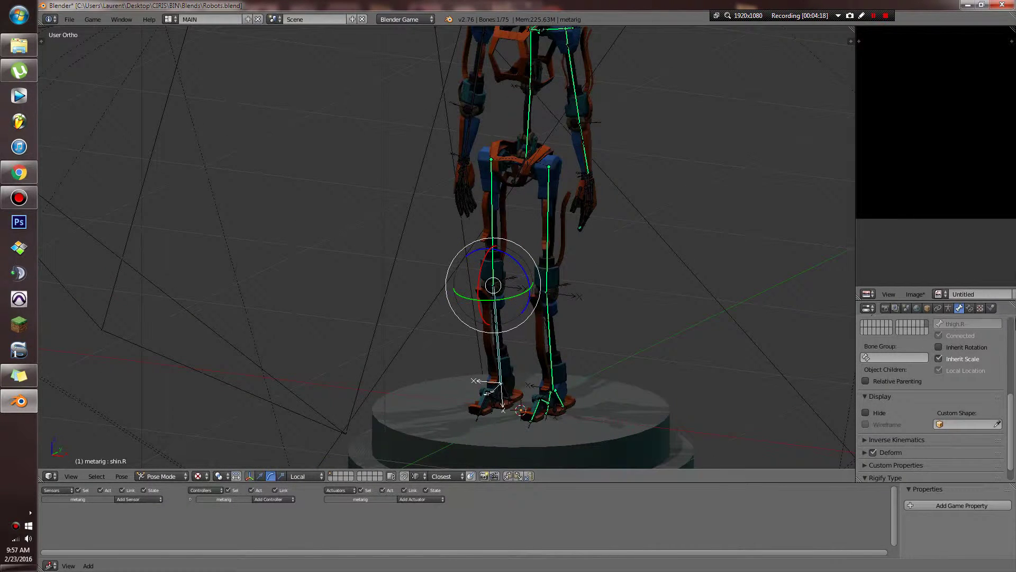
click(968, 309)
click(904, 344)
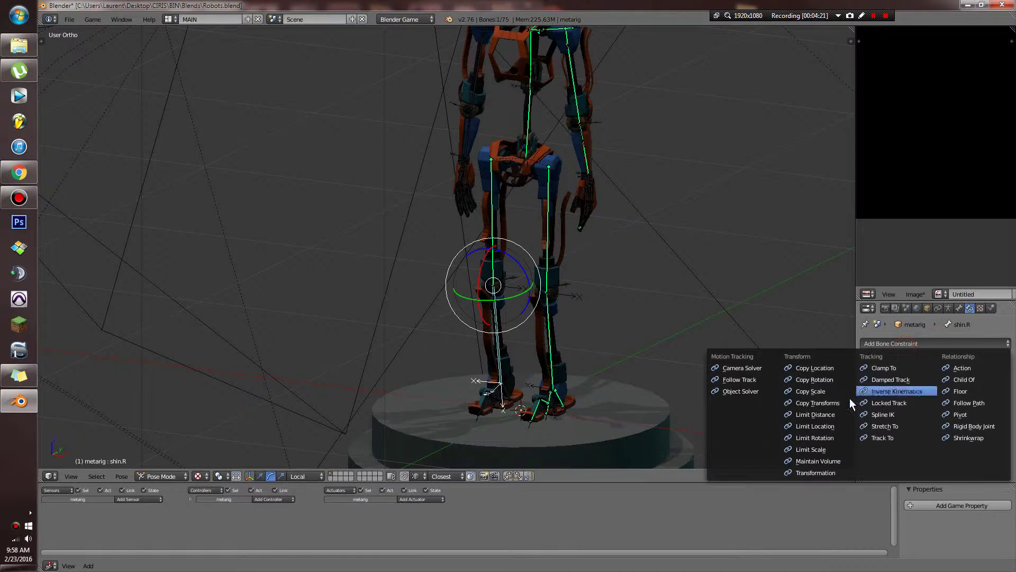
click(815, 437)
click(883, 378)
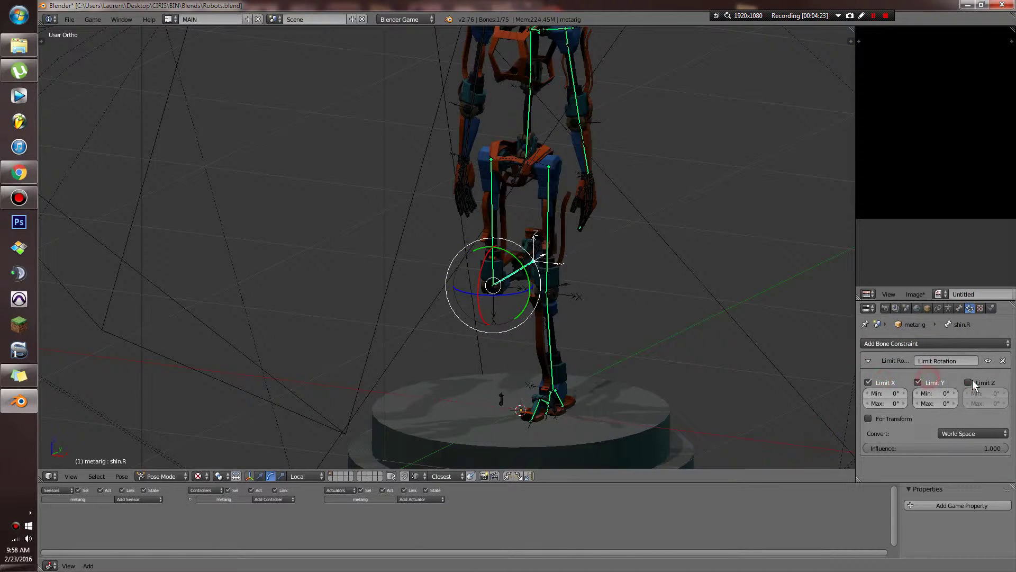
click(966, 432)
click(956, 386)
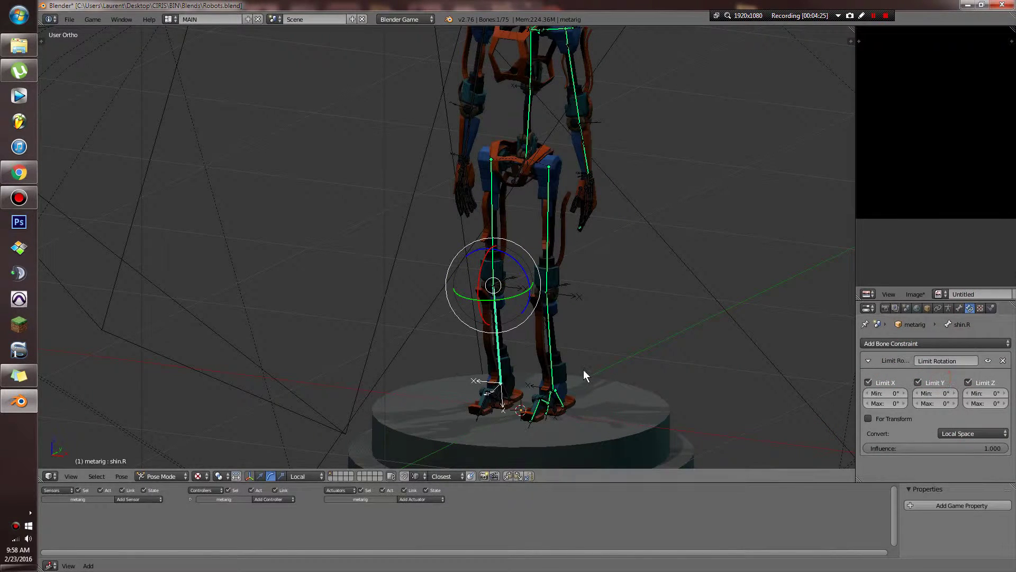
Step: Test-rotate the shin.R bone in the right orthographic view with all its limits at 0°
key(KP_3)
key(r)
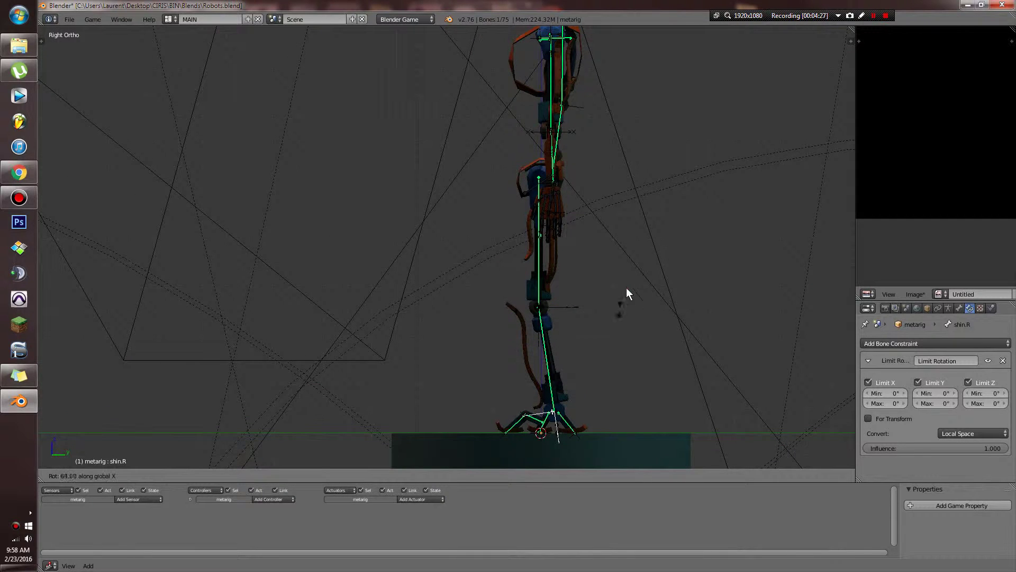
click(626, 292)
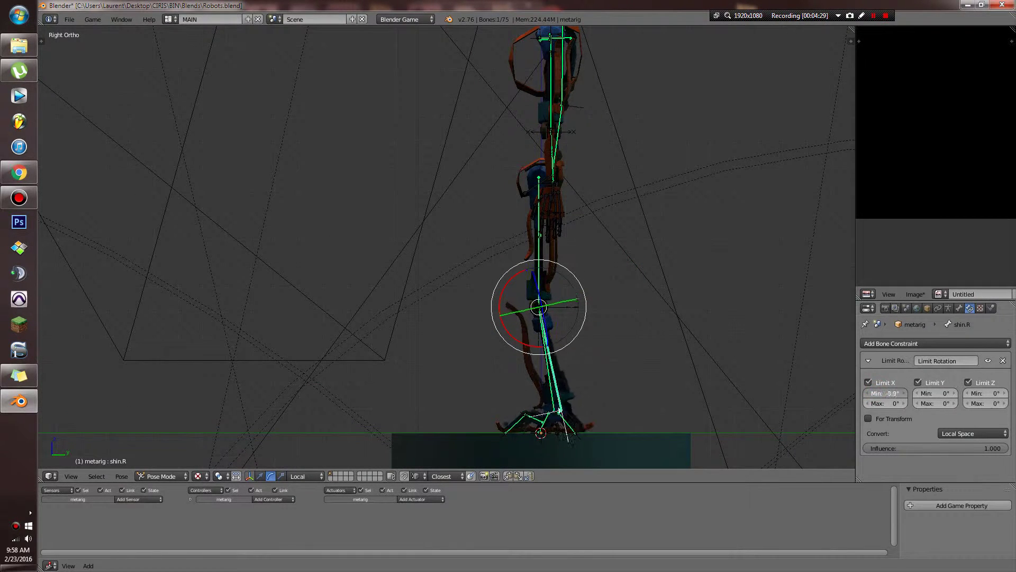
Step: Set the shin.R X limits to -58.1° minimum and 2.2° maximum, test-rotating the bone against them
drag(885, 392, 865, 393)
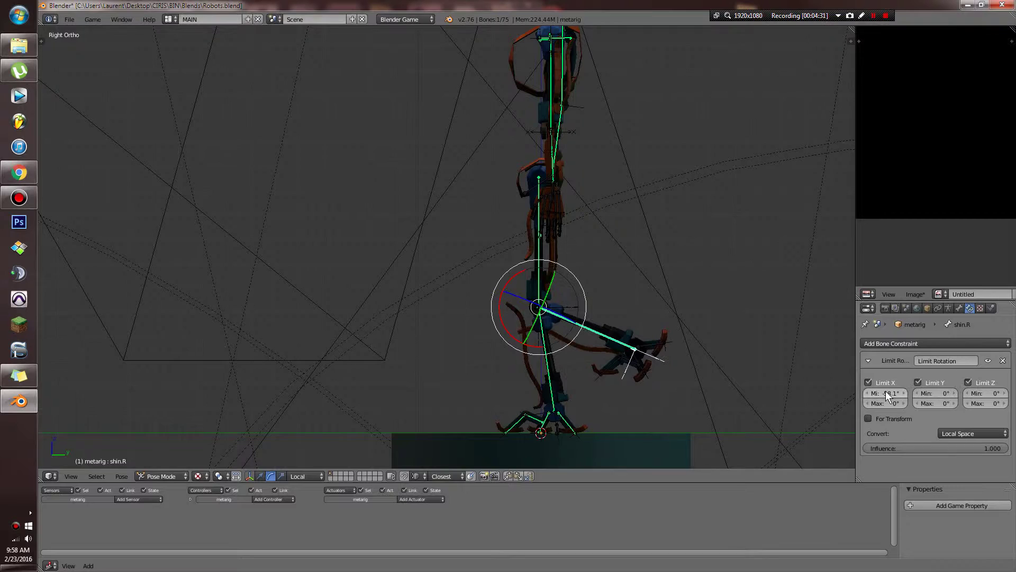
key(r)
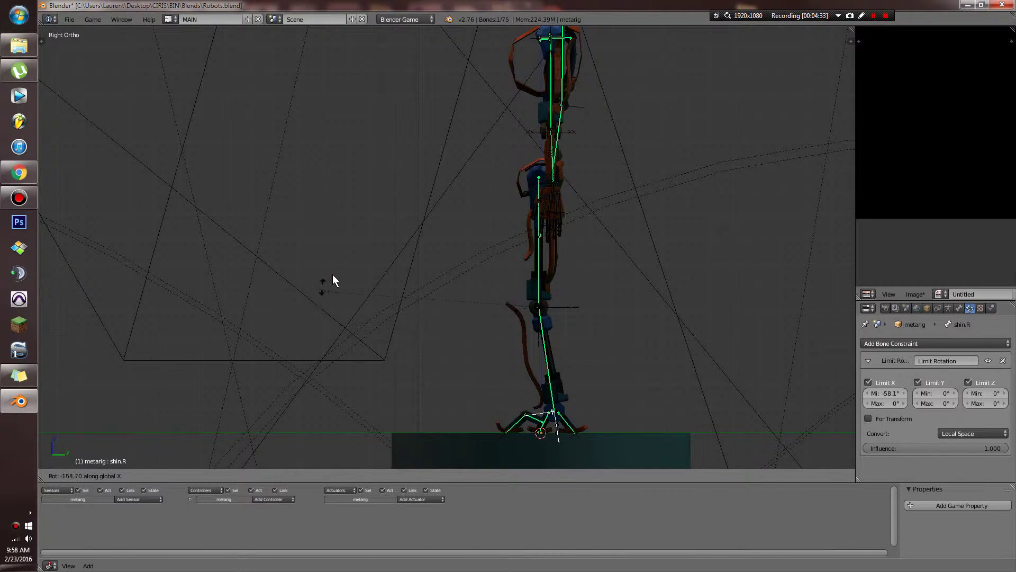
click(332, 274)
drag(887, 403, 895, 403)
Step: Add a Limit Rotation constraint to the heel.R bone with the X, Y and Z limits enabled in Local Space
middle_drag(729, 377, 817, 421)
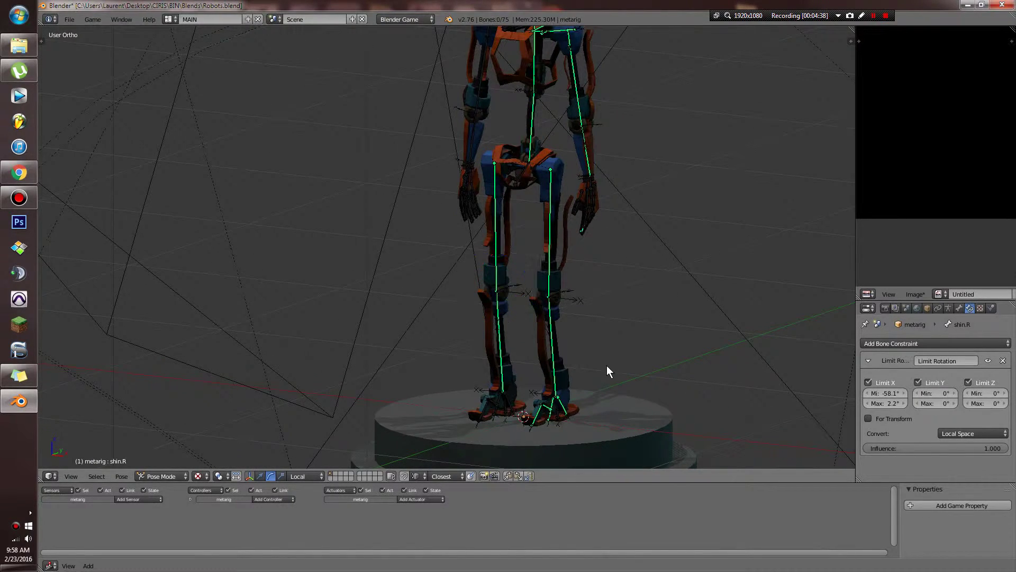
key(a)
scroll(540, 408, up, 3)
middle_drag(604, 365, 563, 274)
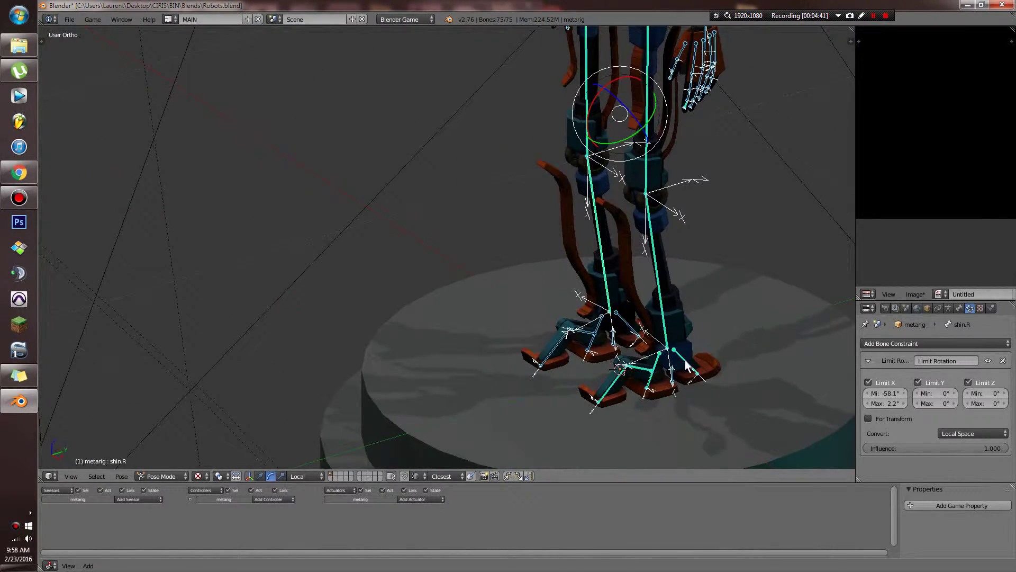
middle_drag(686, 365, 570, 402)
right_click(570, 402)
scroll(535, 436, down, 2)
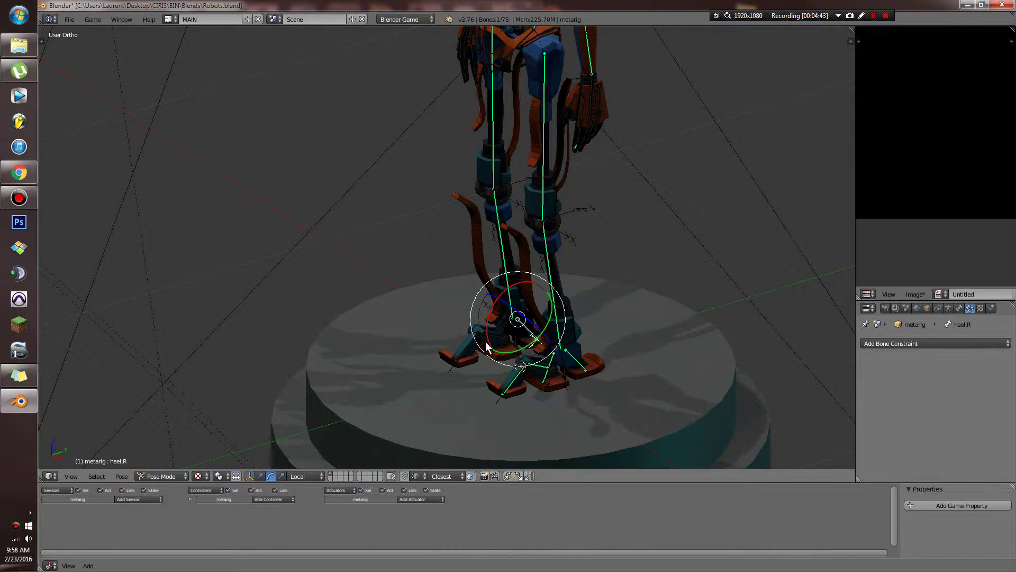
click(894, 344)
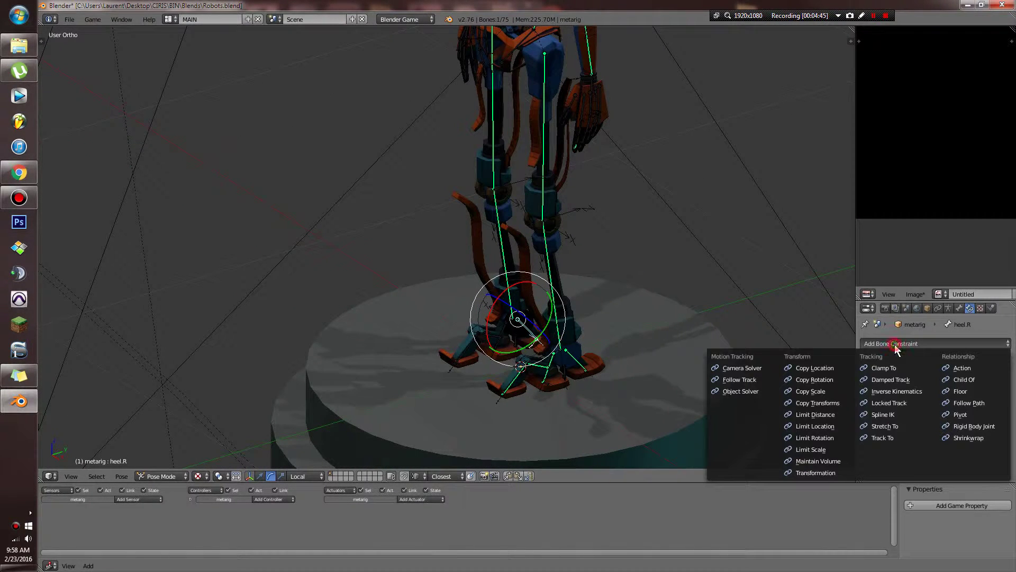
click(815, 437)
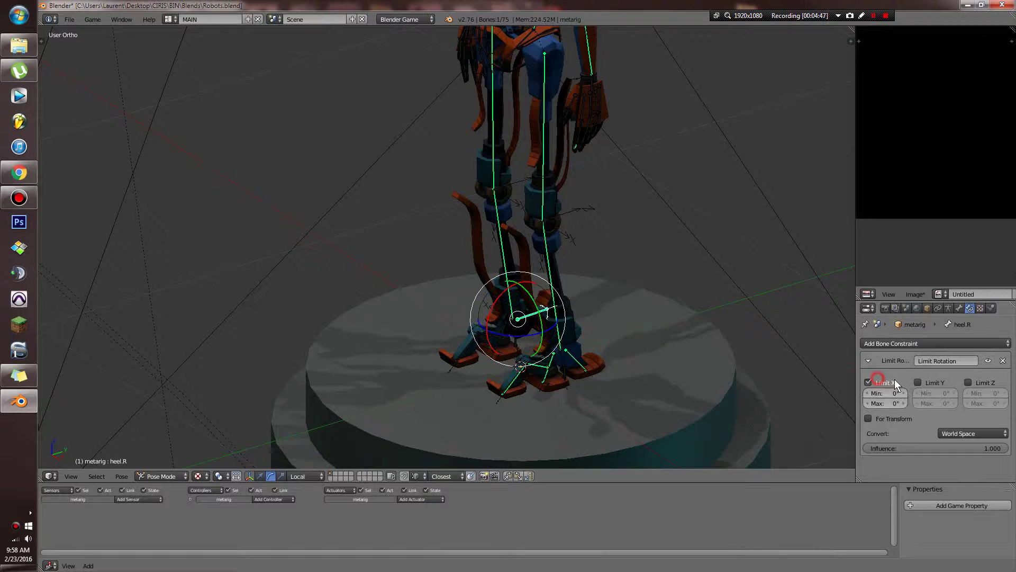
click(962, 434)
click(937, 384)
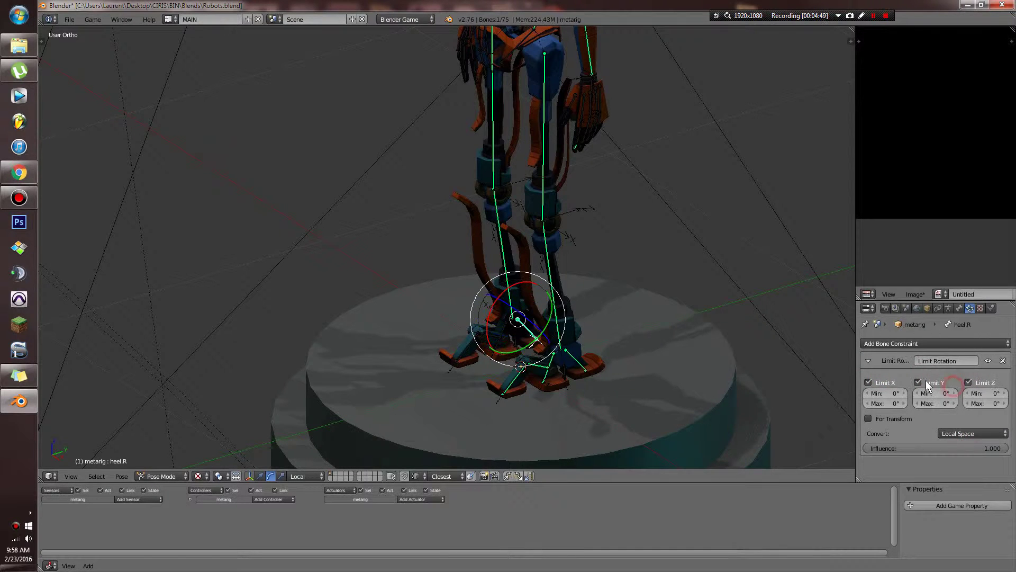
Step: Test-rotate the heel.R bone and set its minimum X limit to -45.2°
middle_drag(698, 379, 588, 387)
key(r)
key(r)
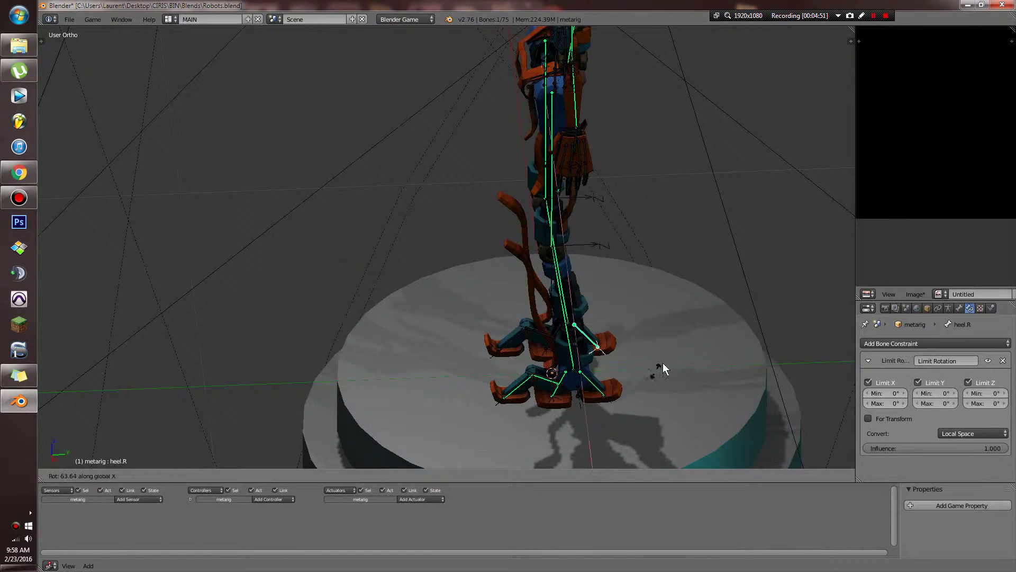
right_click(700, 391)
middle_drag(700, 391, 707, 355)
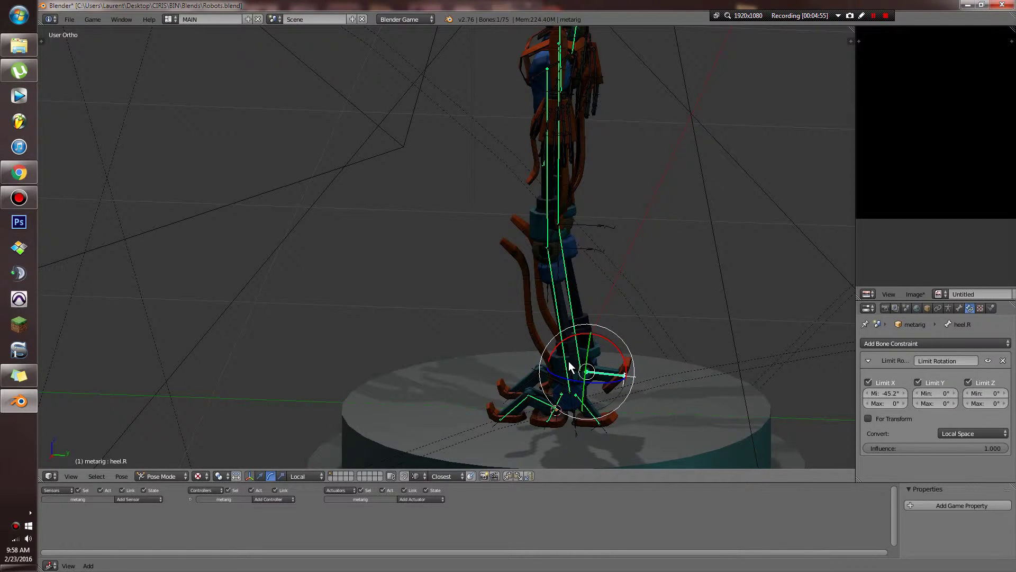
Step: Add a Limit Rotation constraint to the foot.R bone with the X, Y and Z limits enabled in Local Space
right_click(559, 371)
mouse_move(559, 371)
middle_down()
mouse_move(599, 398)
mouse_move(550, 358)
middle_up()
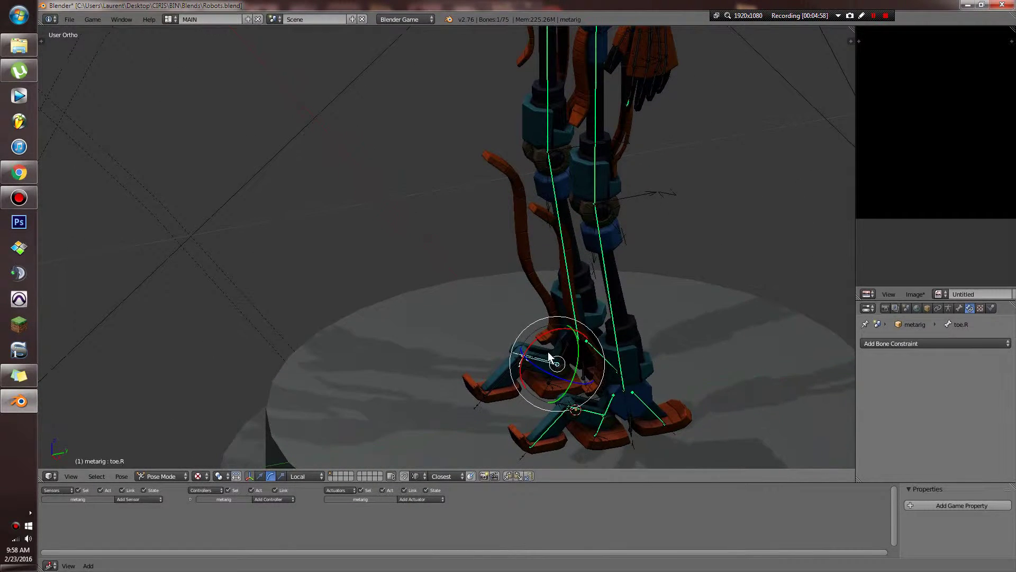
click(907, 343)
click(823, 437)
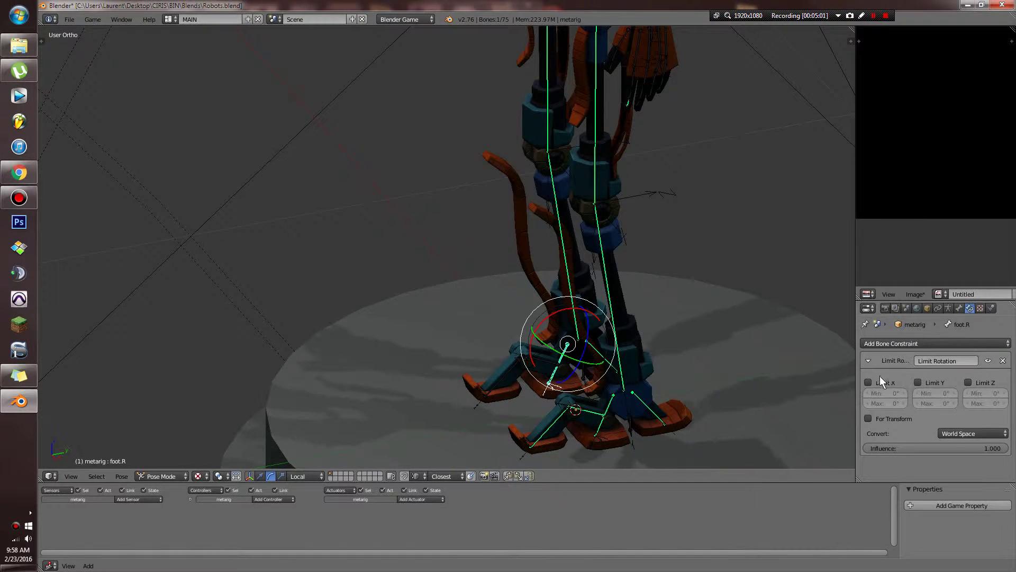
click(882, 382)
click(936, 382)
click(953, 435)
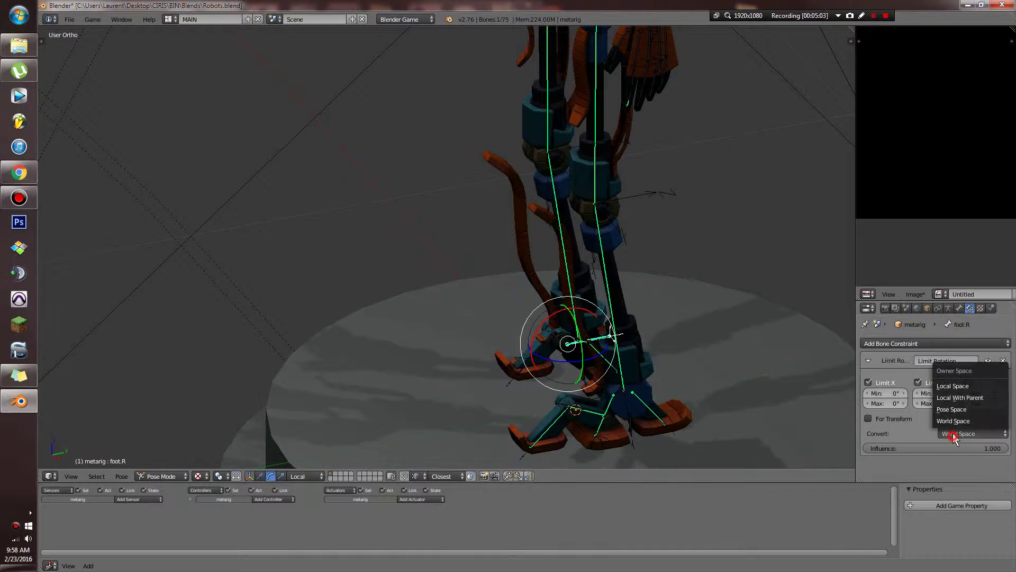
click(955, 387)
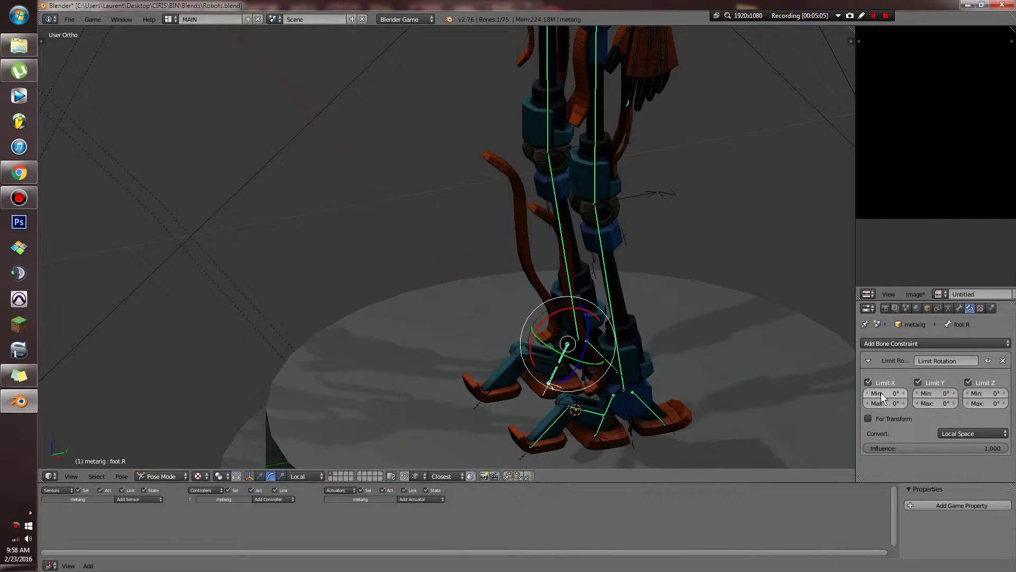
Step: Add a Limit Rotation constraint to the toe.R bone in Local Space and set its X limits to -6.7° minimum and 4.9° maximum
right_click(579, 361)
click(936, 343)
click(990, 384)
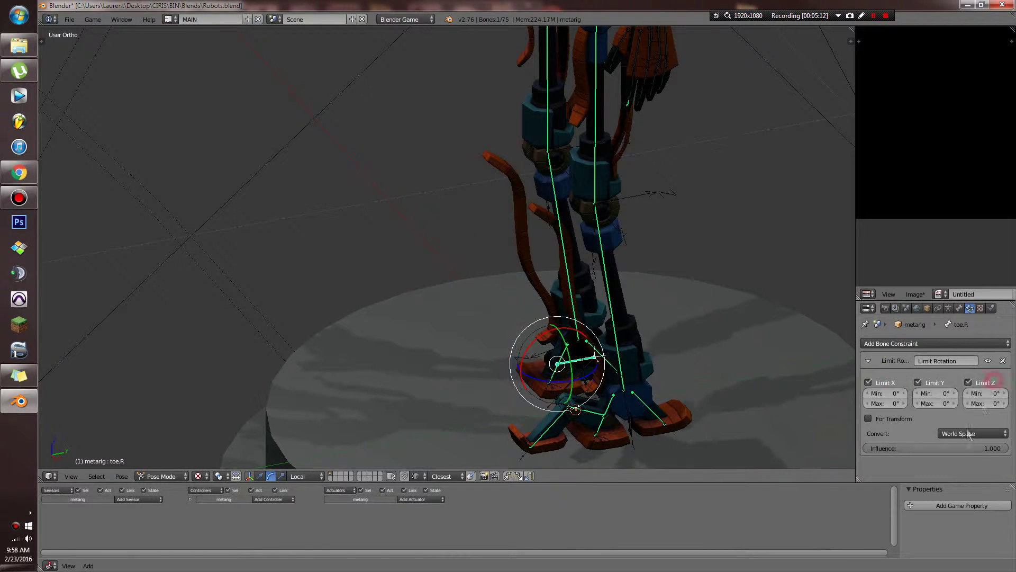
click(969, 434)
click(955, 388)
drag(880, 394, 871, 395)
drag(887, 403, 892, 403)
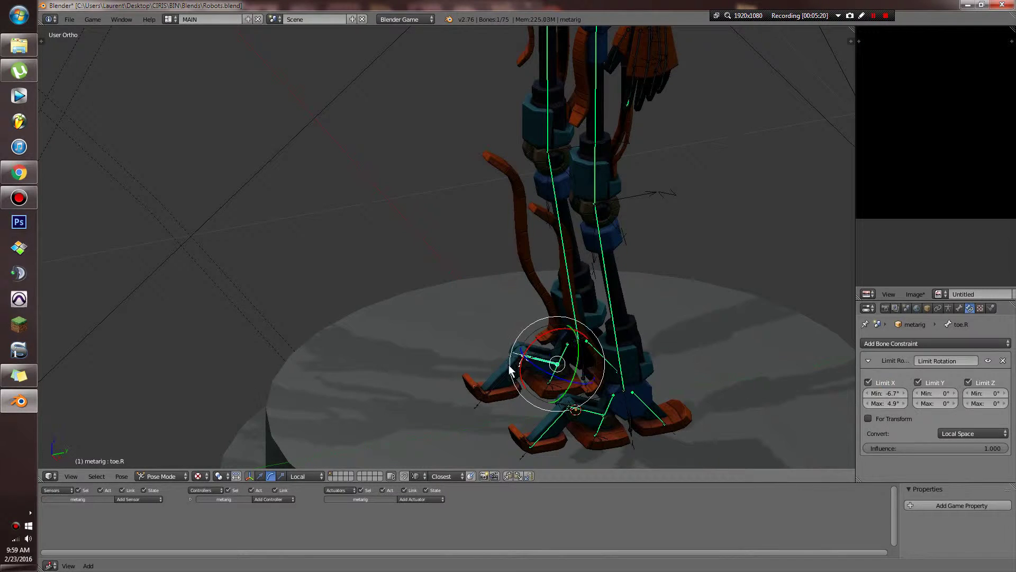
Step: Add a Limit Rotation constraint to the toe.R.001 bone with the rotation limits enabled in Local Space
right_click(523, 354)
click(936, 343)
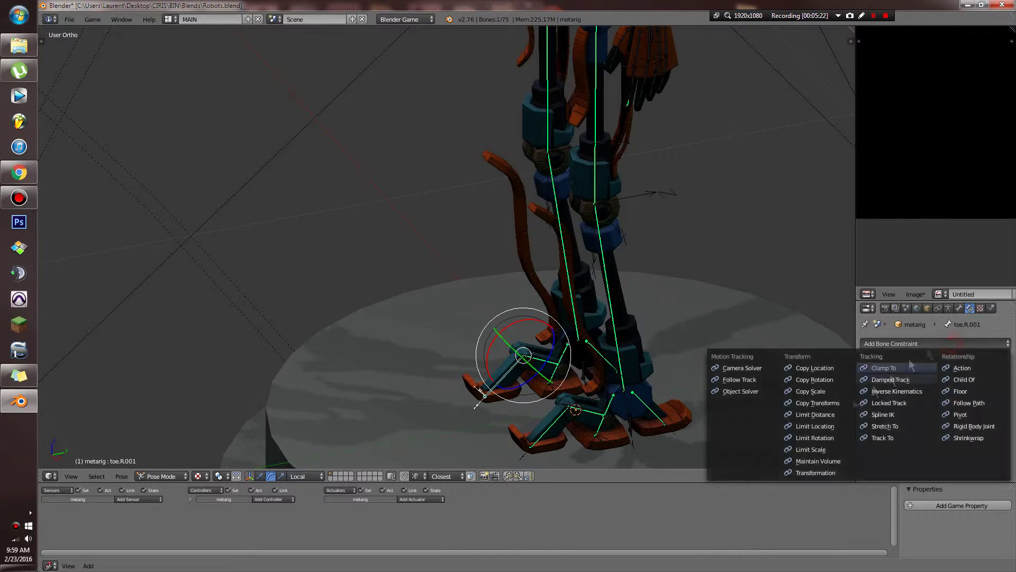
click(817, 446)
click(973, 433)
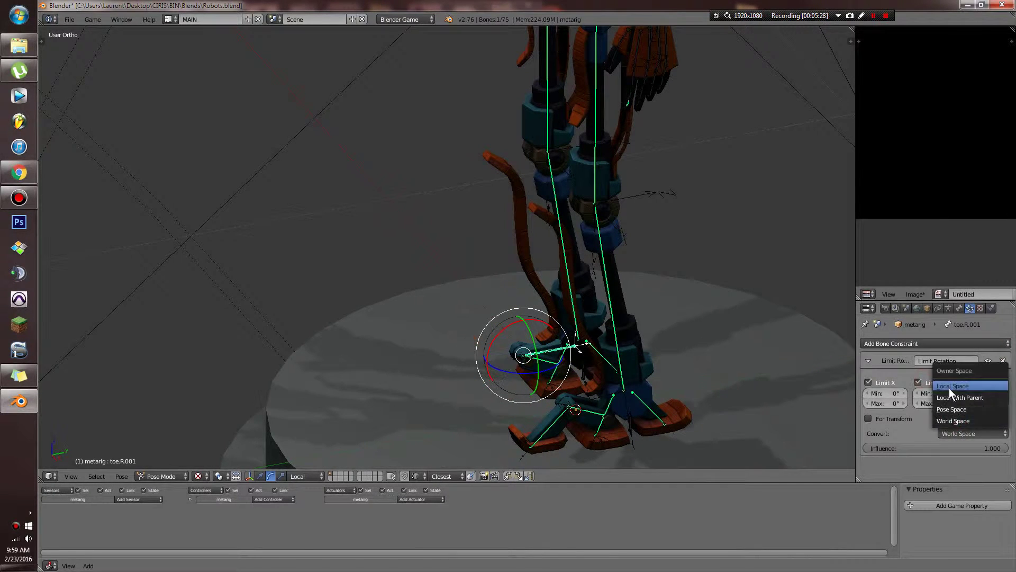
click(951, 386)
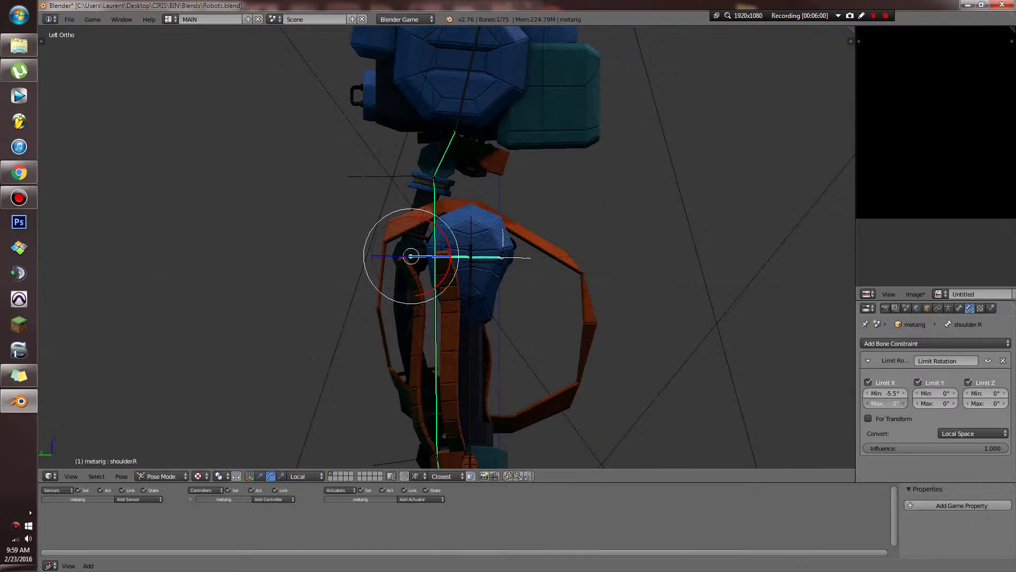
Step: Test-rotate the shoulder.R bone around the X axis against its limits
key(r)
key(x)
click(520, 448)
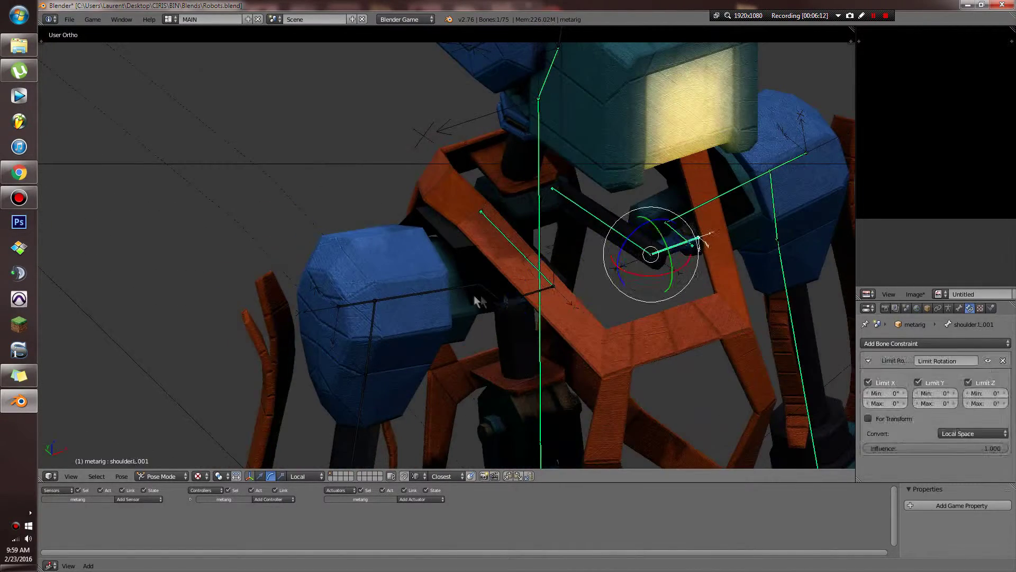
Step: Add a Limit Rotation constraint to the shoulder.R.001 bone with the Y and Z limits enabled
right_click(529, 293)
click(935, 344)
click(816, 438)
drag(868, 382, 968, 383)
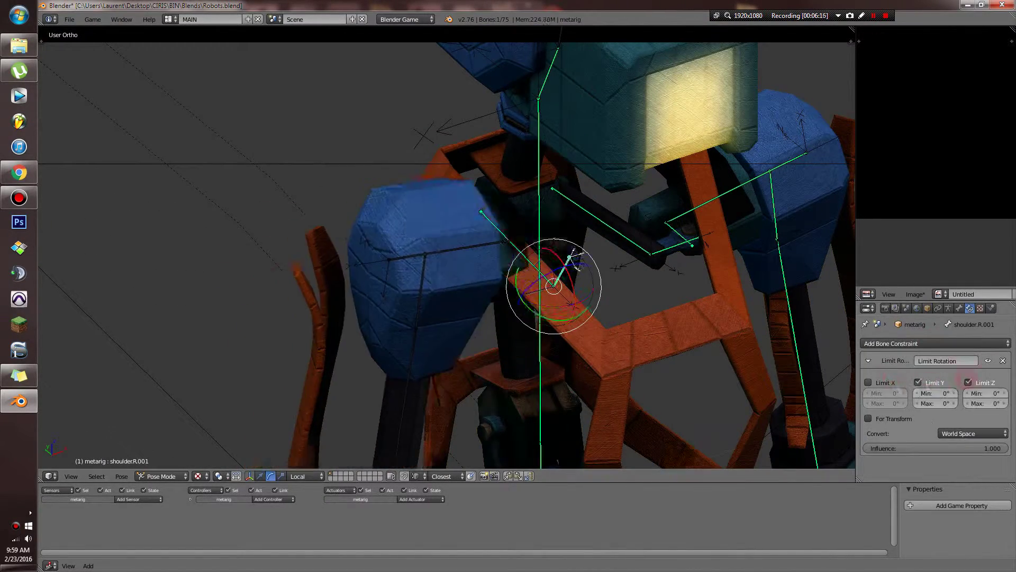
click(972, 433)
middle_drag(570, 328, 563, 288)
Step: Add a Limit Rotation constraint to the shoulder.R.002 bone with the X, Y and Z limits enabled in Local Space
right_click(499, 285)
click(935, 344)
click(817, 438)
drag(868, 383, 969, 383)
click(973, 434)
click(968, 389)
middle_drag(628, 312, 668, 365)
Step: Set the shoulder.R.002 bone's minimum X limit to -3.3° and test-rotate the bone
right_click(744, 230)
right_click(546, 282)
middle_drag(545, 284, 630, 318)
mouse_move(881, 393)
mouse_down()
mouse_move(895, 393)
mouse_move(892, 404)
mouse_up()
middle_drag(630, 318, 546, 285)
key(r)
click(558, 325)
middle_drag(558, 325, 576, 355)
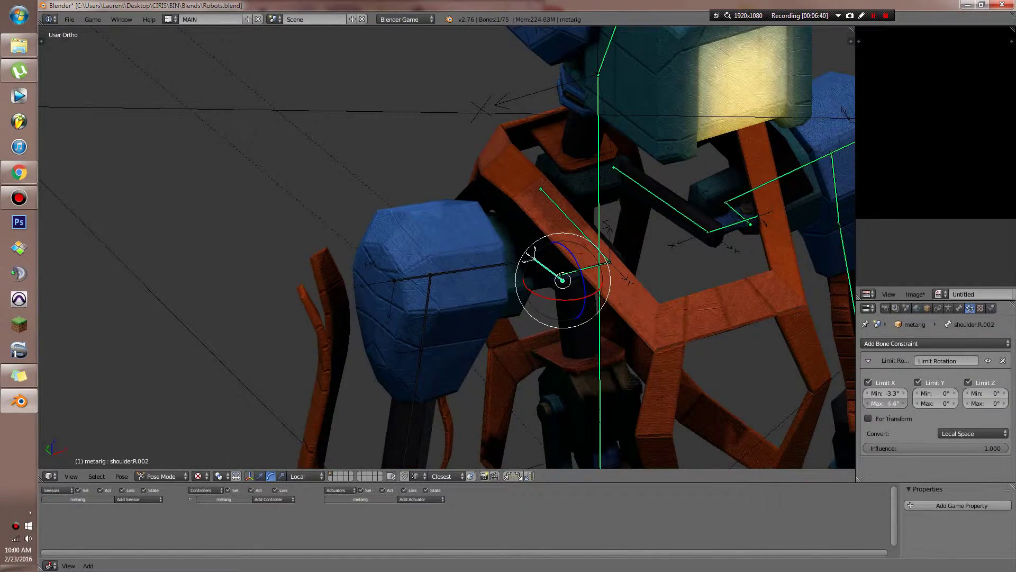
Step: Set the shoulder.R.002 bone's maximum X limit to 7.5° and test-rotate it around its local X axis
drag(885, 403, 895, 403)
key(r)
key(x)
key(x)
click(676, 417)
middle_drag(676, 417, 400, 136)
scroll(400, 136, down, 3)
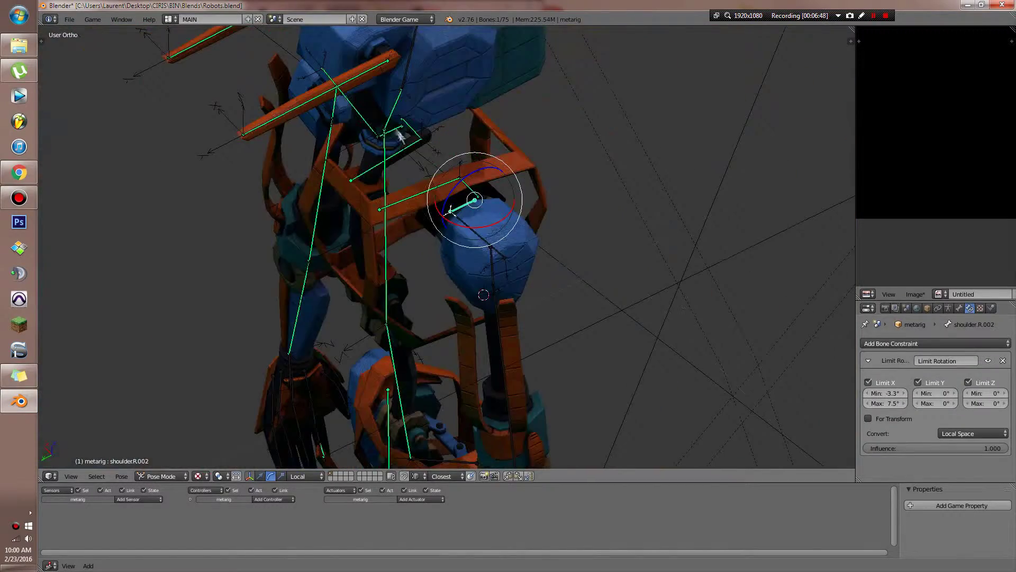
Step: Set the shoulder.R.002 bone's X limits to -16° minimum and 24° maximum
right_click(398, 132)
scroll(447, 164, up, 4)
right_click(479, 167)
middle_drag(479, 168, 645, 351)
right_click(646, 352)
right_click(552, 291)
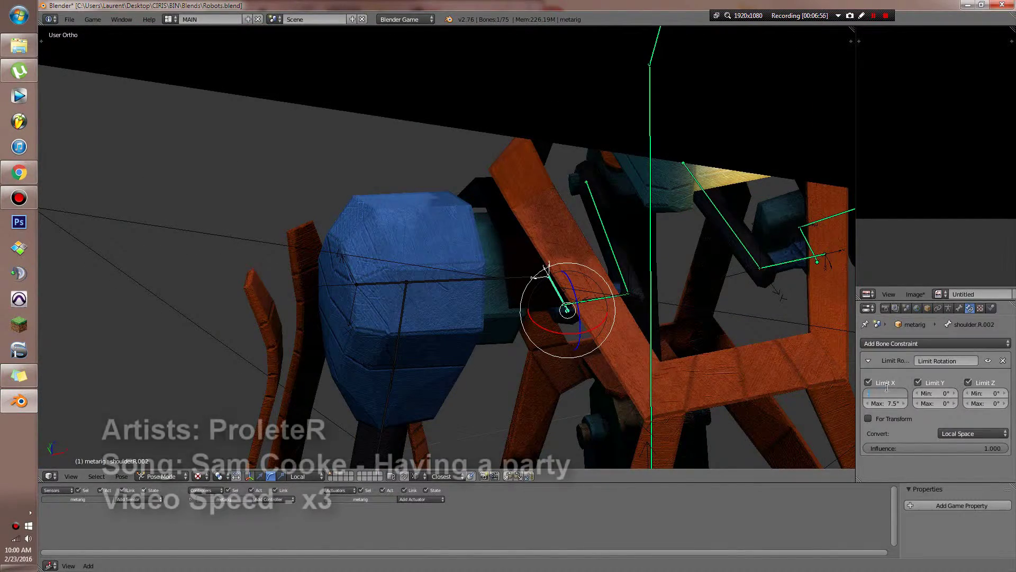
text(-16)
key(Return)
double_click(887, 404)
text(24)
key(Return)
Step: Test-rotate the right shoulder linkage around its local X axis from several viewing angles to check the limits
key(r)
key(x)
key(x)
right_click(689, 328)
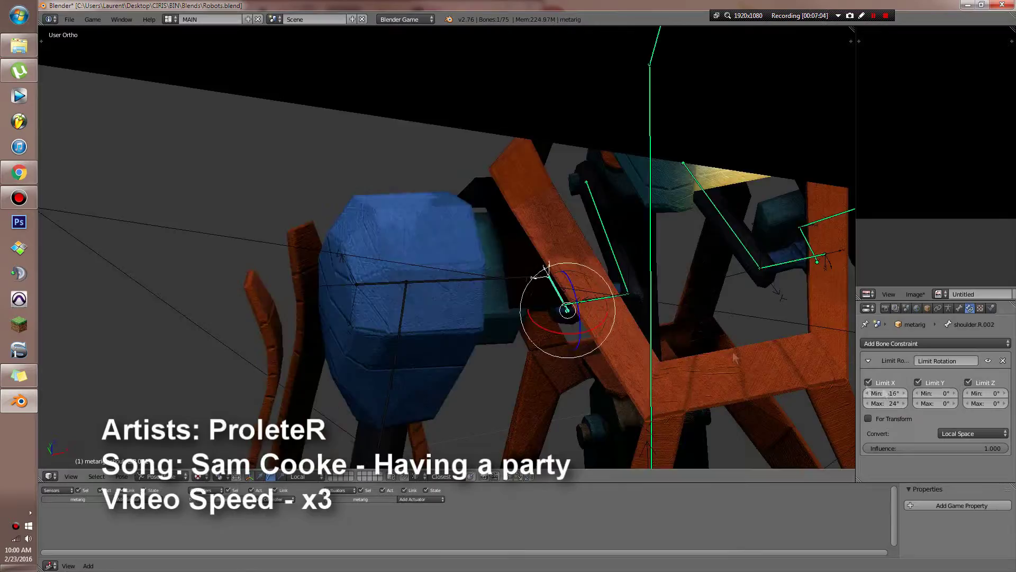
scroll(613, 315, down, 1)
middle_drag(734, 358, 609, 264)
key(r)
key(x)
key(x)
right_click(504, 372)
middle_drag(540, 317, 542, 280)
scroll(542, 280, up, 2)
scroll(765, 257, down, 2)
right_click(752, 256)
key(r)
key(x)
key(x)
right_click(819, 265)
scroll(530, 280, up, 2)
Step: Add a Limit Rotation constraint to the shoulder.R.003 bone with the X, Y and Z limits enabled in Local Space and test-rotate it
right_click(500, 268)
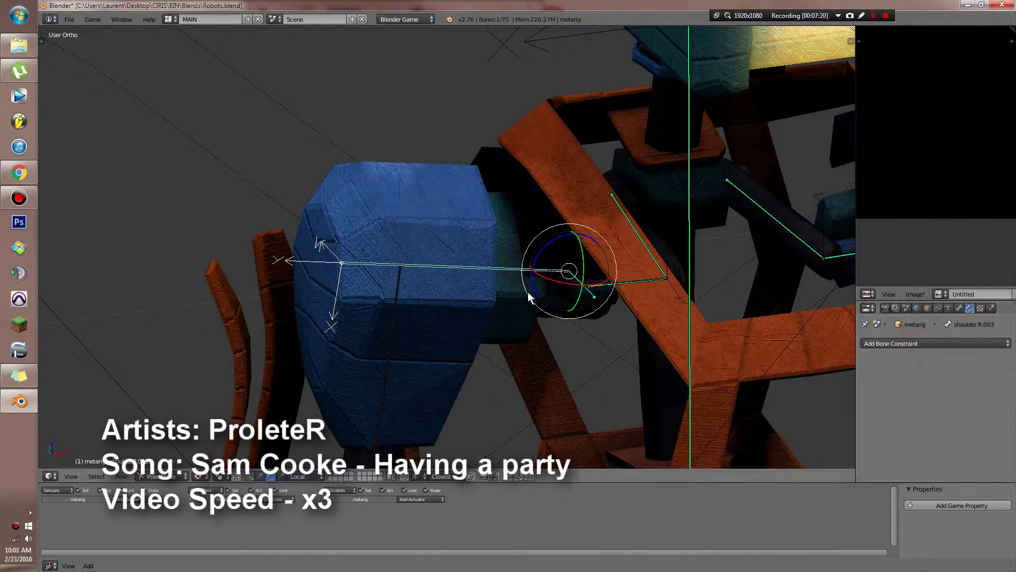
click(913, 343)
click(825, 432)
key(r)
key(x)
key(x)
right_click(600, 331)
drag(968, 383, 868, 383)
key(r)
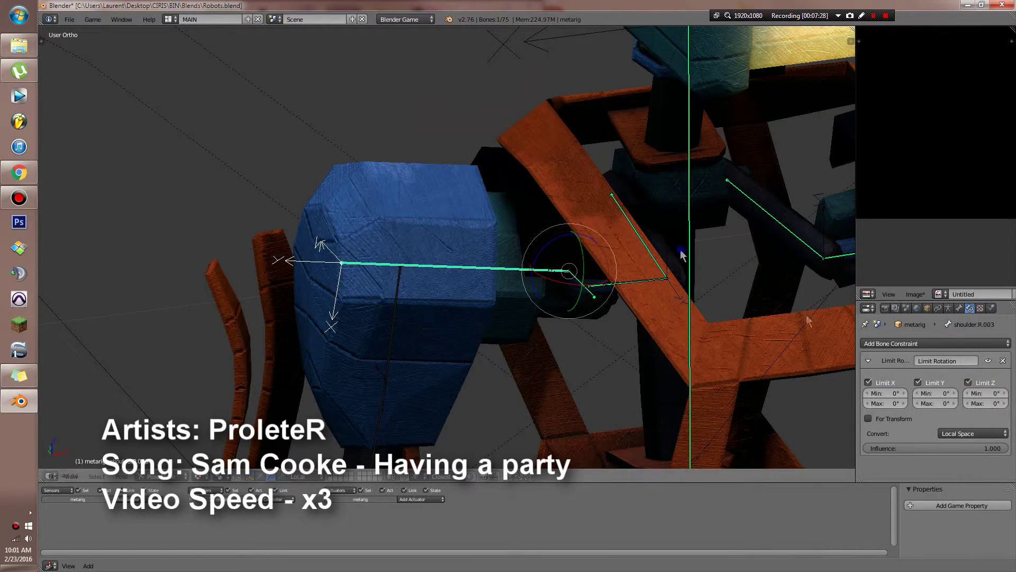
right_click(683, 254)
Step: Widen the shoulder.R.003 bone's Y limits, with a maximum of 99.7°, and test-rotate the bone in side view
middle_drag(682, 254, 767, 303)
scroll(767, 303, down, 3)
key(r)
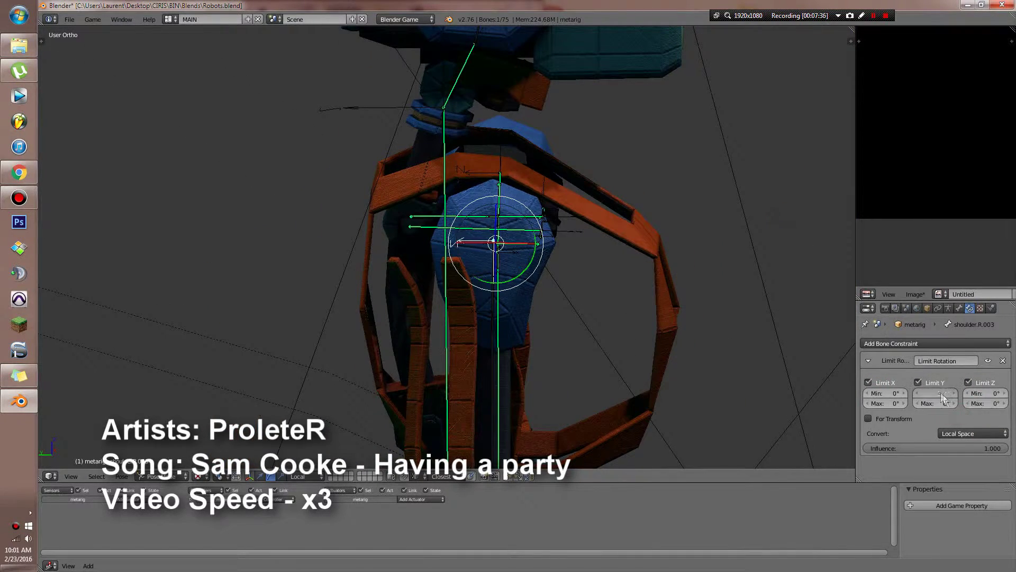
drag(941, 393, 933, 394)
scroll(724, 378, down, 8)
mouse_move(937, 403)
mouse_down()
mouse_move(974, 403)
mouse_move(953, 403)
mouse_up()
key(KP_3)
key(r)
click(550, 392)
key(r)
click(499, 395)
key(r)
click(476, 418)
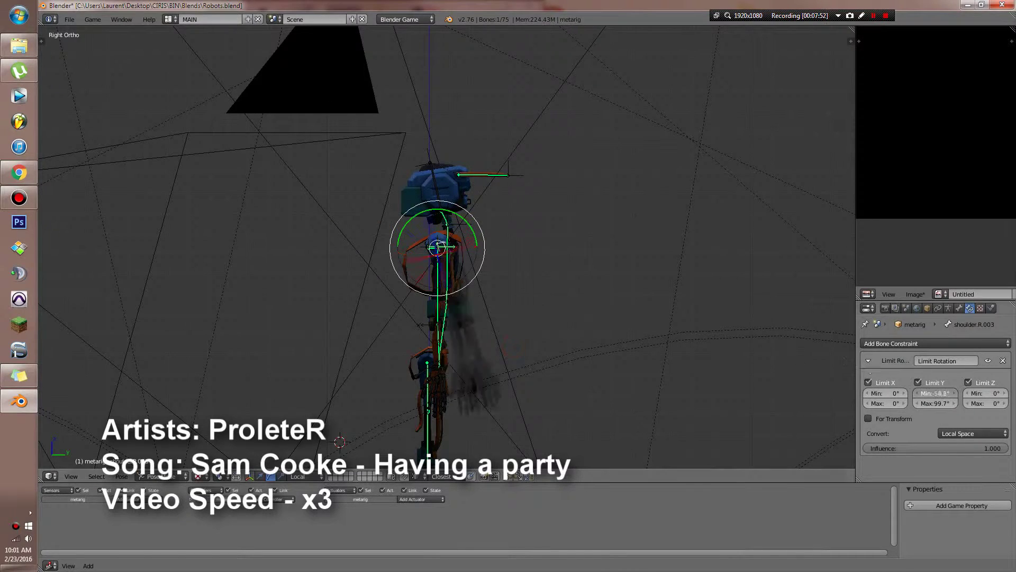
Step: Test-rotate the shoulder.R.003 bone against its Y limits from several viewing angles
middle_drag(588, 349, 688, 370)
right_click(535, 255)
key(r)
middle_drag(625, 259, 688, 265)
right_click(622, 254)
scroll(624, 264, up, 3)
key(r)
right_click(688, 291)
right_click(587, 339)
key(r)
right_click(619, 323)
right_click(568, 280)
right_click(450, 251)
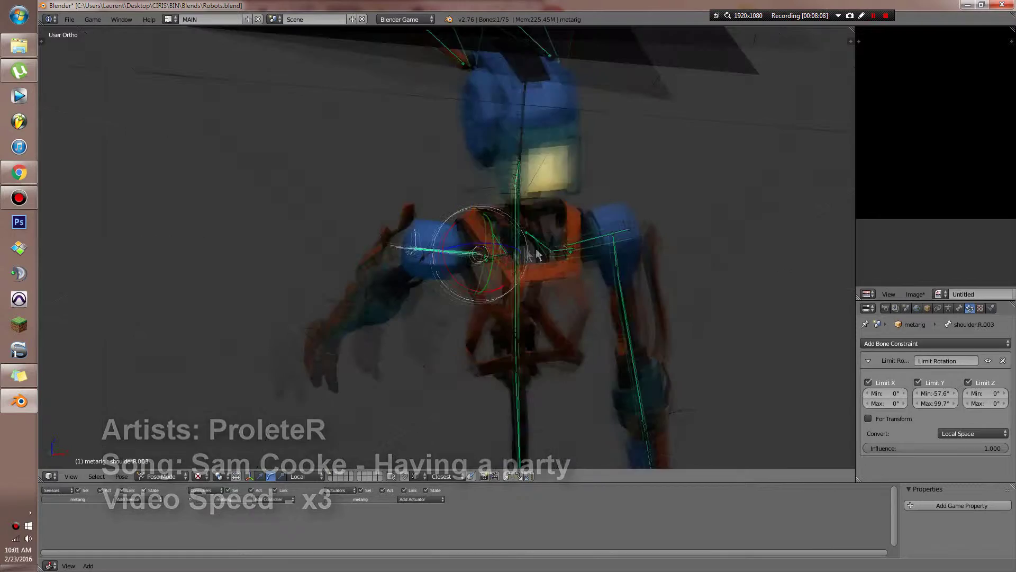
Step: Reset the shoulder.R.003 bone's Y limits to 0°
scroll(529, 254, up, 3)
click(935, 393)
text(0)
key(Return)
Step: Try a minimum X limit of -7.9° on the shoulder.R.003 bone and return its minimum Z limit to 0°
middle_drag(556, 349, 741, 365)
drag(986, 394, 979, 393)
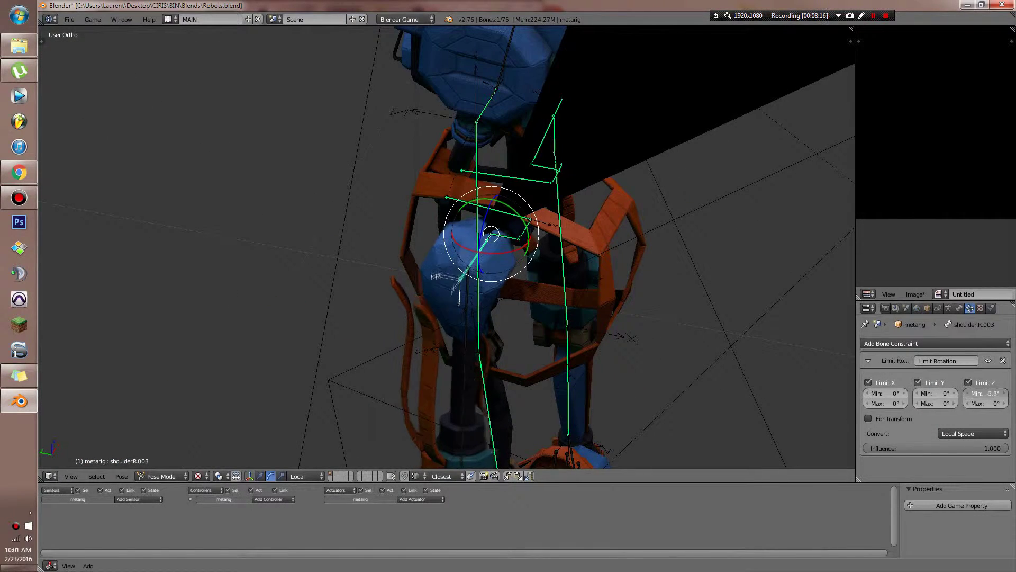
drag(893, 393, 873, 393)
middle_drag(833, 395, 635, 379)
key(r)
click(701, 338)
click(983, 394)
text(0)
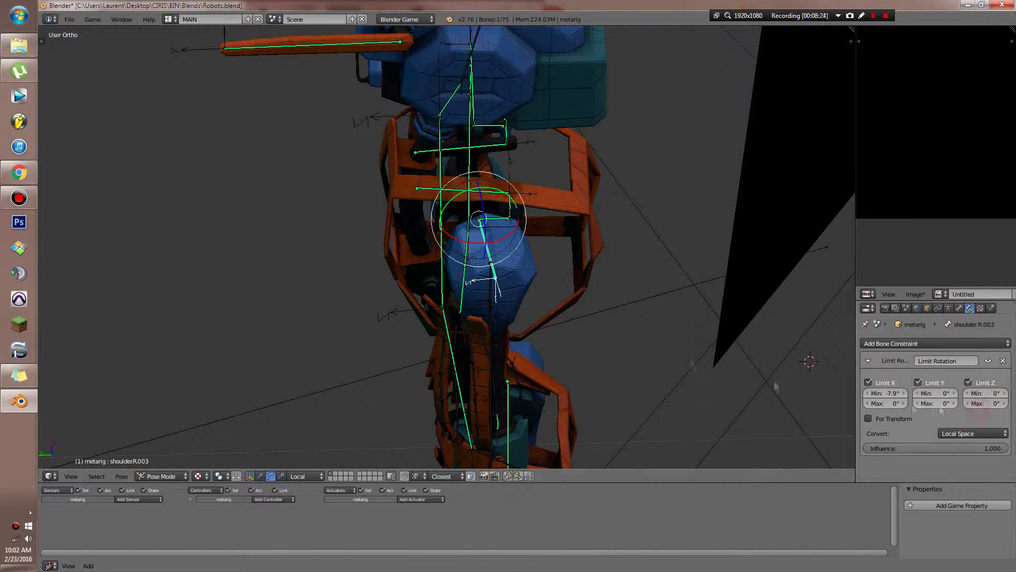
Step: Test-rotate the shoulder.R.003 bone against its X limits
text(r)
click(428, 387)
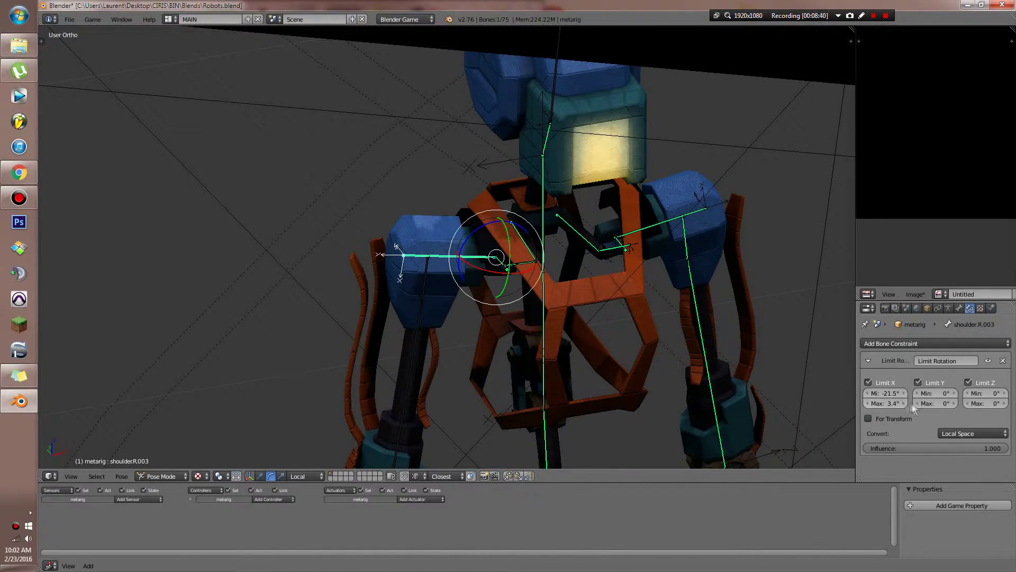
key(r)
middle_drag(661, 318, 492, 270)
key(r)
right_click(533, 170)
Step: Add a Limit Rotation constraint to the upper_arm.R bone with the X, Y and Z limits enabled in Local Space
right_click(473, 297)
click(927, 344)
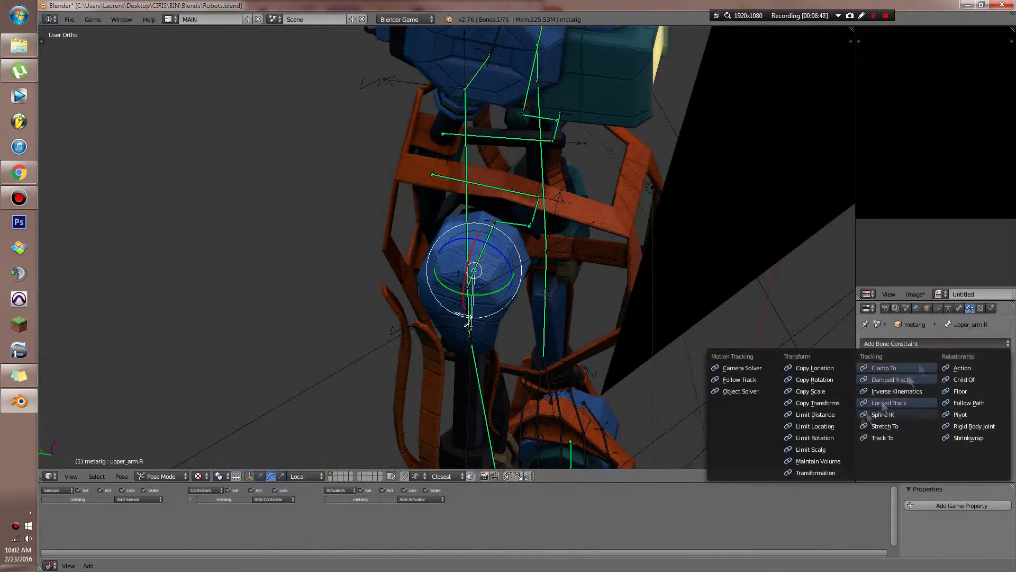
click(815, 438)
key(KP_3)
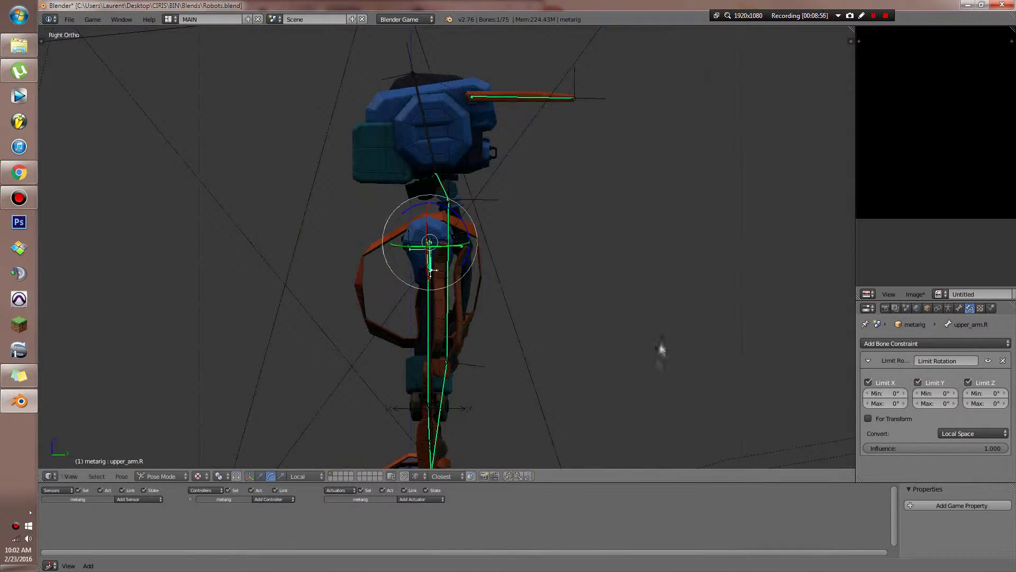
Step: Try a minimum X limit of 0.9° on the upper_arm.R bone and open its minimum Y limit for editing
drag(893, 393, 885, 393)
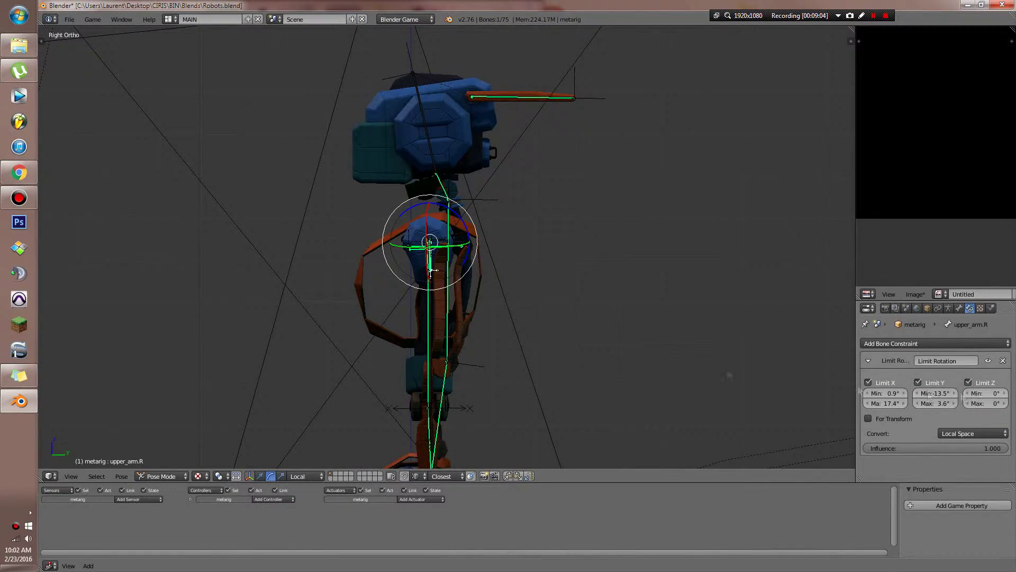
middle_drag(556, 323, 751, 344)
scroll(752, 344, up, 4)
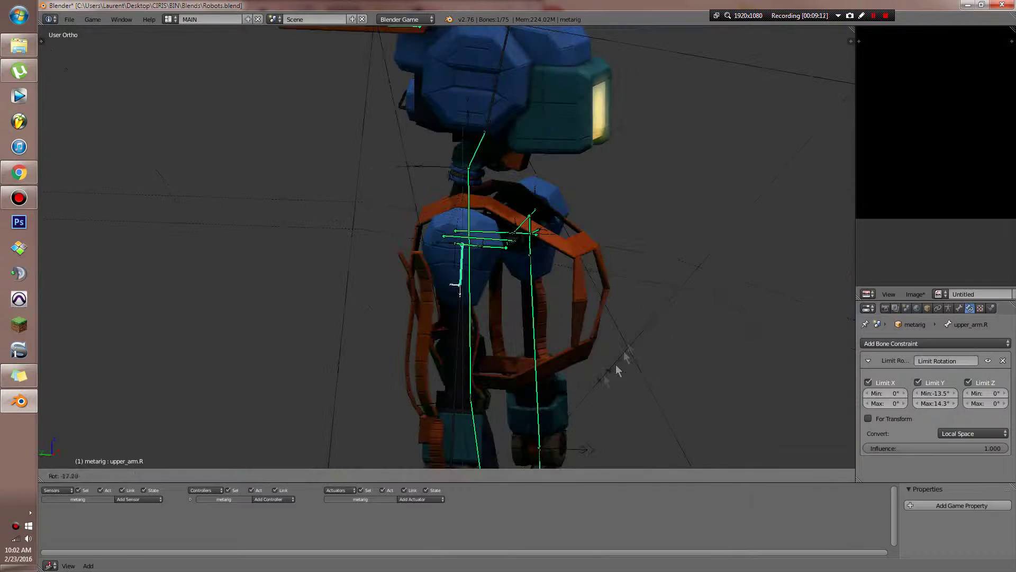
click(933, 393)
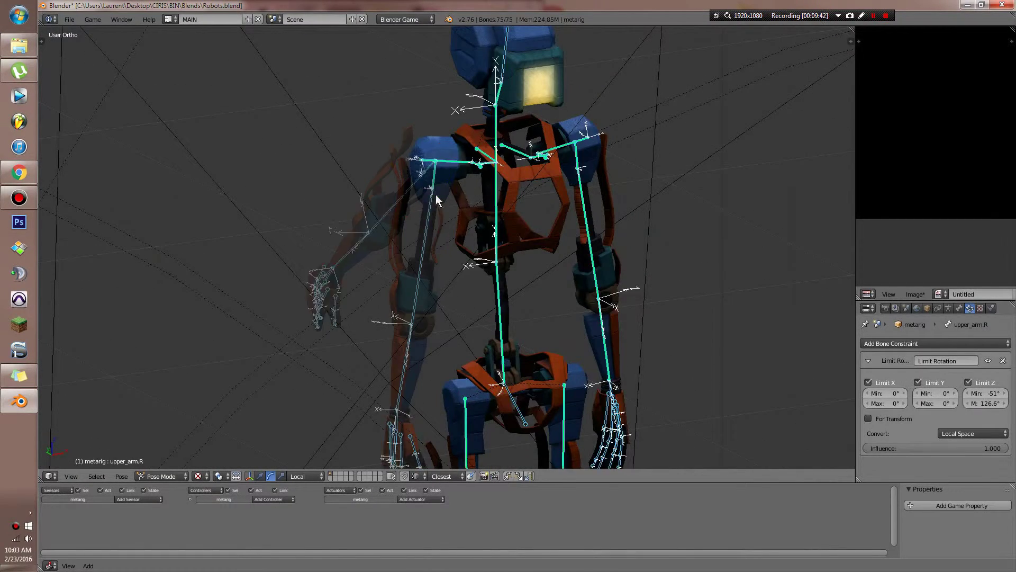
Step: Add a Limit Rotation constraint to the upper_arm.R.001 bone with the X, Y and Z limits enabled in Local Space
click(935, 343)
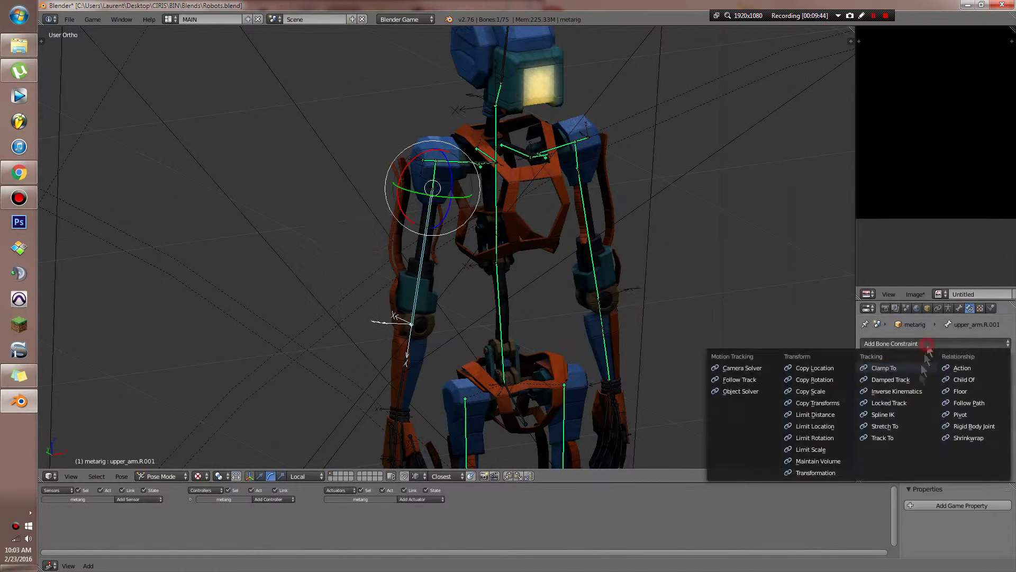
click(771, 472)
click(868, 382)
click(919, 382)
click(968, 382)
click(973, 433)
click(961, 373)
Step: Lower the upper_arm.R.001 bone's minimum Y limit and test-rotate the bone
scroll(444, 223, up, 2)
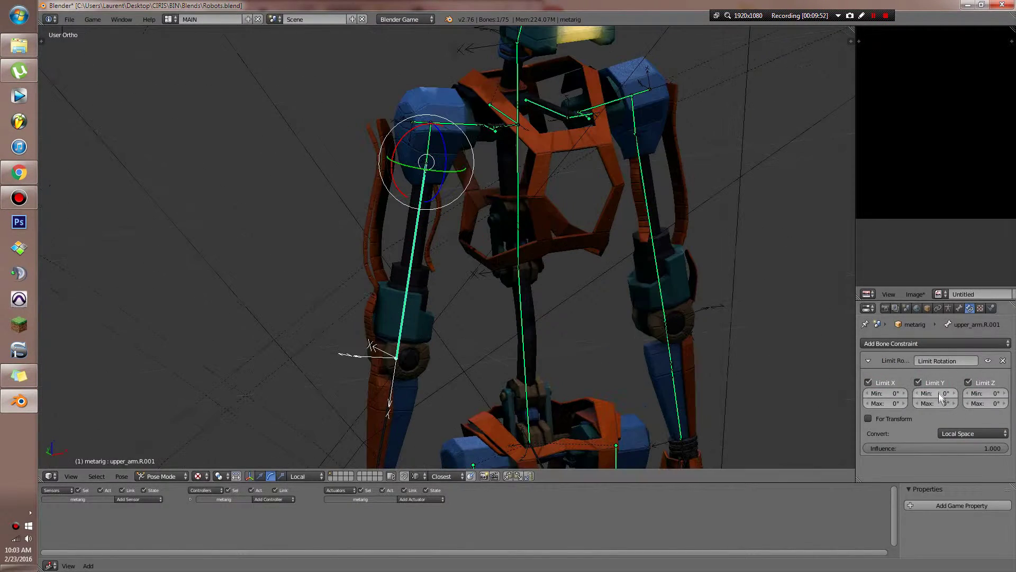
drag(945, 393, 931, 394)
drag(442, 171, 534, 400)
key(space)
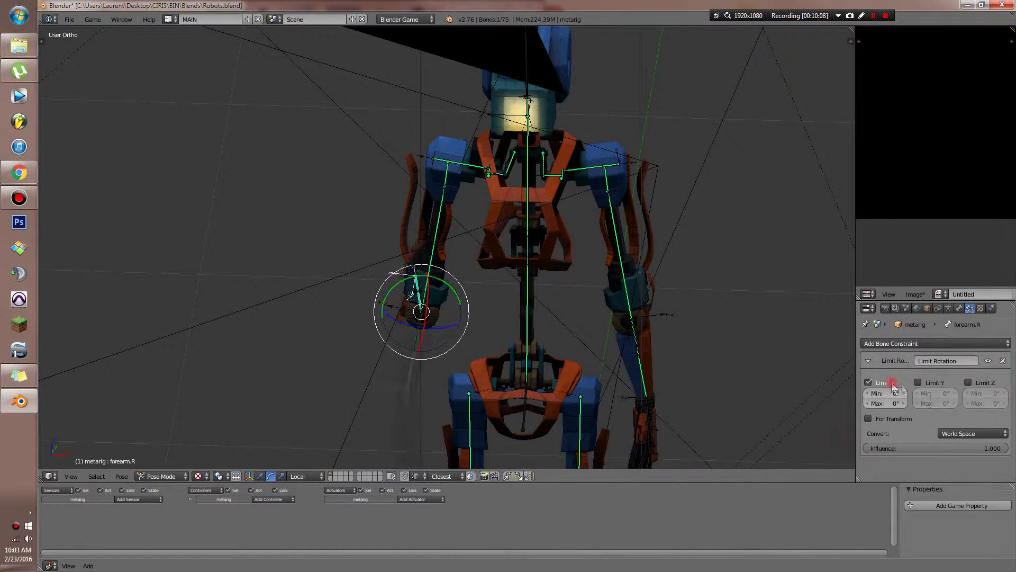
Step: Set the forearm.R bone's maximum Z limit to 66.2°, test-rotate it and select all bones of the rig
right_click(645, 375)
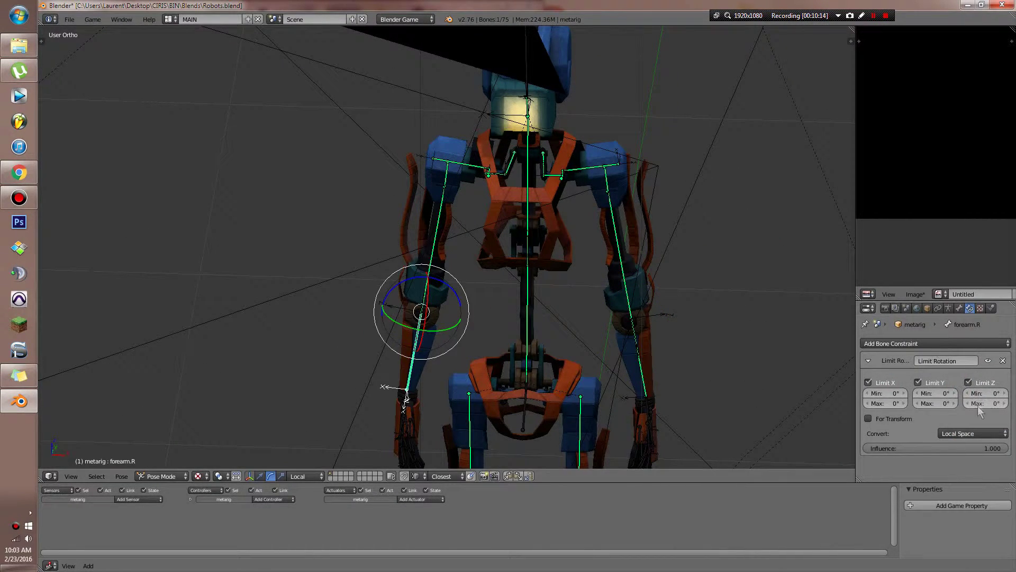
drag(985, 404, 1006, 403)
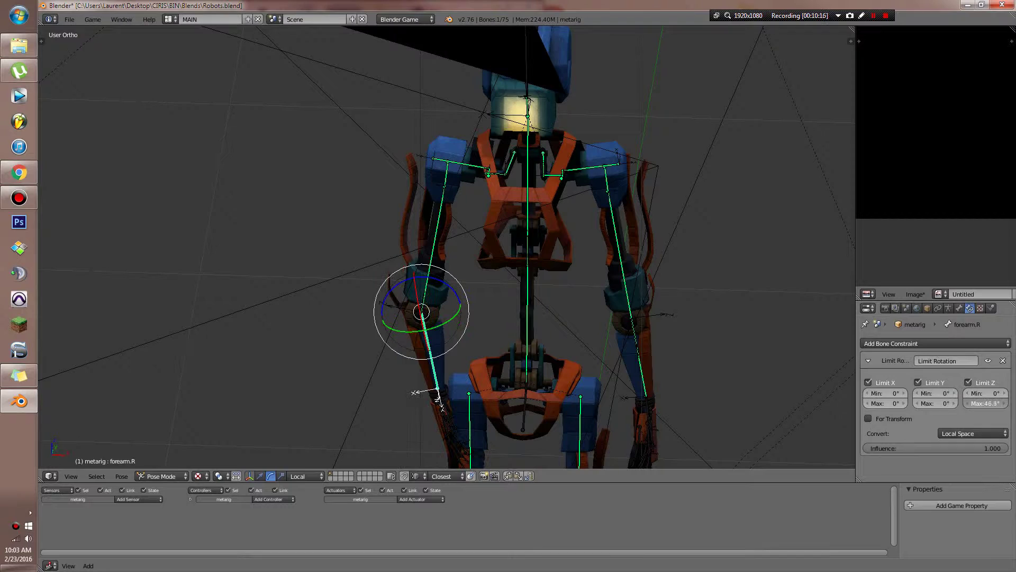
key(r)
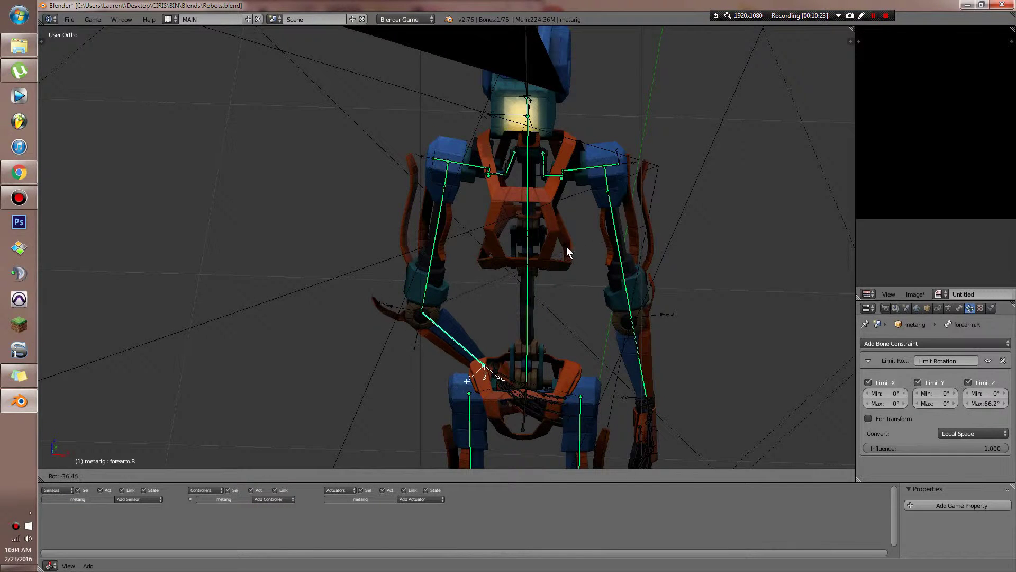
click(503, 219)
key(a)
key(a)
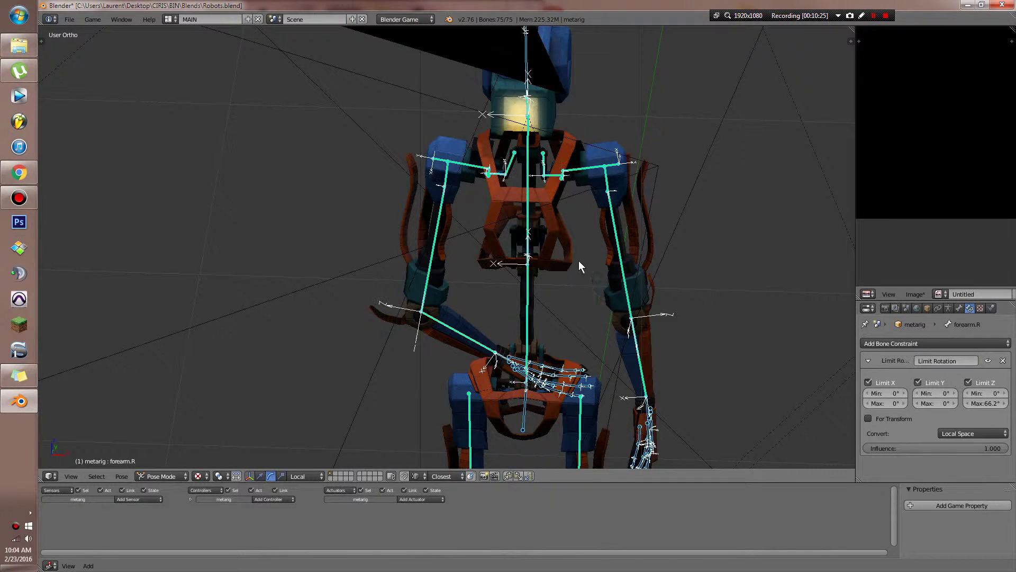
Step: Clear the rotation of all selected bones, deselect them and save the file
key(alt+r)
scroll(592, 275, down, 3)
key(ctrl+s)
click(592, 276)
scroll(580, 357, down, 4)
middle_drag(621, 322, 576, 332)
key(a)
key(ctrl+s)
click(584, 385)
shift+middle_drag(574, 391, 589, 335)
scroll(588, 335, up, 3)
scroll(585, 318, down, 3)
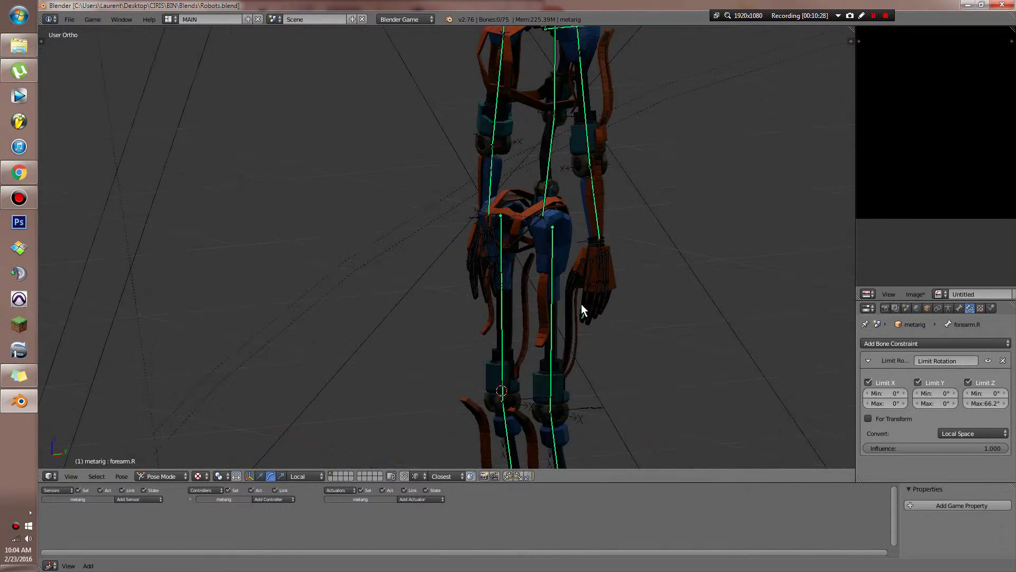
Step: Select the f_index.03.L bone at the left index fingertip to view its bone constraints
middle_drag(601, 239, 663, 250)
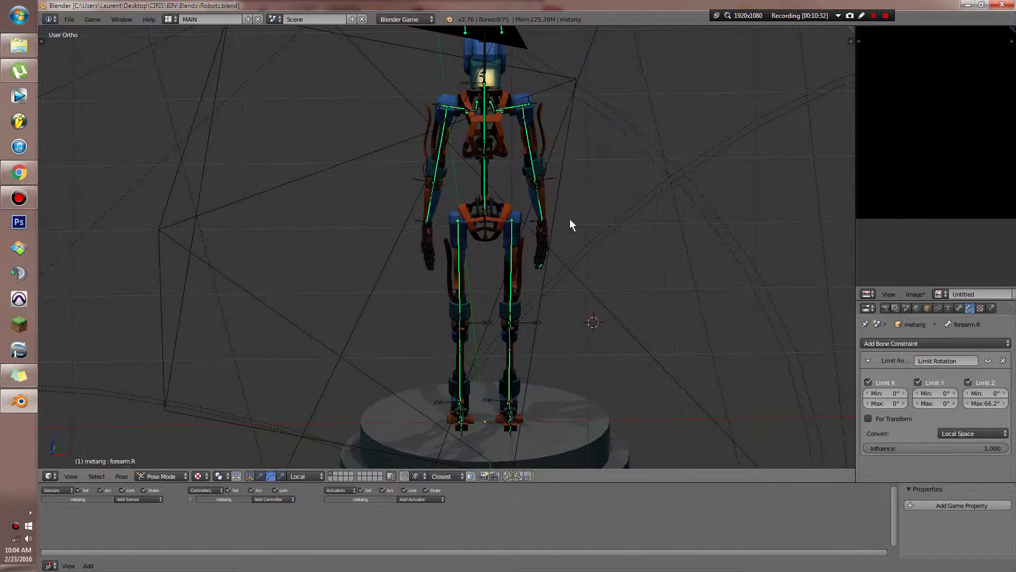
middle_drag(570, 220, 492, 199)
right_click(536, 290)
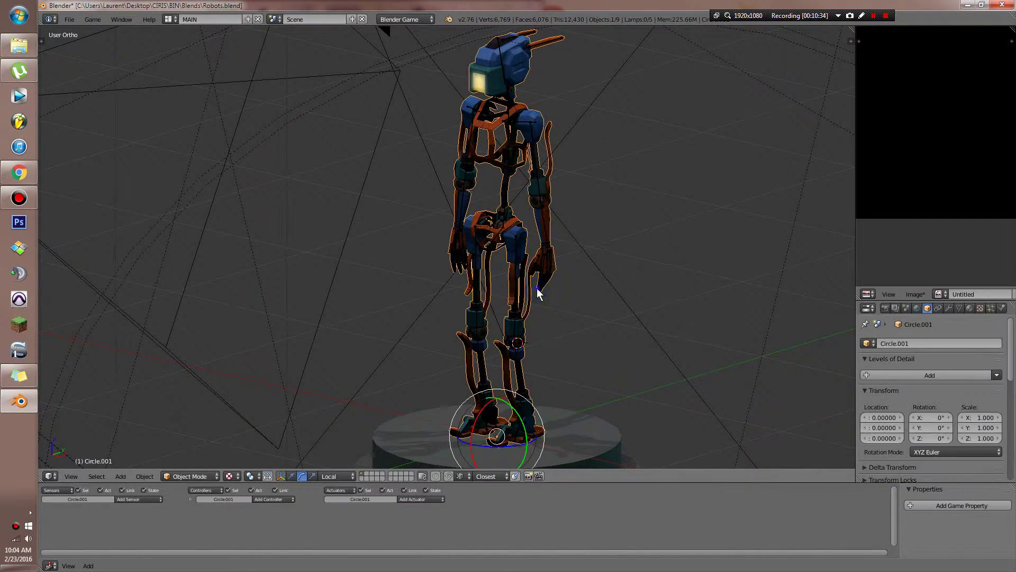
right_click(537, 289)
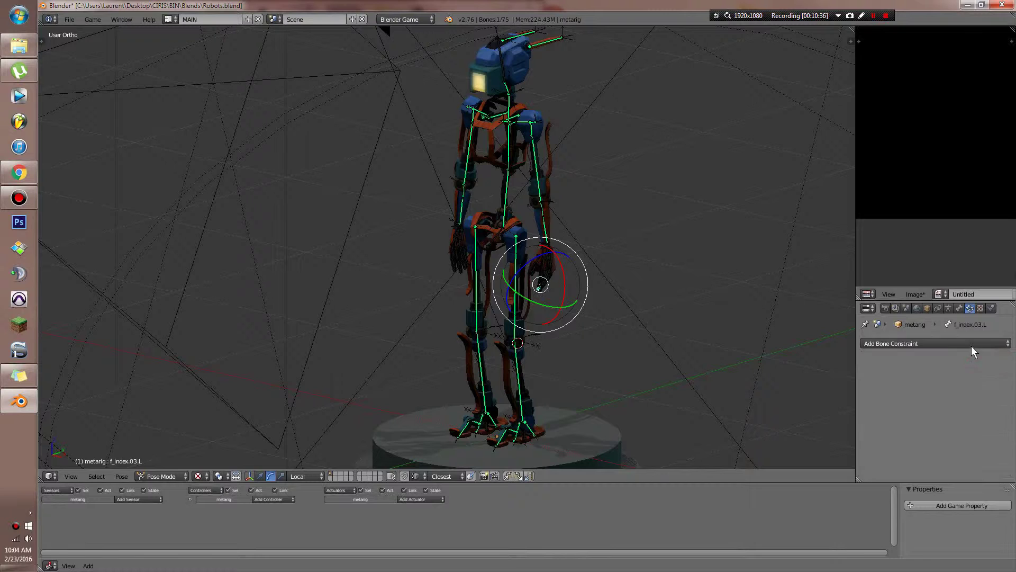
middle_drag(517, 299, 612, 259)
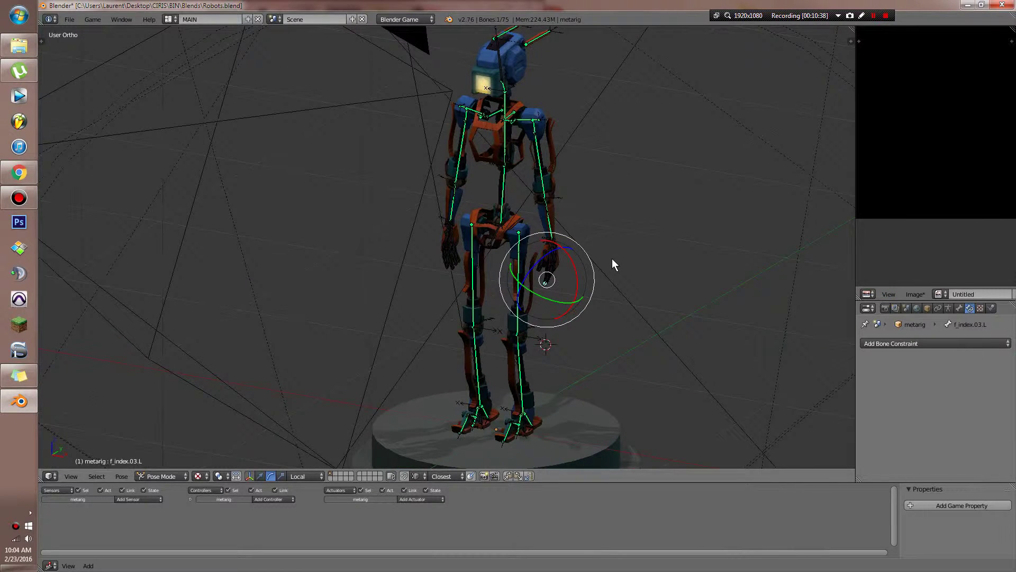
Step: Select the chest bone and test-rotate it freely with trackball rotation
scroll(620, 297, up, 3)
shift+middle_drag(607, 135, 574, 290)
scroll(581, 273, up, 3)
right_click(507, 272)
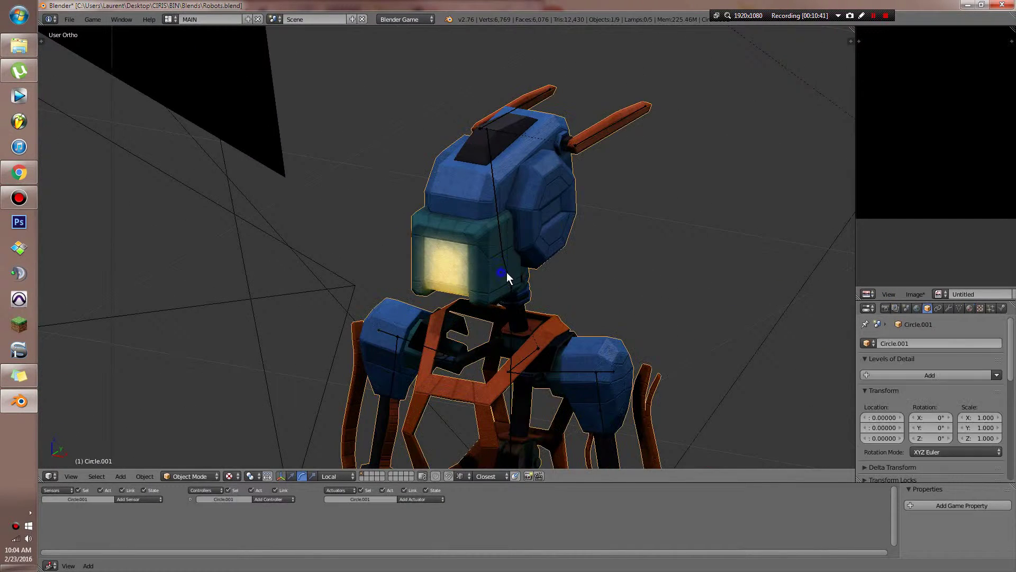
right_click(509, 271)
drag(510, 283, 501, 218)
right_click(507, 272)
right_click(510, 315)
key(r)
key(r)
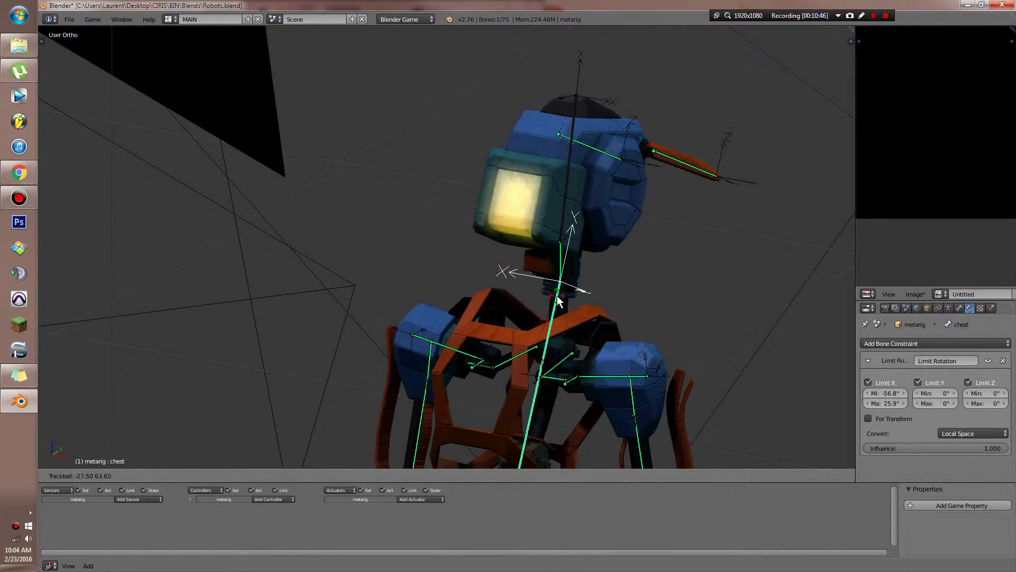
right_click(544, 297)
Step: Rotate the chest bone in side view so the upper body leans forward
scroll(540, 295, down, 3)
middle_drag(539, 294, 690, 298)
key(r)
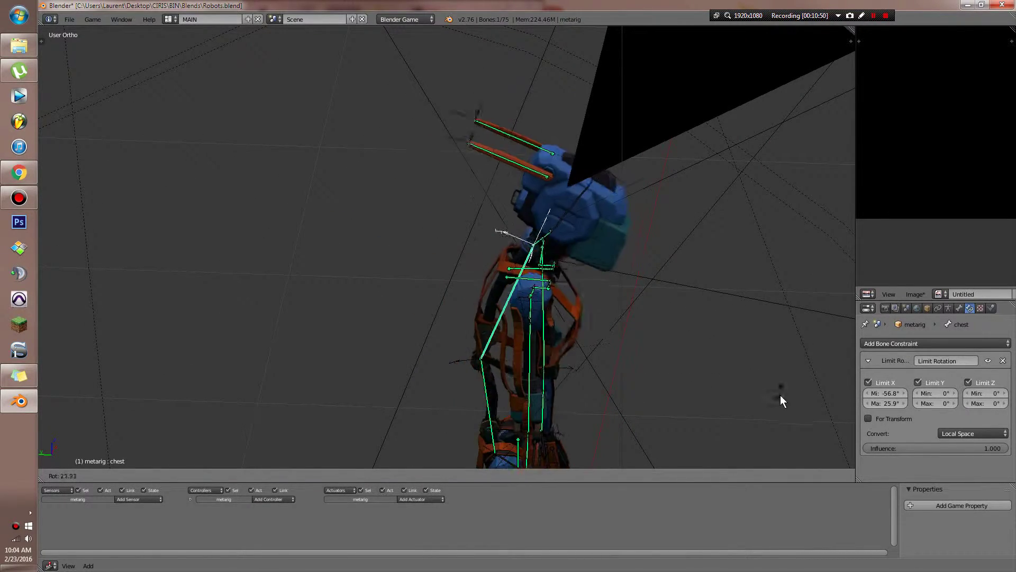
click(789, 418)
scroll(772, 397, down, 3)
shift+middle_drag(754, 355, 695, 228)
key(r)
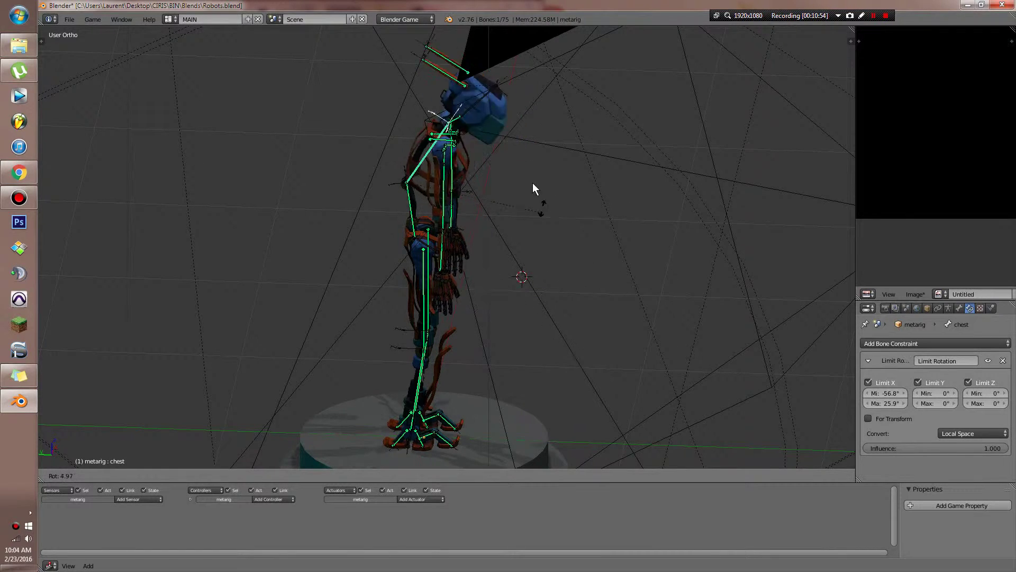
click(522, 277)
scroll(560, 327, up, 4)
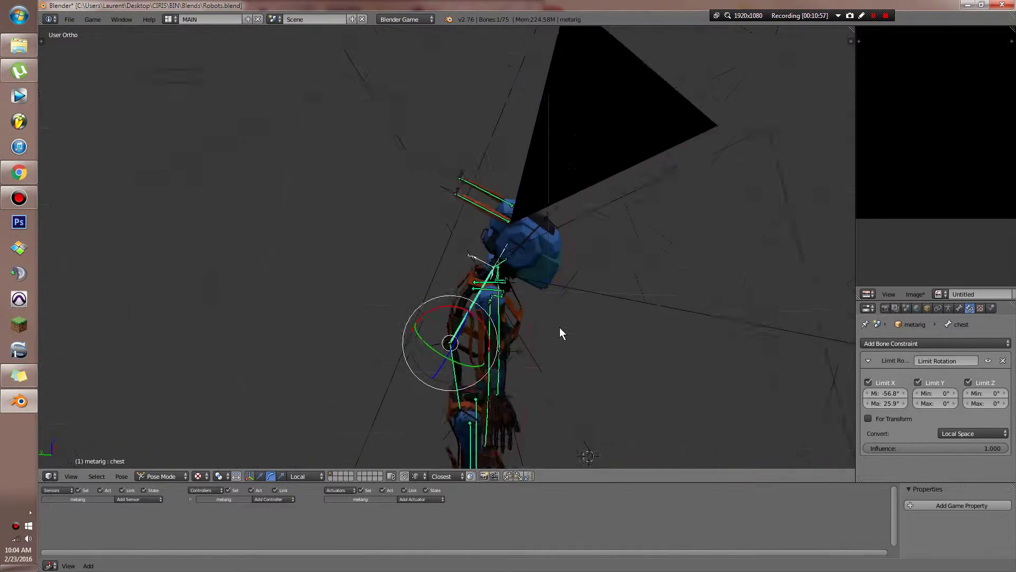
Step: Turn off Inherit Rotation for the neck bone
right_click(525, 271)
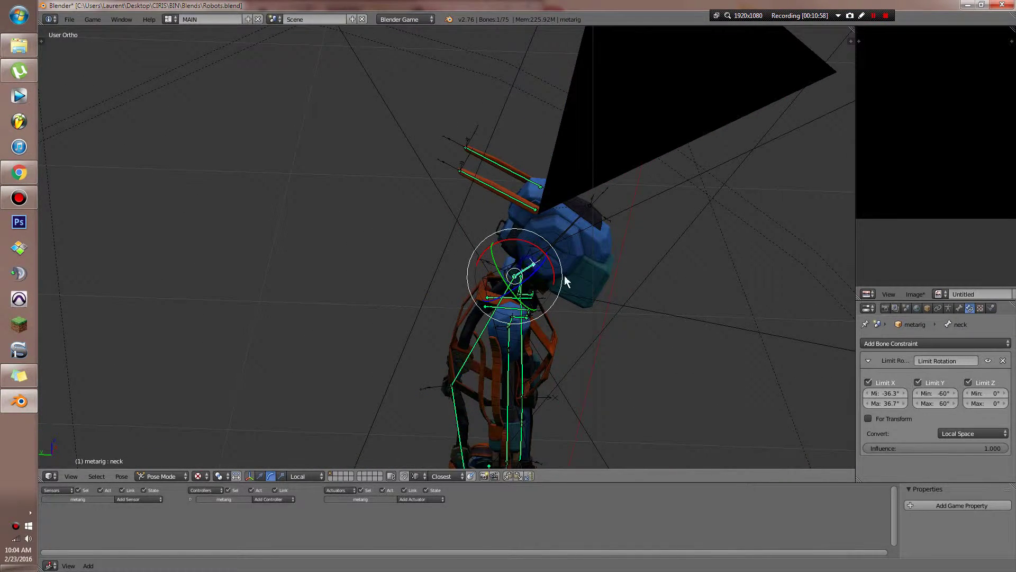
click(958, 308)
scroll(954, 418, down, 6)
click(939, 354)
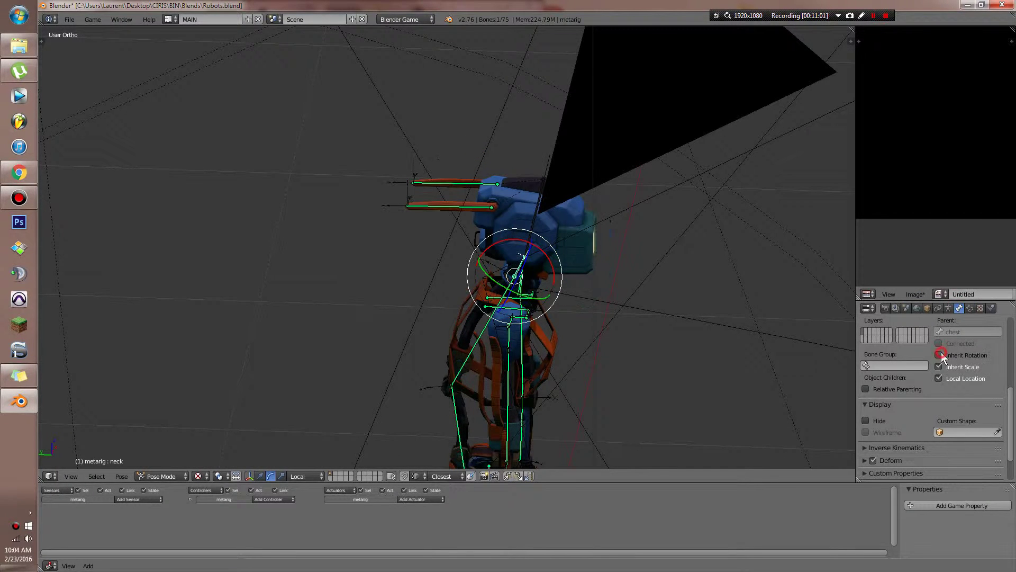
Step: Rotate the chest bone back to an upright pose and save the file
right_click(487, 332)
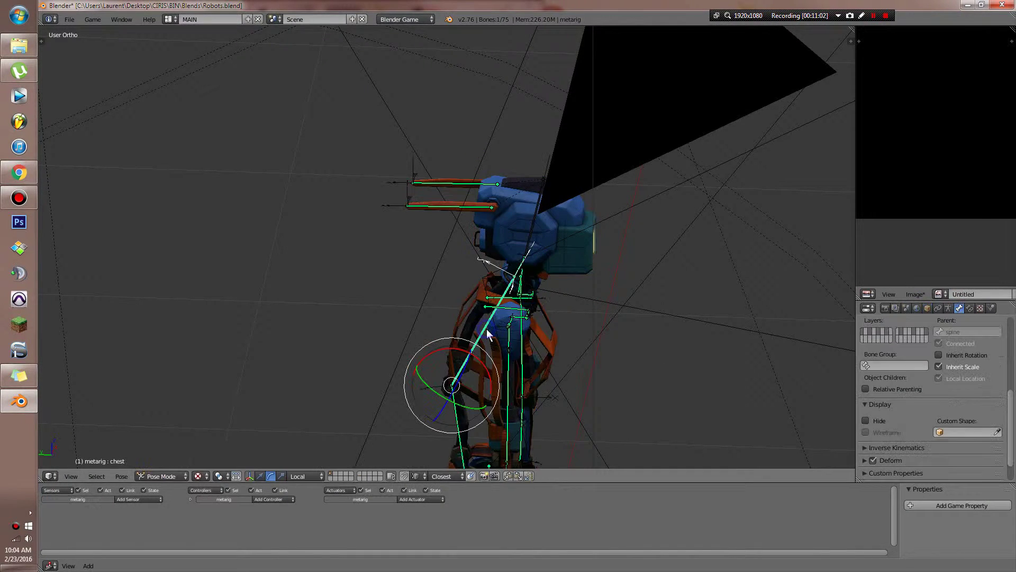
key(r)
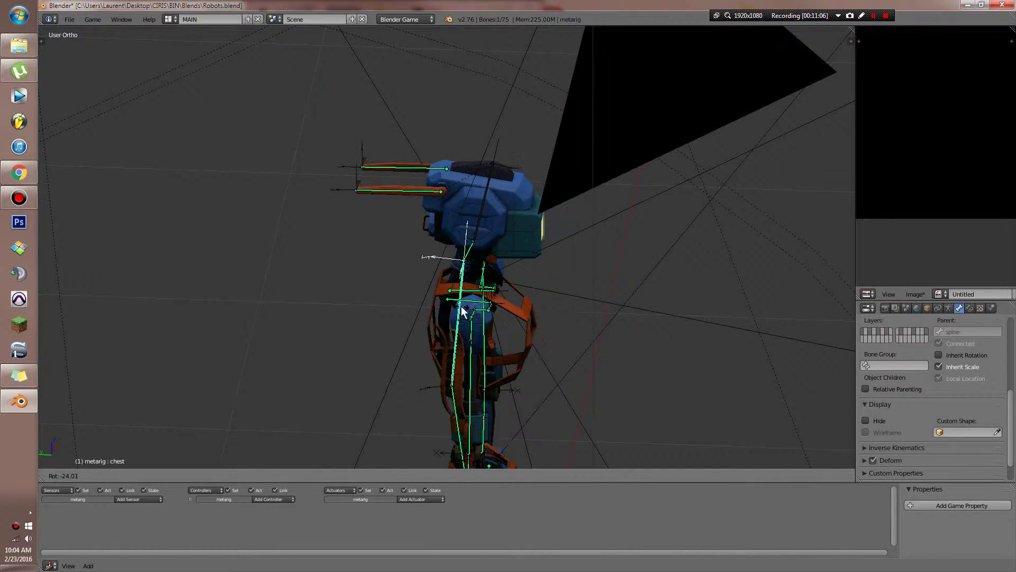
click(455, 303)
scroll(508, 317, down, 3)
key(ctrl+s)
click(538, 327)
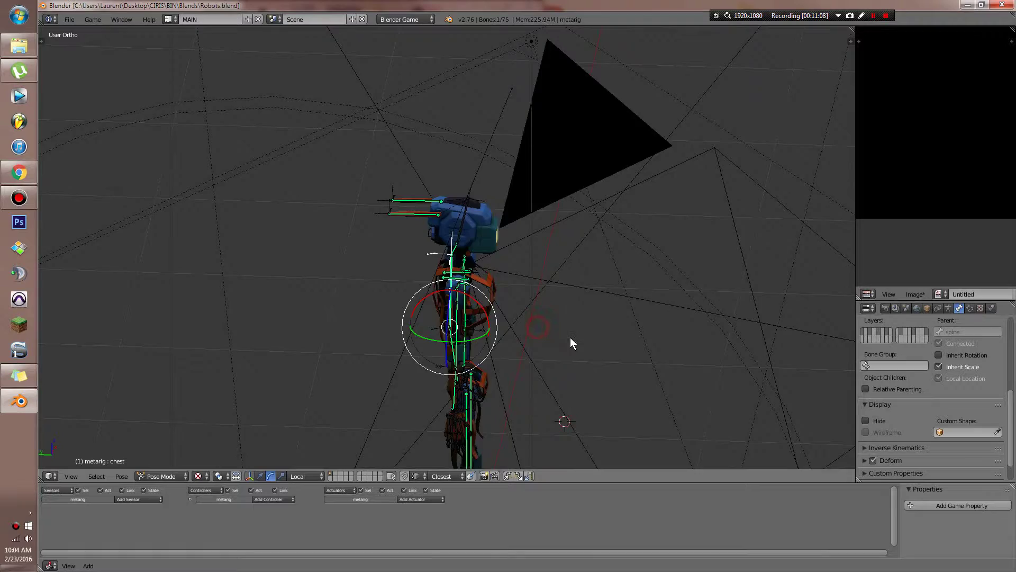
Step: Select all bones of the rig and display the chest bone's constraints
middle_drag(570, 338, 687, 350)
scroll(481, 311, up, 2)
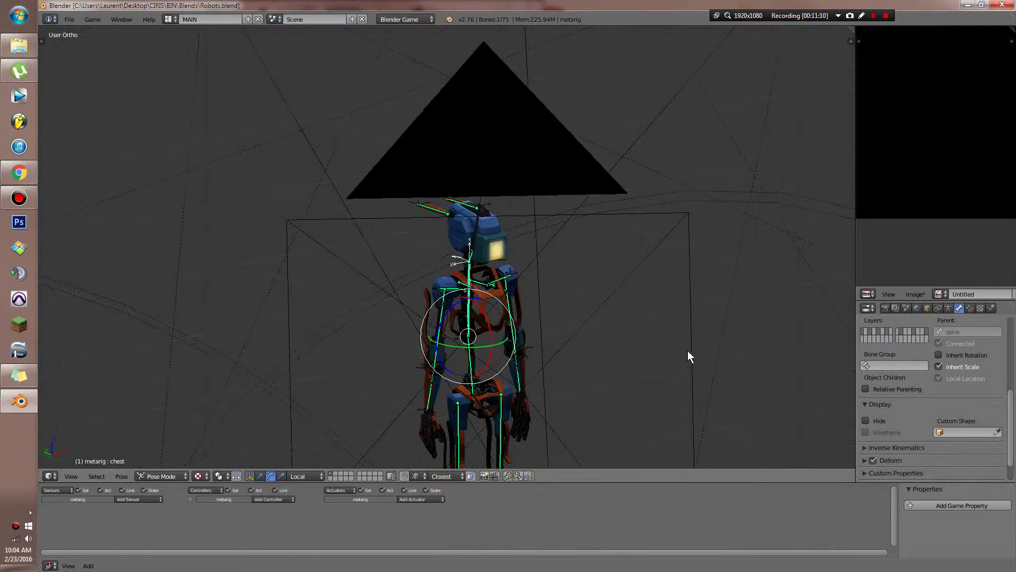
key(a)
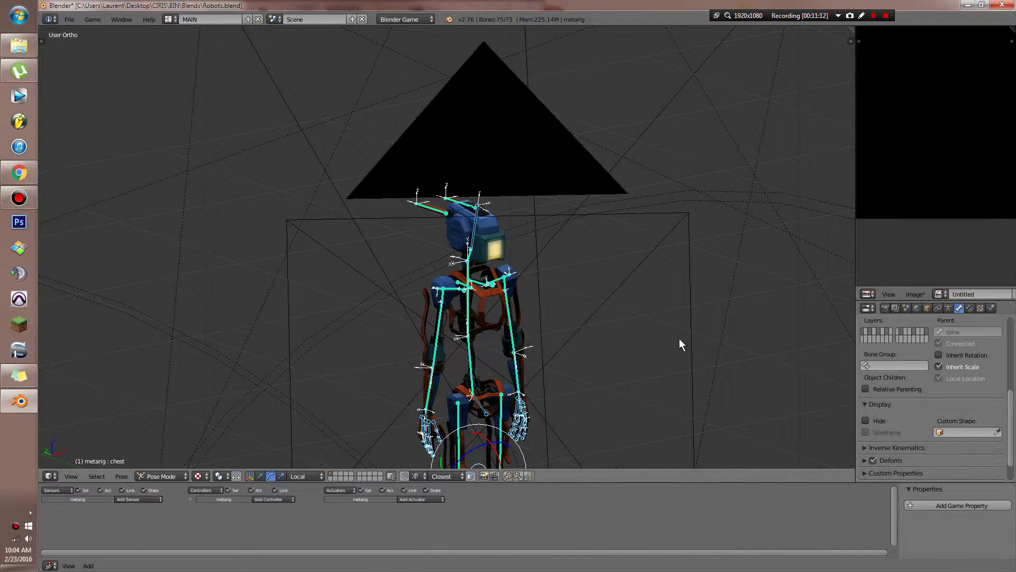
click(683, 351)
middle_drag(683, 351, 611, 281)
scroll(565, 289, up, 4)
click(970, 309)
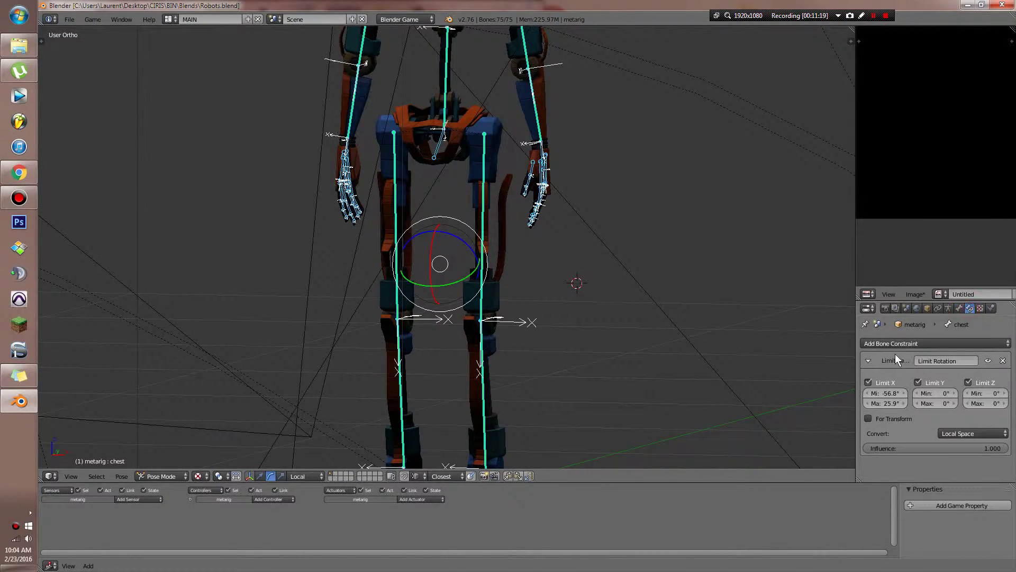
Step: Select the f_index.03.R bone at the right index fingertip in a close view of the hand
scroll(445, 265, up, 3)
middle_drag(468, 267, 449, 270)
scroll(449, 270, up, 1)
scroll(478, 311, up, 2)
shift+middle_drag(504, 248, 422, 310)
scroll(481, 300, up, 3)
shift+middle_drag(630, 303, 561, 302)
scroll(523, 302, down, 7)
shift+middle_drag(455, 297, 733, 314)
scroll(583, 306, up, 3)
scroll(524, 319, up, 4)
middle_drag(579, 304, 757, 132)
middle_drag(513, 288, 509, 351)
scroll(509, 351, up, 2)
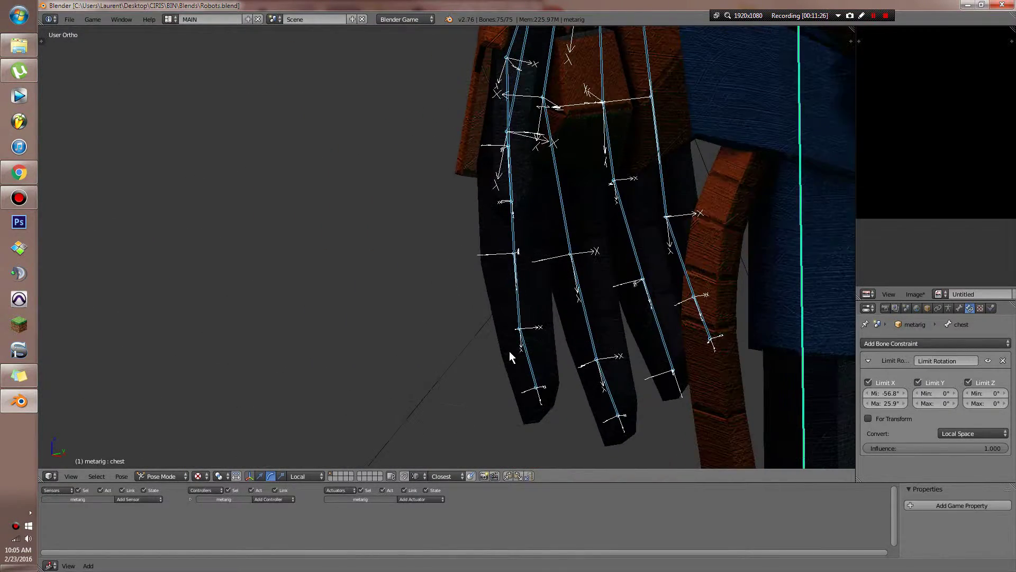
right_click(539, 354)
scroll(539, 353, down, 3)
right_click(496, 314)
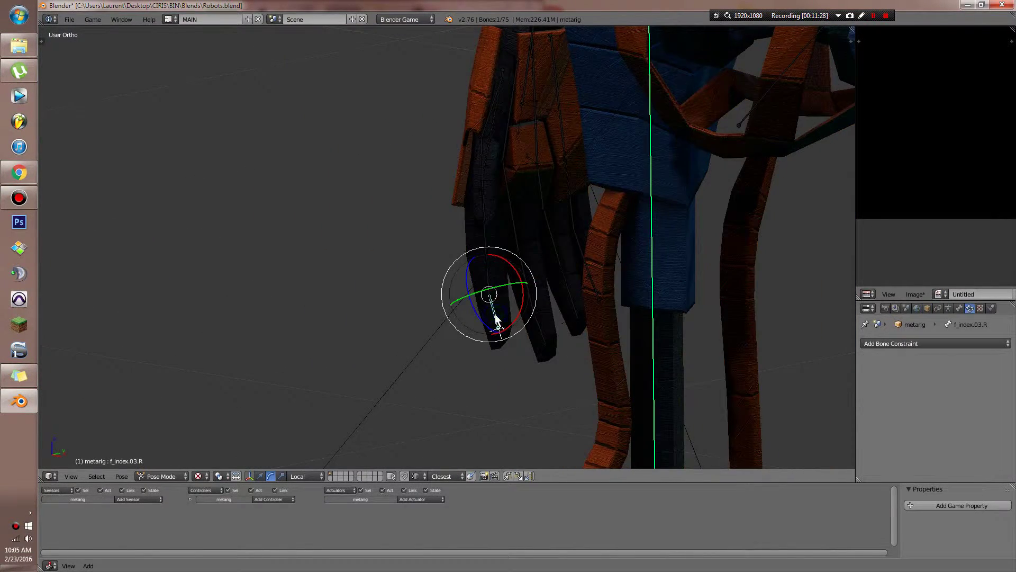
middle_drag(495, 314, 566, 311)
shift+middle_drag(447, 312, 624, 338)
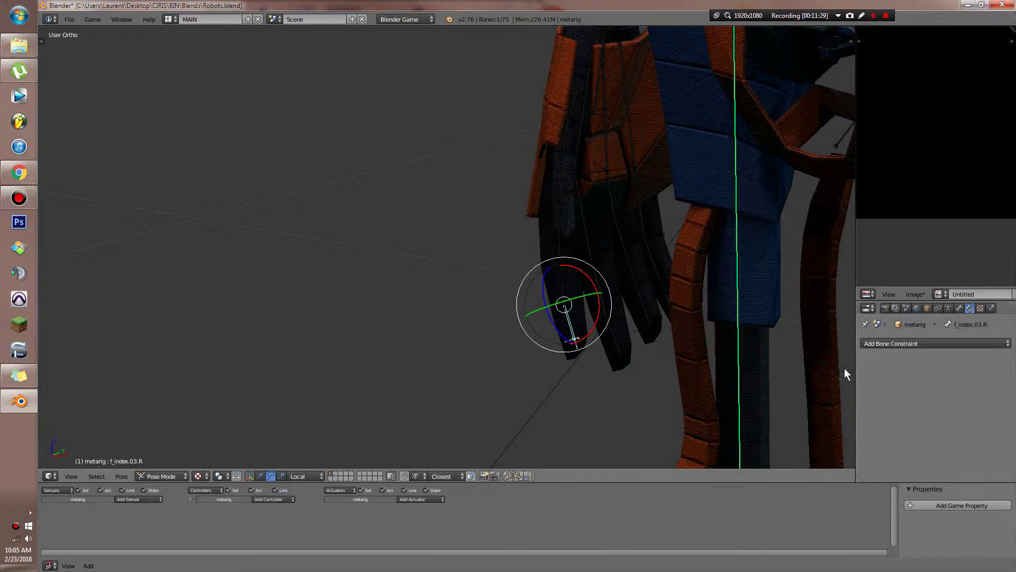
Step: Test-rotate the f_index.02.R bone to check how the index finger bends
click(910, 343)
key(r)
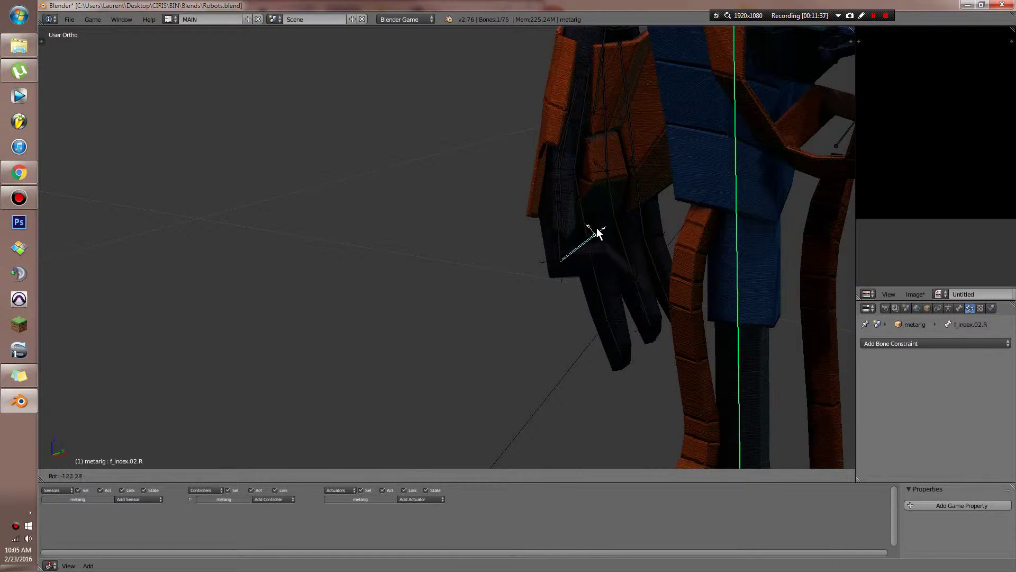
right_click(592, 321)
Step: Show the right hand from another side in plain solid shading
scroll(591, 320, down, 3)
mouse_move(591, 321)
middle_down()
mouse_move(639, 341)
mouse_move(509, 282)
mouse_move(615, 307)
mouse_move(475, 355)
mouse_move(497, 307)
mouse_move(517, 315)
mouse_move(456, 329)
middle_up()
scroll(503, 312, up, 3)
key(z)
key(z)
right_click(351, 334)
key(r)
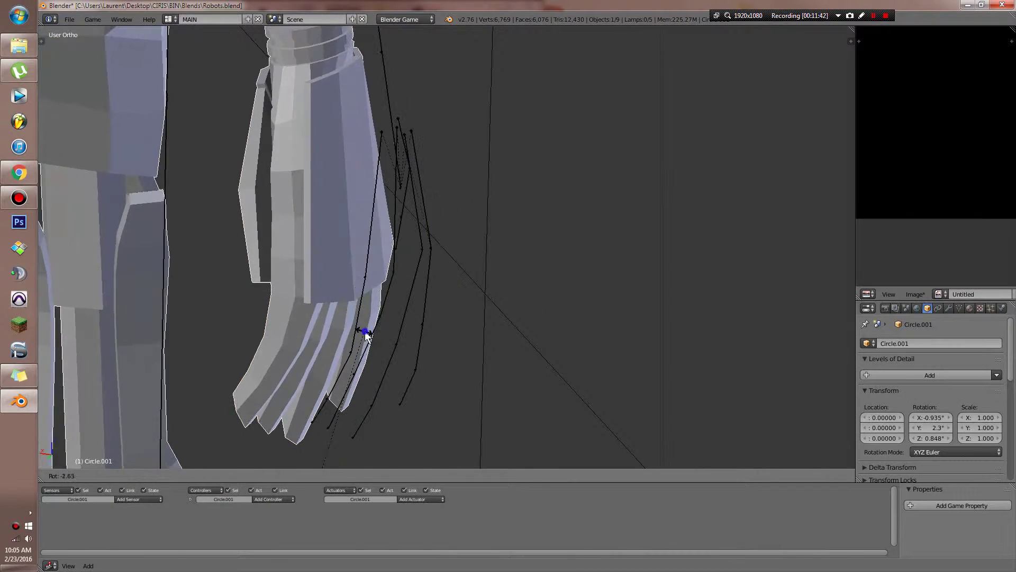
right_click(366, 334)
Step: Test-rotate the f_pinky.01.R and f_ring.02.R finger bones
right_click(354, 327)
key(r)
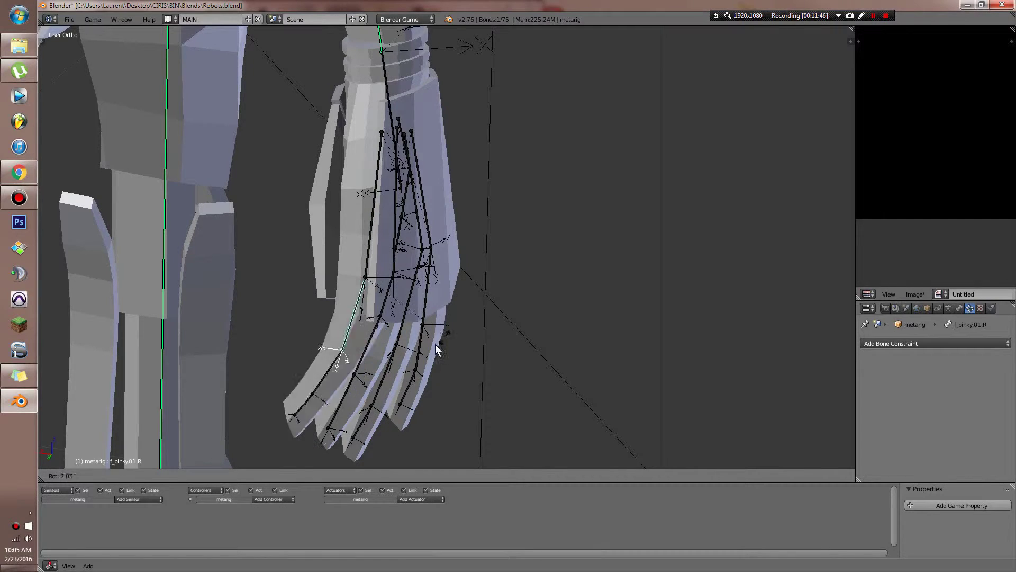
right_click(390, 369)
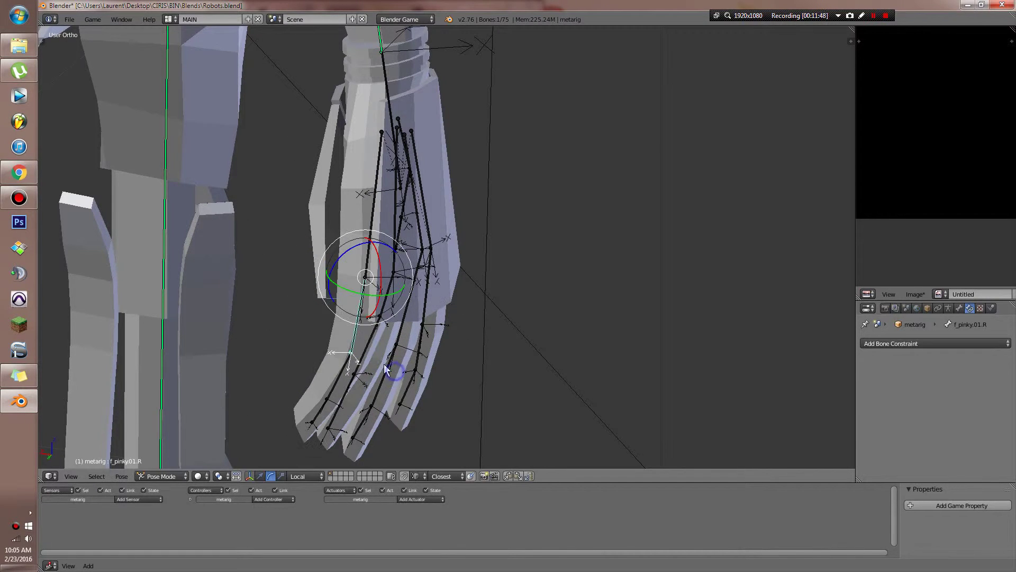
right_click(370, 337)
right_click(373, 336)
key(r)
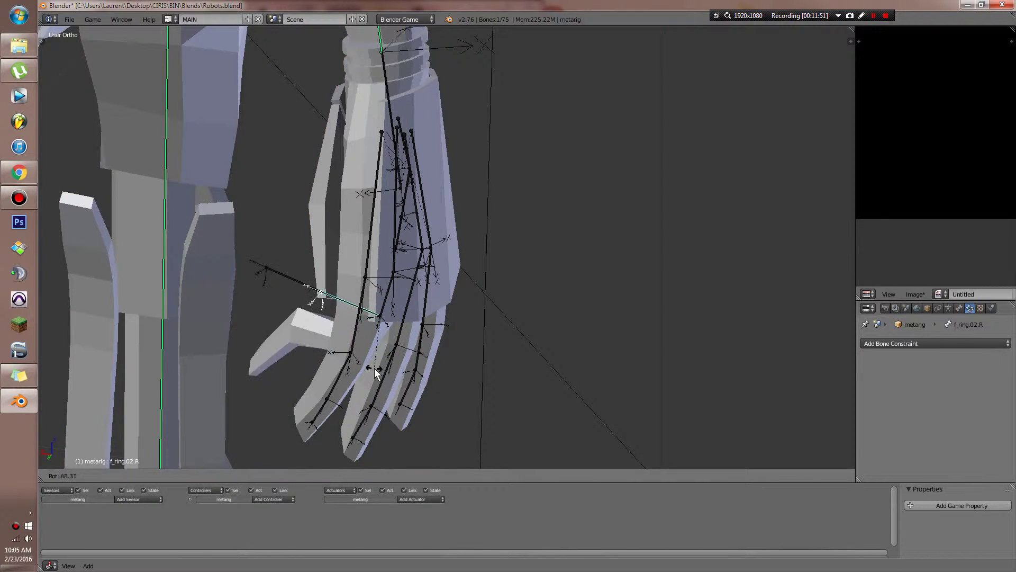
right_click(340, 347)
Step: Select the f_index.03.R bone and test-rotate the fingertip freely and in the view plane
middle_drag(349, 363, 532, 410)
key(ctrl+Tab)
right_click(337, 304)
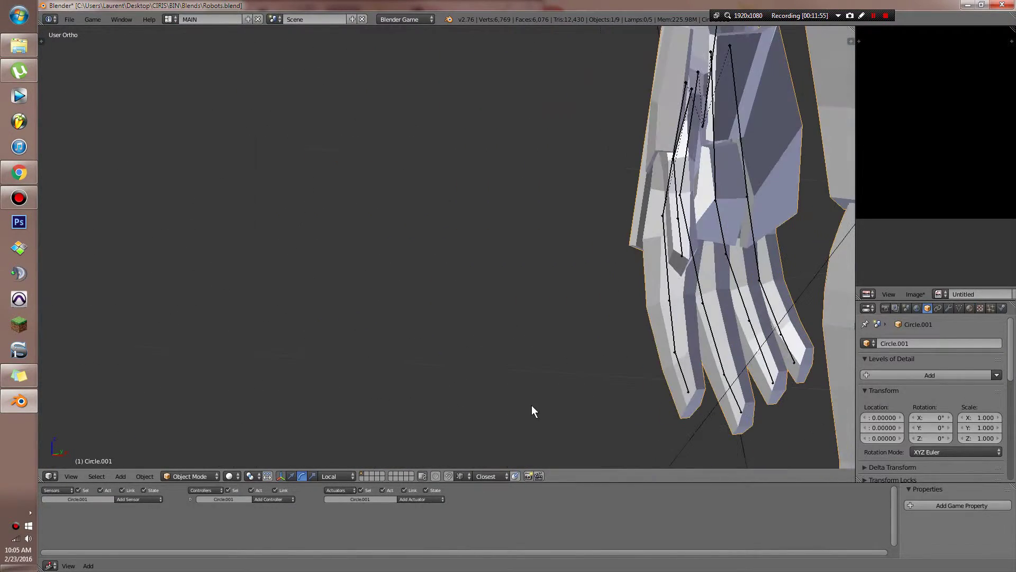
right_click(678, 363)
key(r)
key(r)
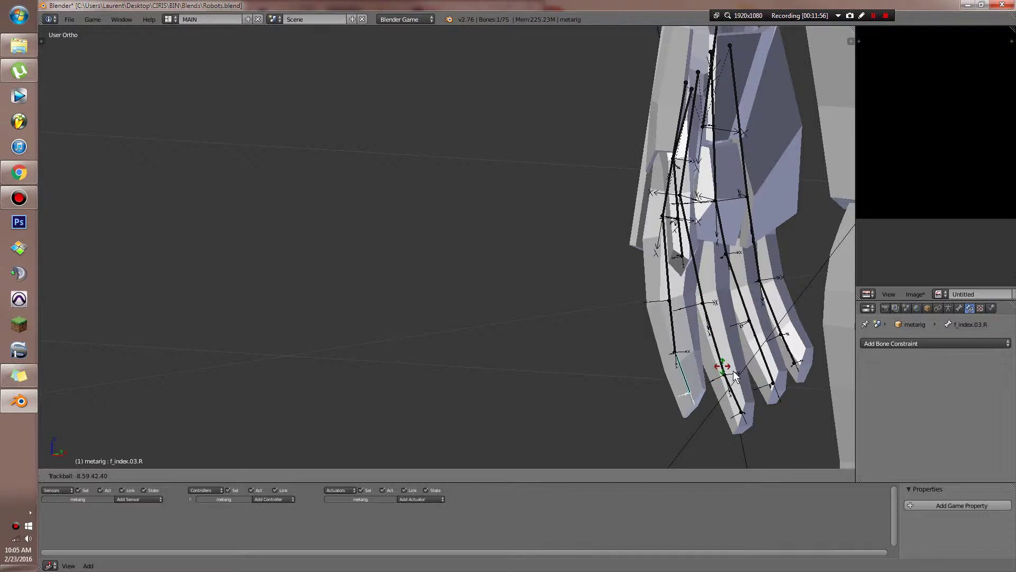
right_click(603, 306)
middle_drag(603, 306, 655, 326)
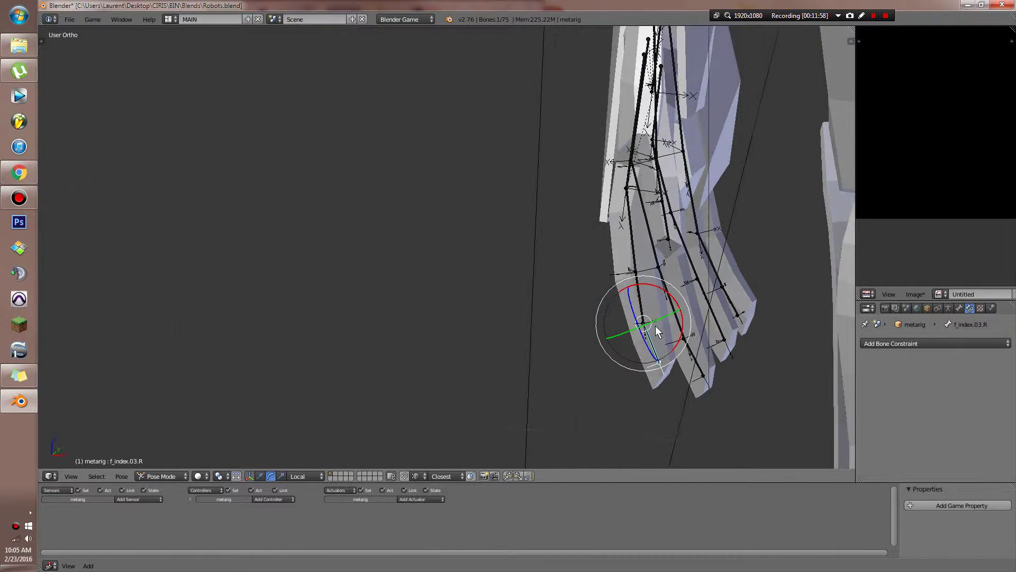
key(r)
click(651, 292)
Step: Add a Copy Rotation constraint to the f_index.03.R bone with the viewport back in textured shading
right_click(645, 308)
click(937, 343)
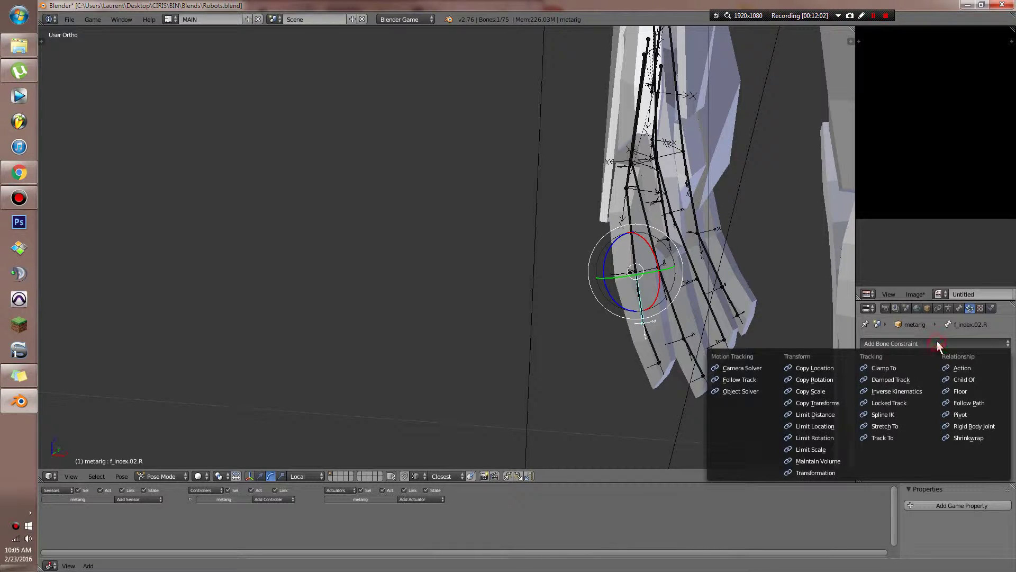
right_click(653, 351)
key(alt+z)
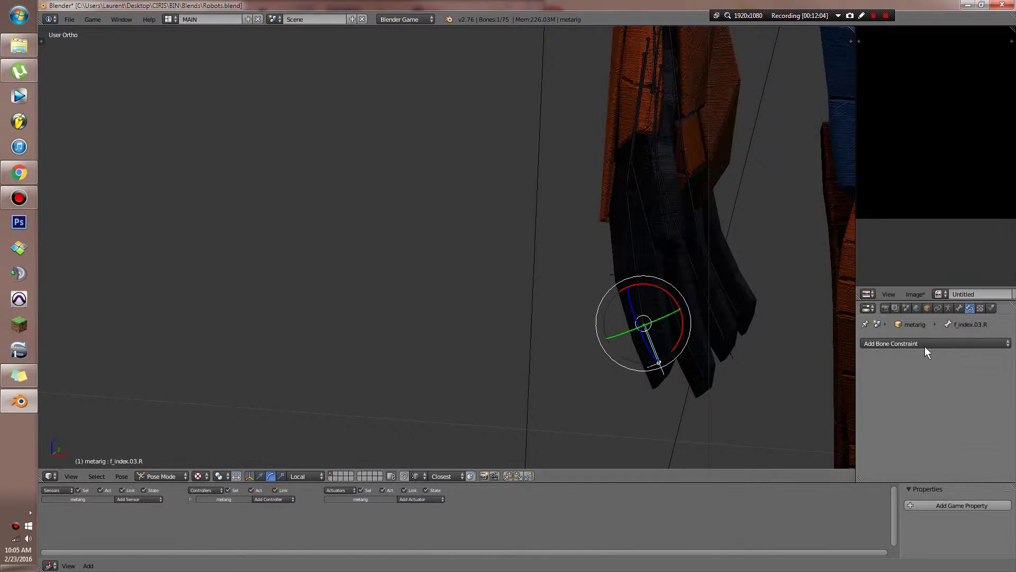
click(963, 343)
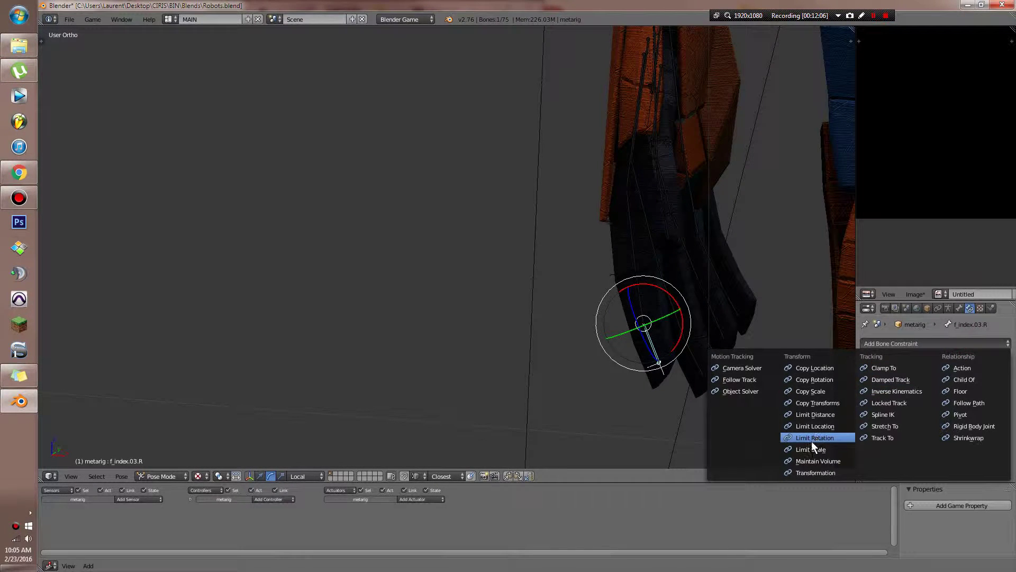
click(818, 380)
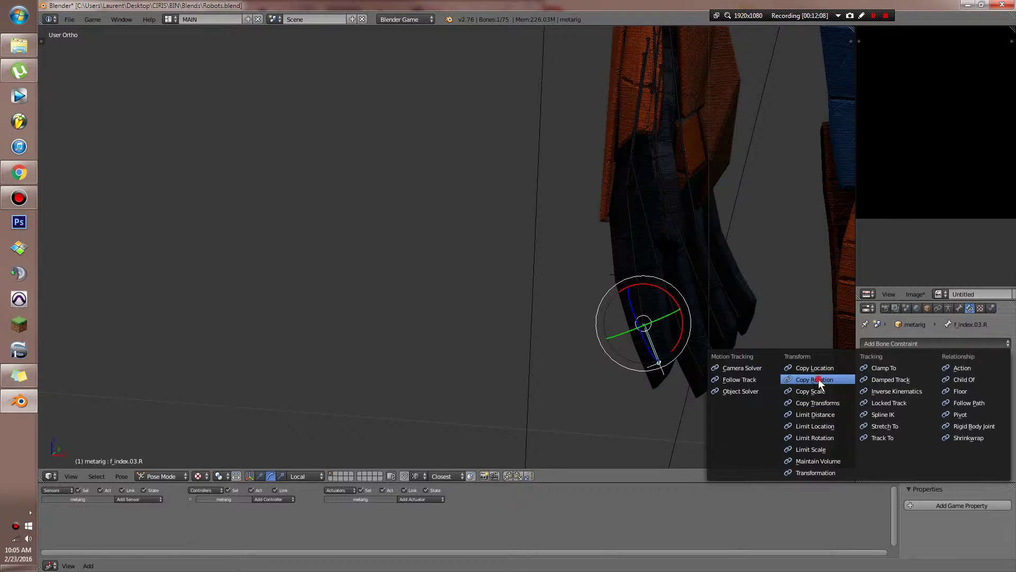
Step: Target the f_index.03.R Copy Rotation constraint at the metarig's f_index.02.R bone
click(926, 379)
click(905, 436)
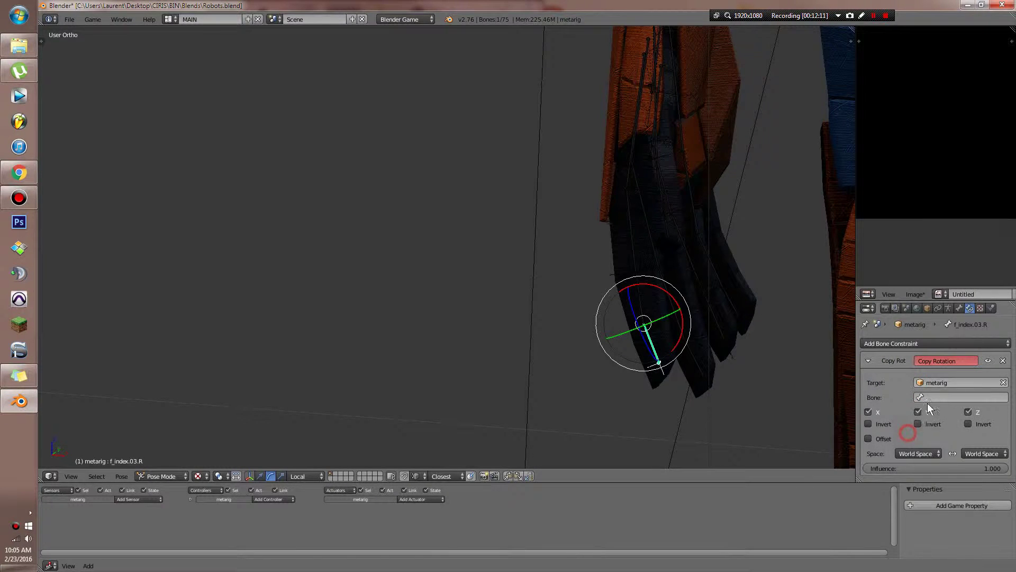
click(929, 398)
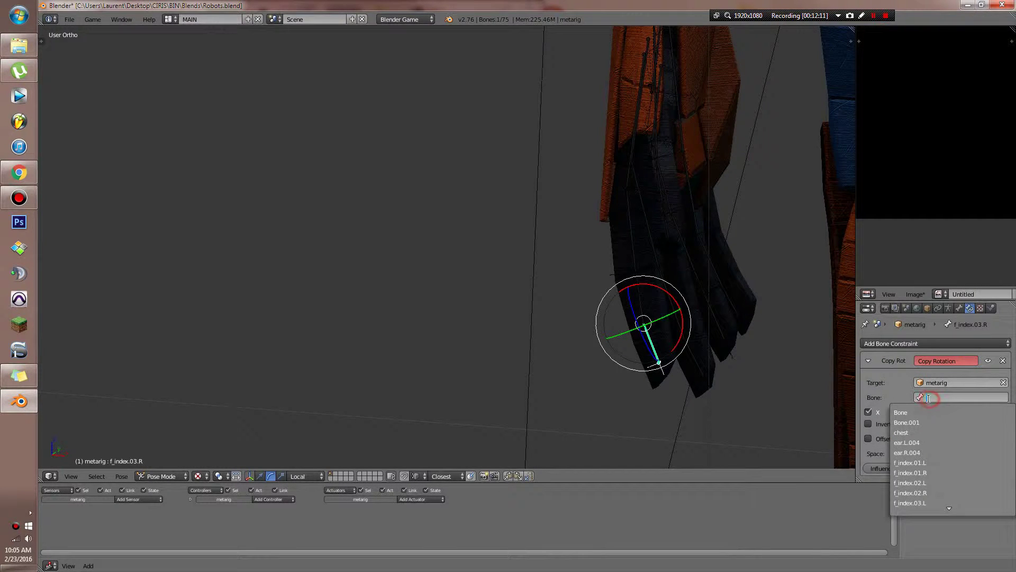
click(936, 493)
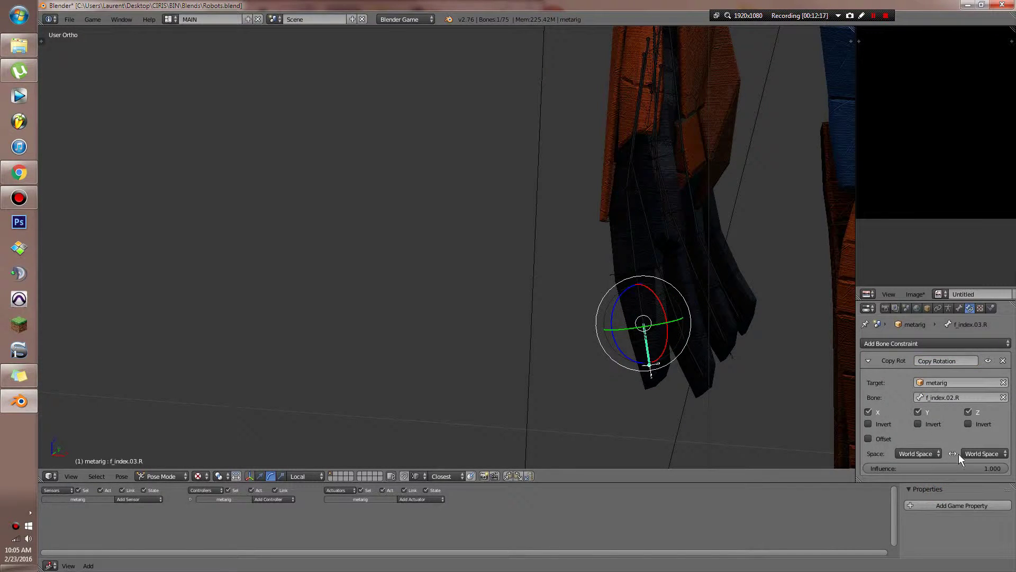
Step: Set both the target space and the owner space of the Copy Rotation constraint to Local Space
click(933, 452)
click(910, 402)
click(973, 453)
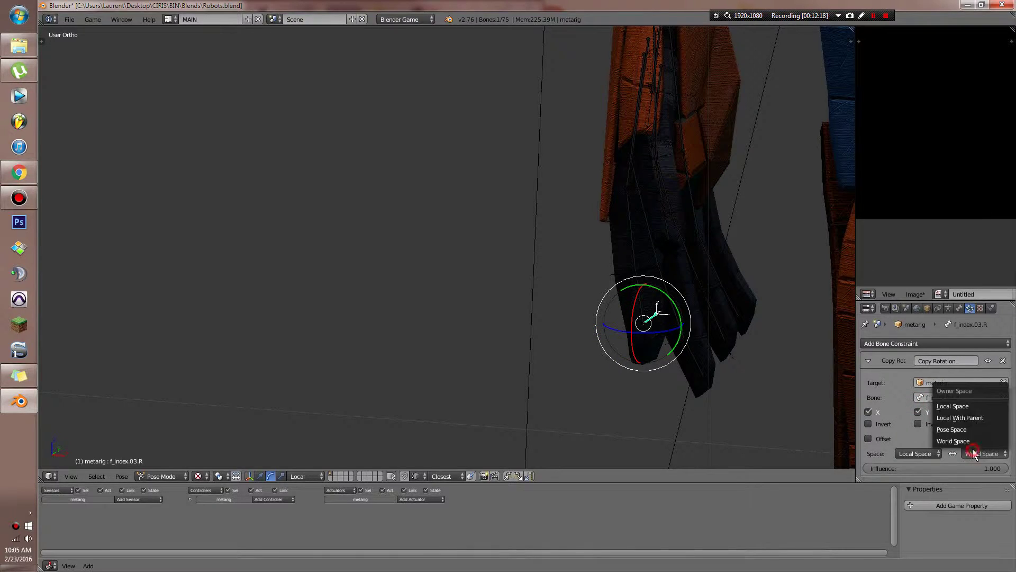
click(952, 406)
Step: Test-rotate the f_index.02.R bone freely, about X and about Y to try the copied fingertip rotation
right_click(662, 314)
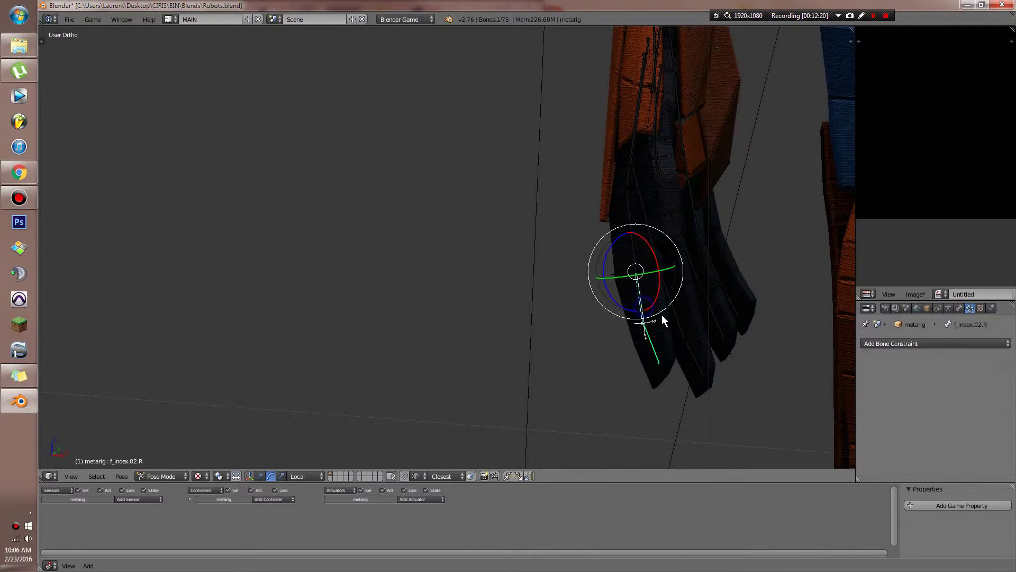
key(r)
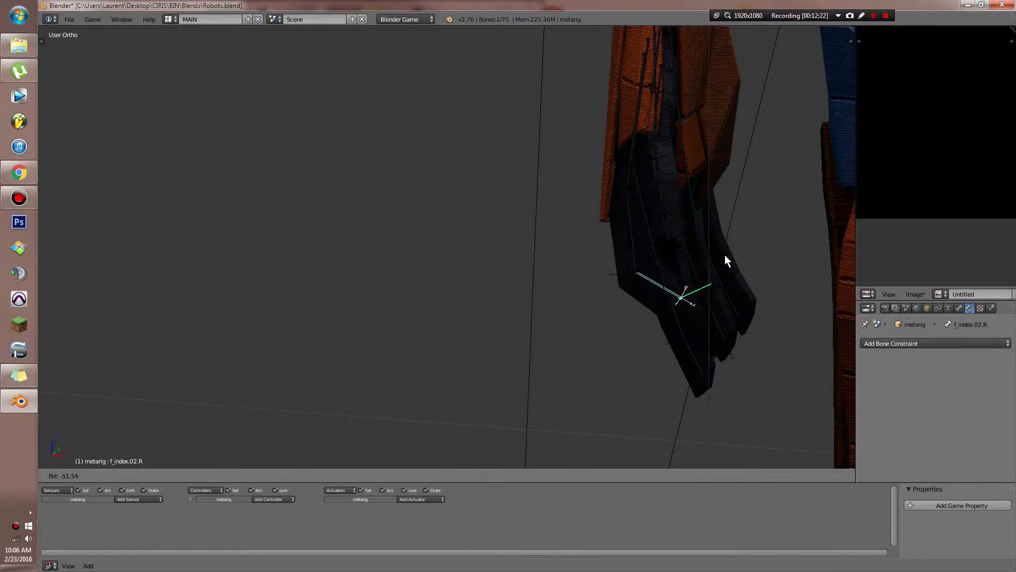
right_click(725, 321)
middle_drag(725, 324, 762, 346)
key(r)
key(x)
right_click(734, 236)
key(r)
key(y)
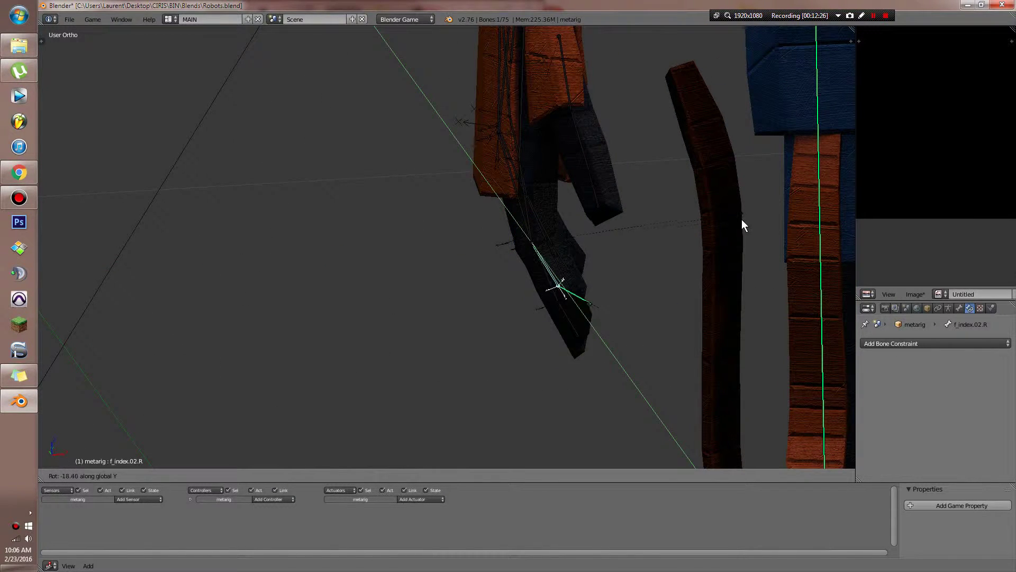
click(705, 228)
mouse_move(706, 227)
middle_down()
mouse_move(633, 245)
mouse_move(632, 232)
mouse_move(687, 214)
mouse_move(758, 206)
mouse_move(700, 224)
middle_up()
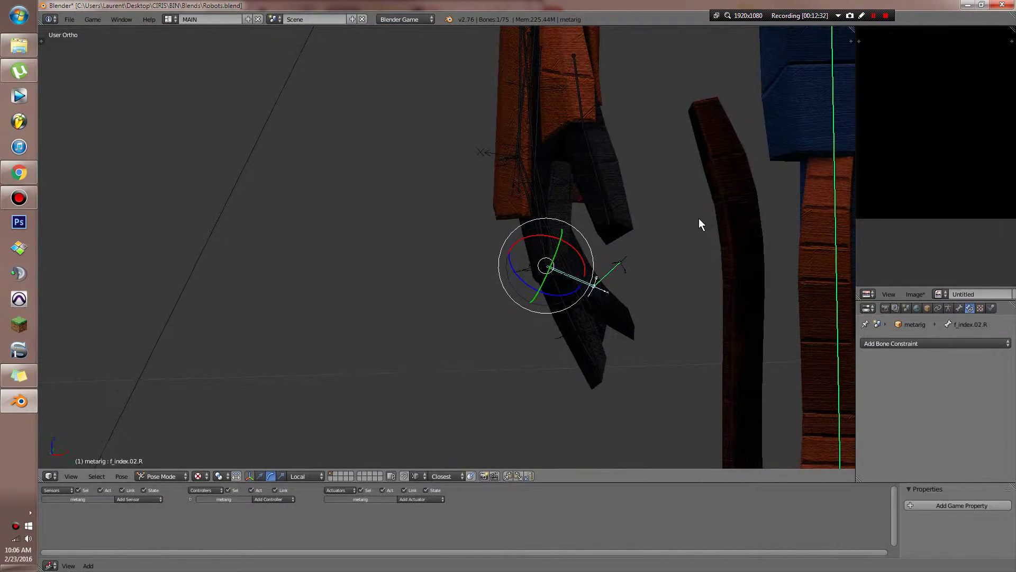
Step: Select the f_index.03.R bone and show the right hand in solid shading from another side
right_click(615, 269)
key(z)
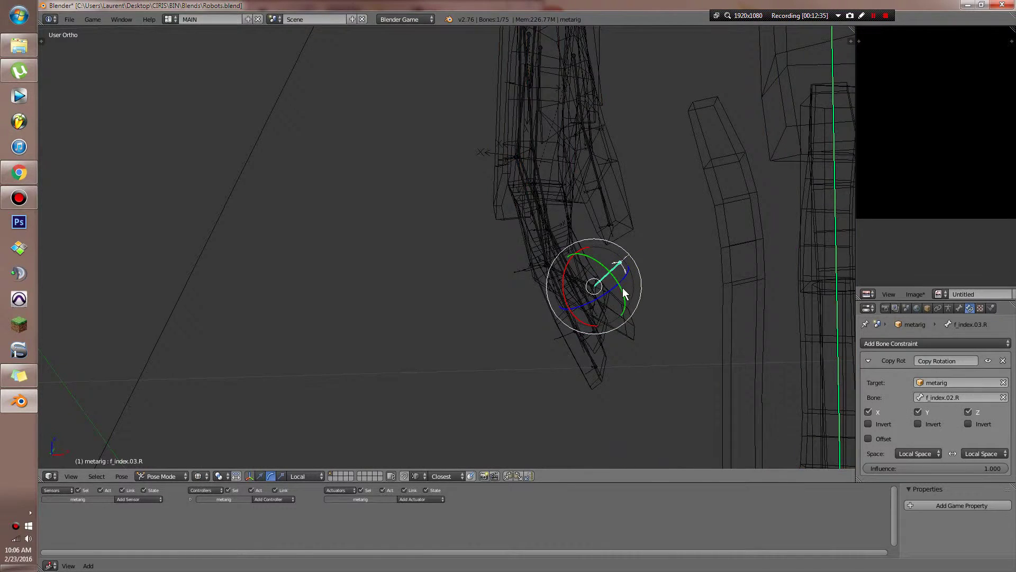
middle_drag(624, 290, 573, 300)
key(z)
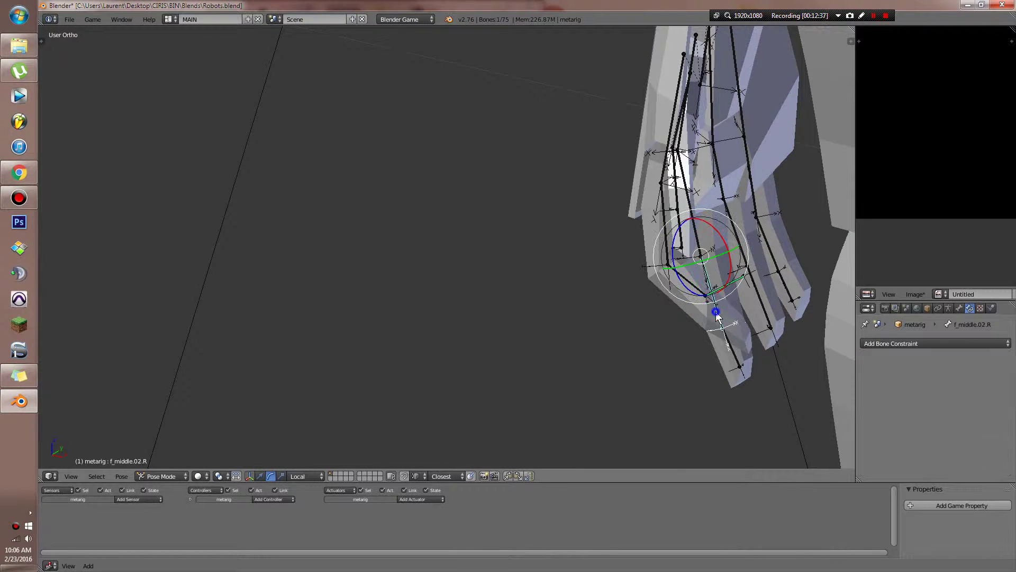
Step: Reselect the f_index.02.R bone and test-rotate it freely in solid shading
right_click(681, 286)
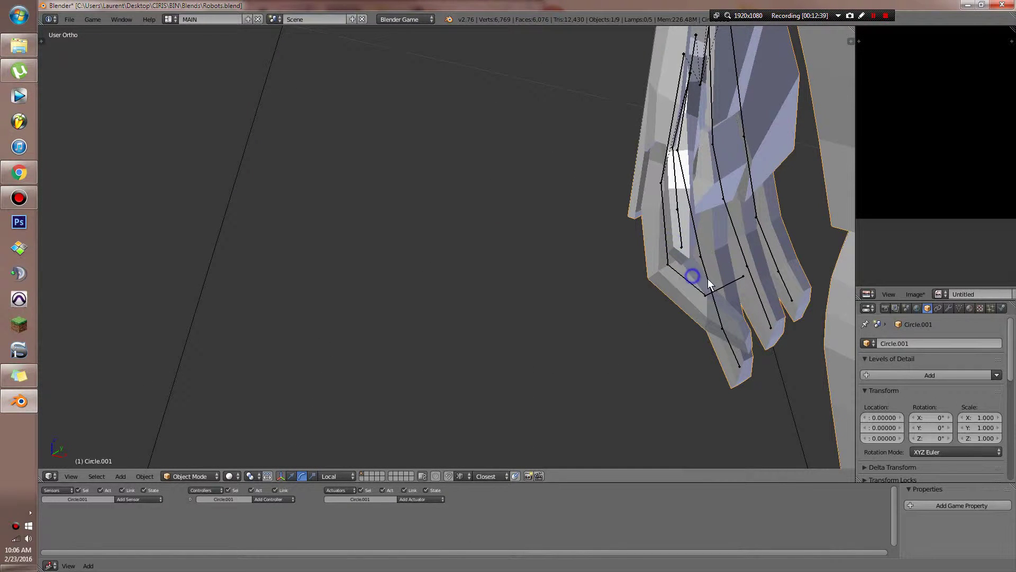
right_click(687, 291)
right_click(683, 278)
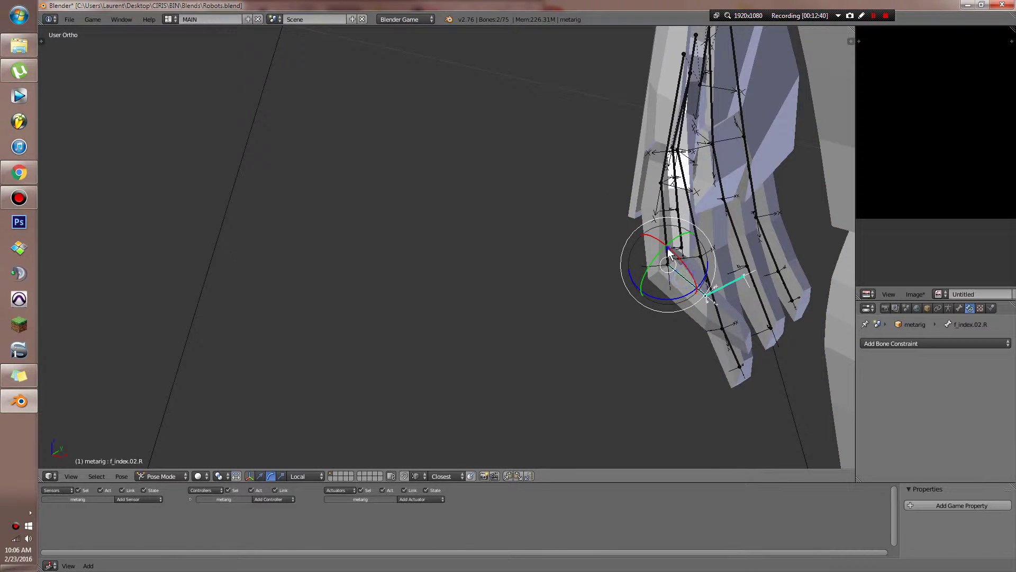
right_click(666, 245)
right_click(675, 269)
key(r)
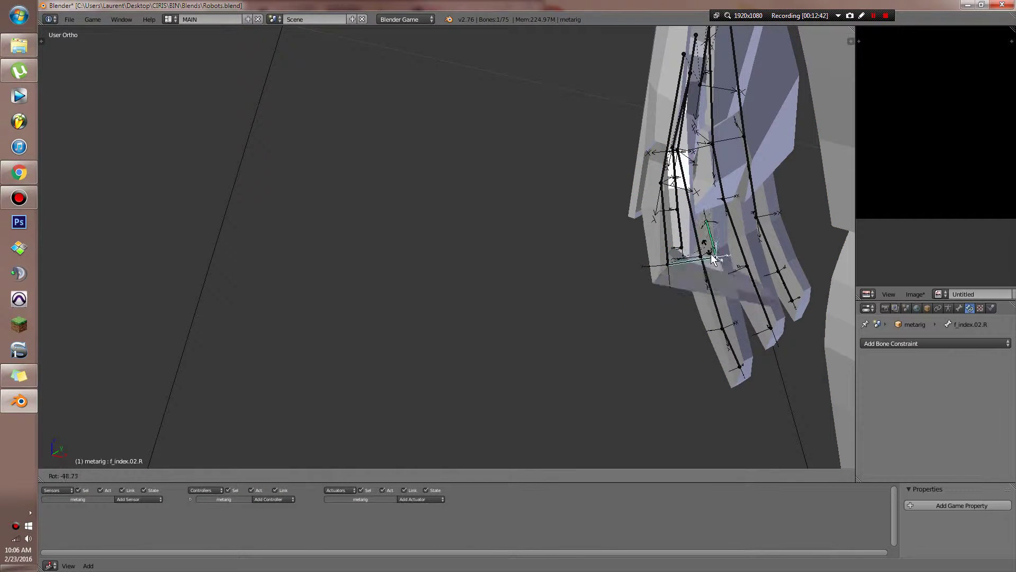
right_click(666, 324)
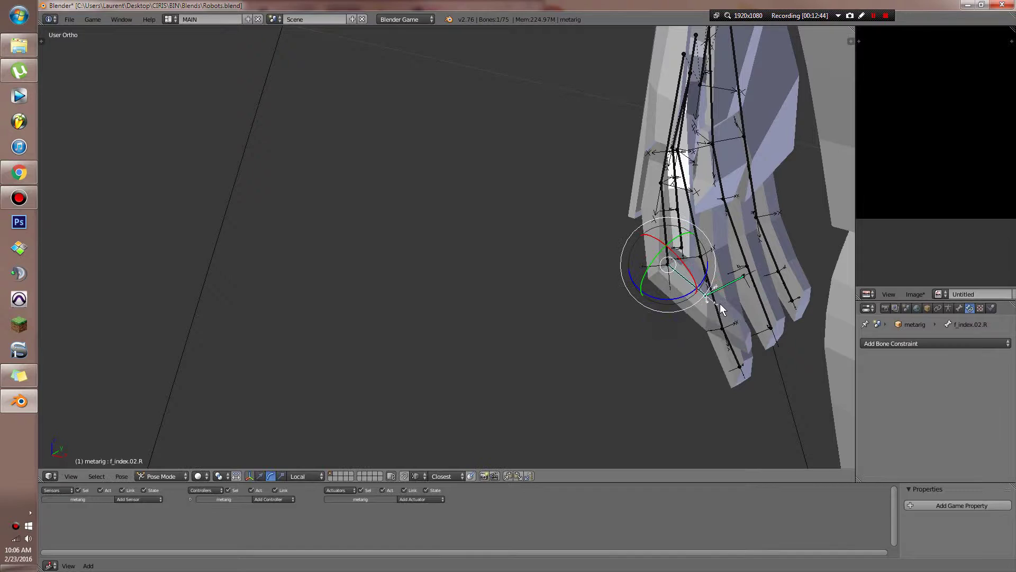
Step: Remove the Copy Rotation constraint from the f_index.03.R bone and clear the rotation of all bones
right_click(720, 305)
click(1001, 363)
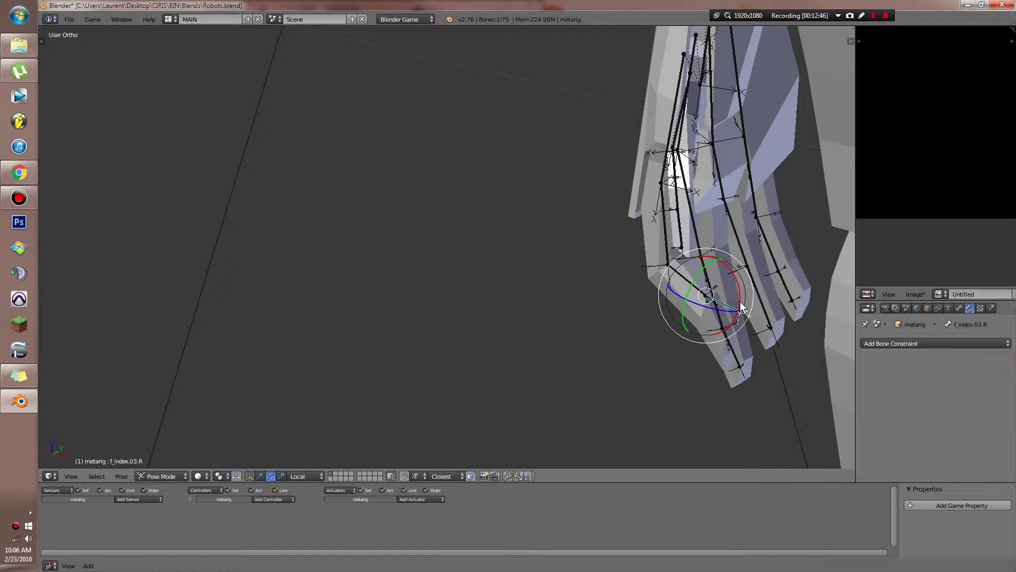
key(a)
key(alt+r)
Step: Save over Robots.blend and switch the viewport back to textured shading with the whole robot in view
key(ctrl+s)
click(737, 286)
scroll(738, 282, down, 7)
key(ctrl+s)
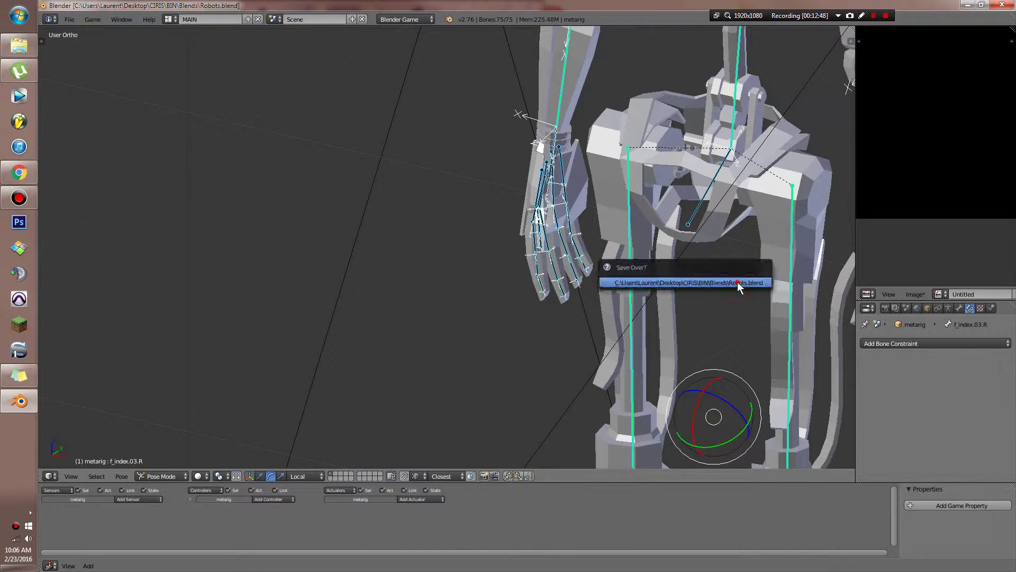
click(738, 282)
key(alt+z)
scroll(738, 286, down, 4)
key(ctrl+s)
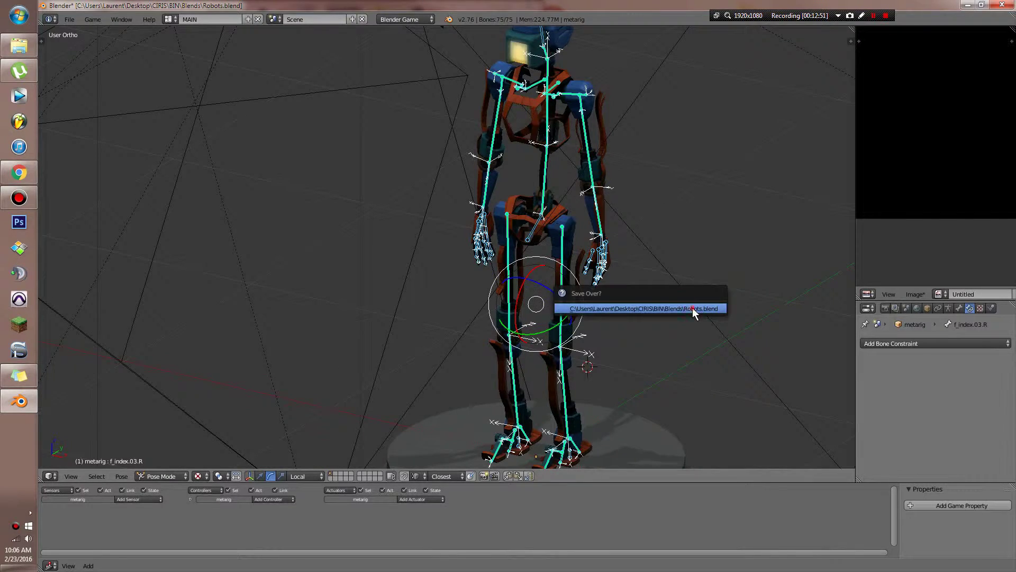
click(692, 311)
Step: Select the Bone.001 bone at the robot's right foot and test-move it
scroll(623, 354, up, 5)
middle_drag(657, 258, 661, 315)
key(Tab)
scroll(662, 319, down, 4)
key(Tab)
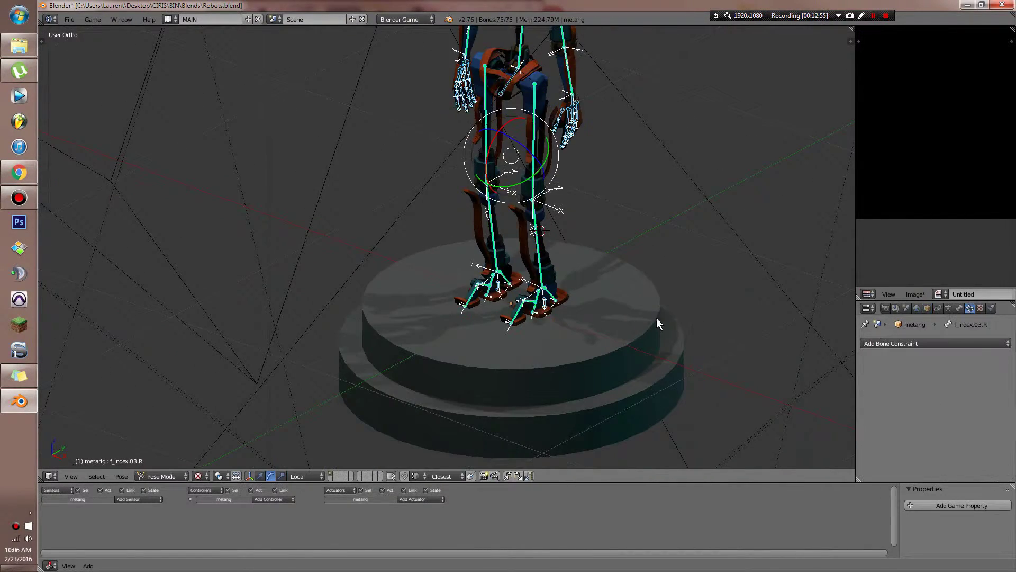
scroll(656, 318, up, 3)
right_click(557, 332)
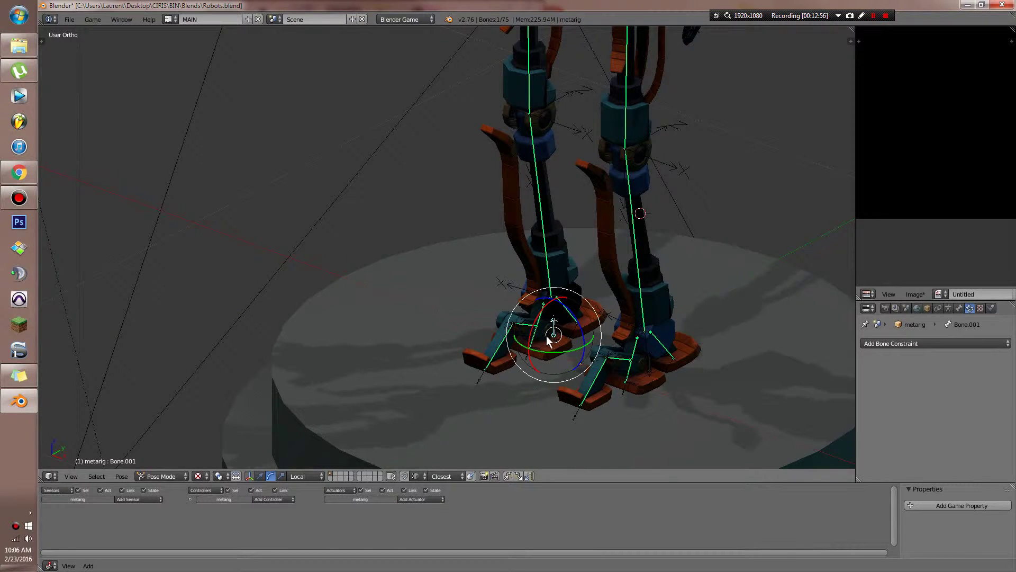
key(g)
click(565, 336)
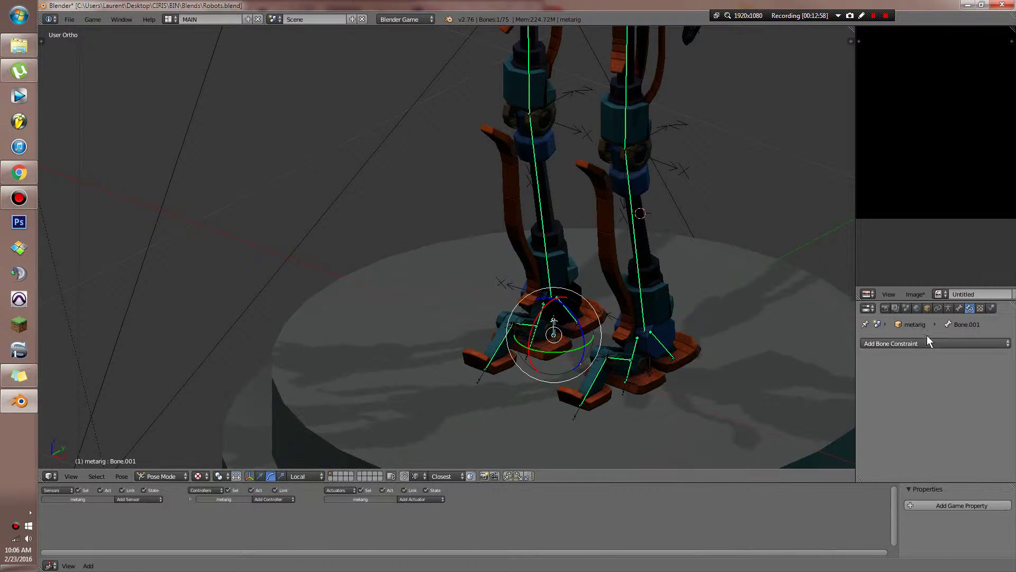
Step: Rename the Bone.001 bone at the right foot to LegIK.R
click(960, 308)
scroll(942, 361, up, 5)
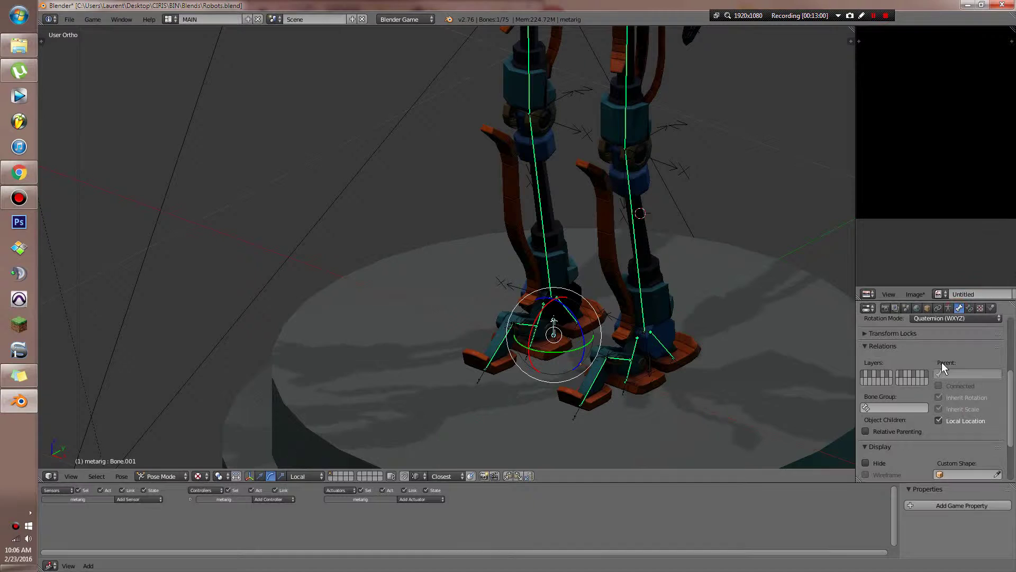
click(923, 344)
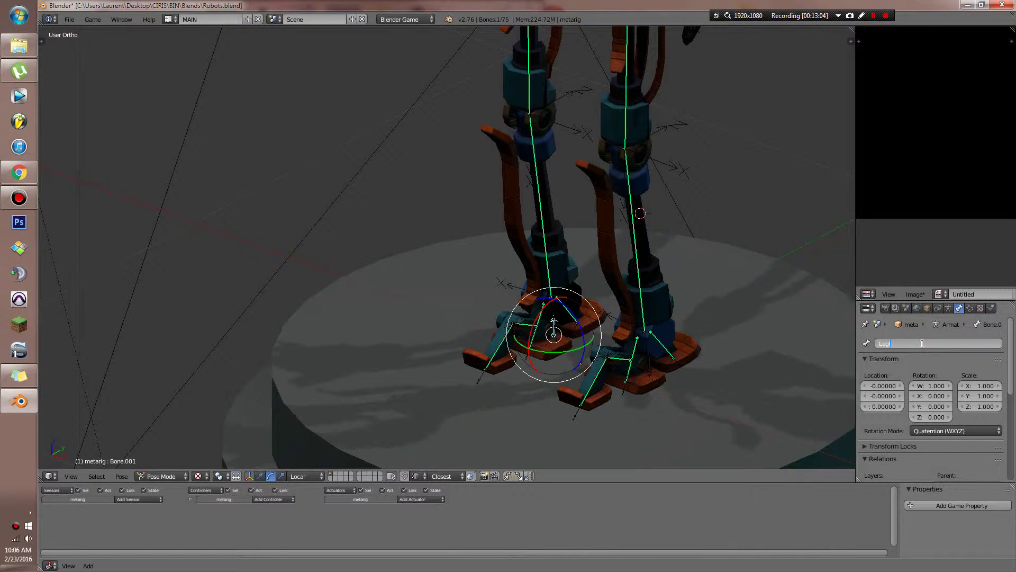
Step: Rename the matching bone at the left foot to LegIK.L
right_click(650, 365)
click(916, 344)
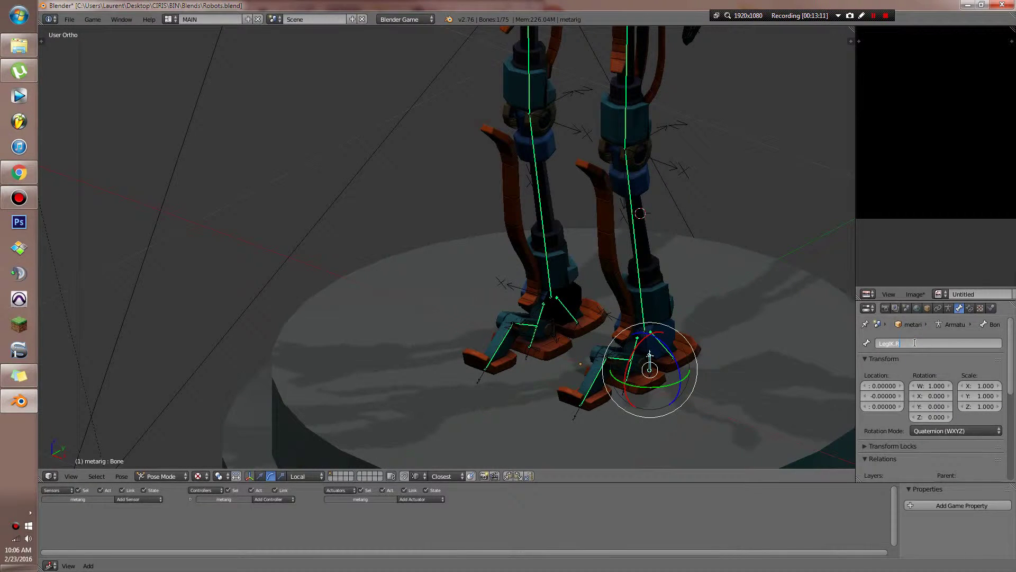
click(907, 364)
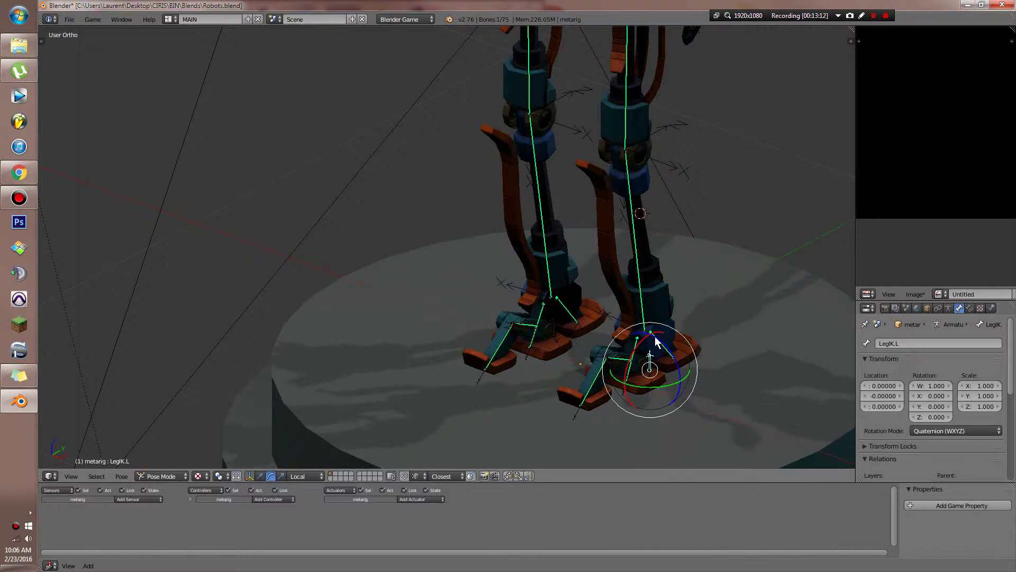
Step: Save over Robots.blend with the renamed leg bones
key(ctrl+s)
click(654, 336)
scroll(668, 337, down, 2)
middle_drag(668, 337, 651, 410)
key(ctrl+s)
click(678, 357)
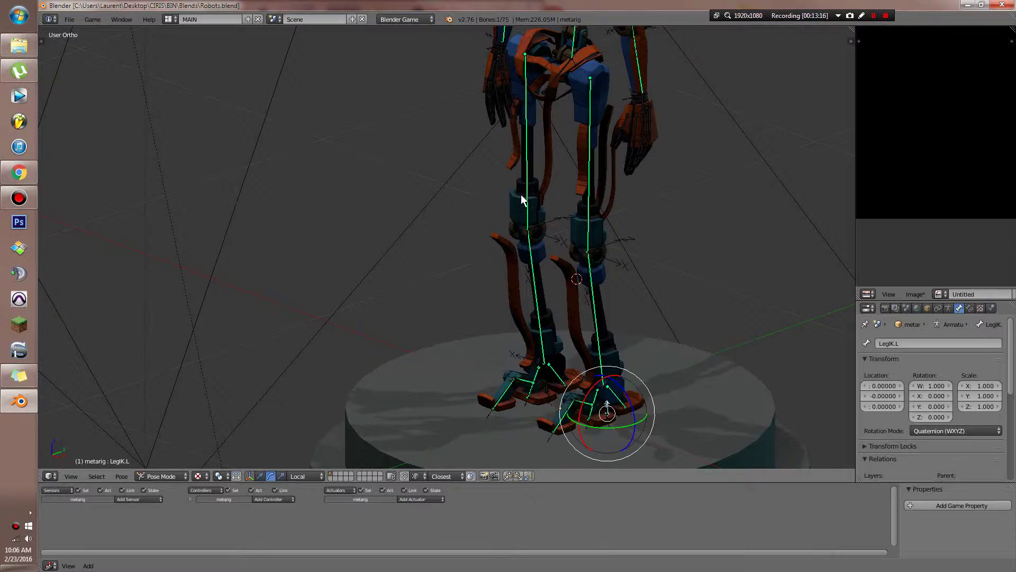
Step: Select the thigh.R bone and test-rotate the right leg
middle_drag(552, 343, 560, 304)
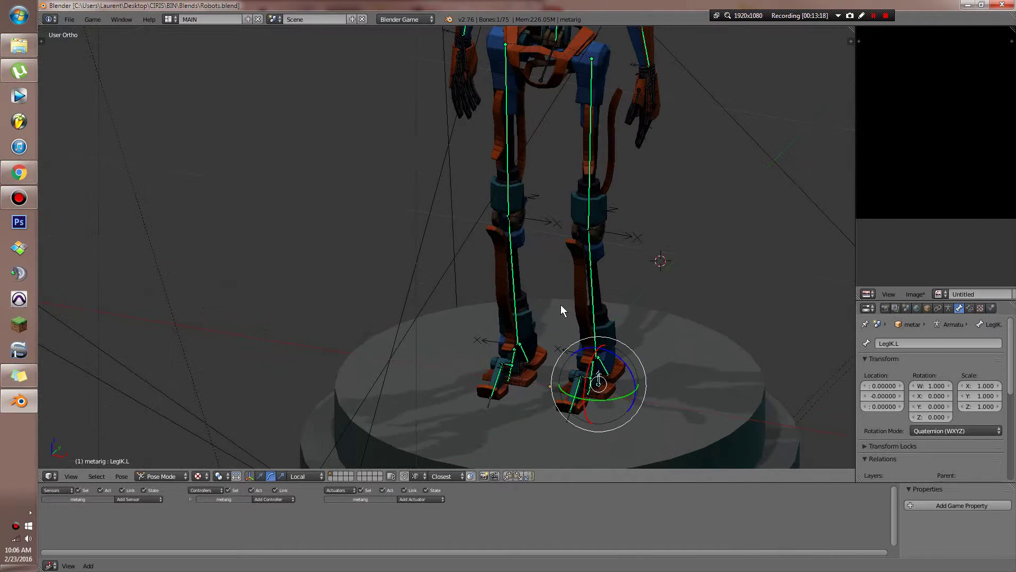
right_click(513, 172)
middle_drag(530, 184, 597, 360)
key(r)
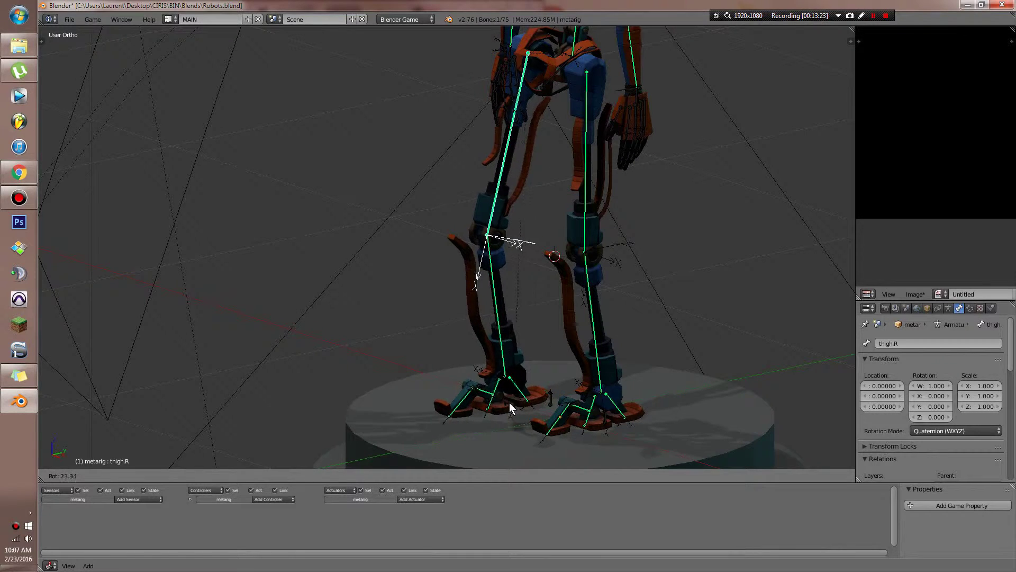
right_click(550, 388)
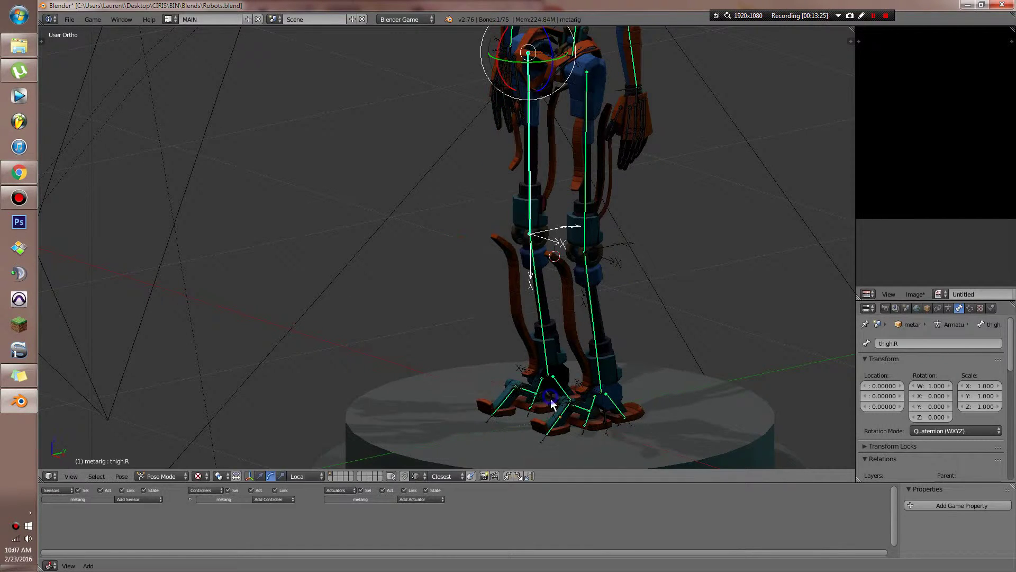
Step: Add an Inverse Kinematics constraint to the thigh.R bone
right_click(546, 403)
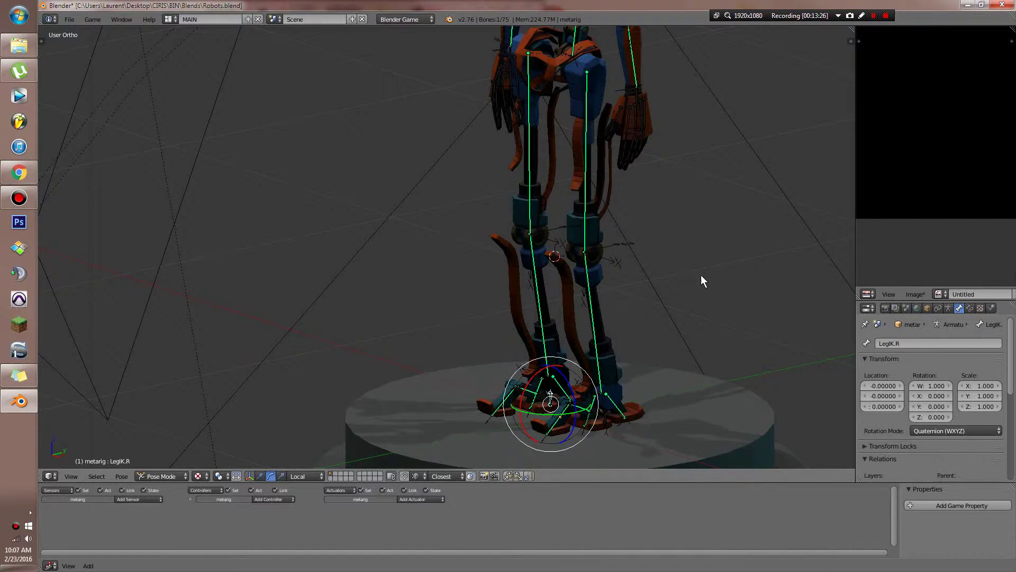
right_click(526, 213)
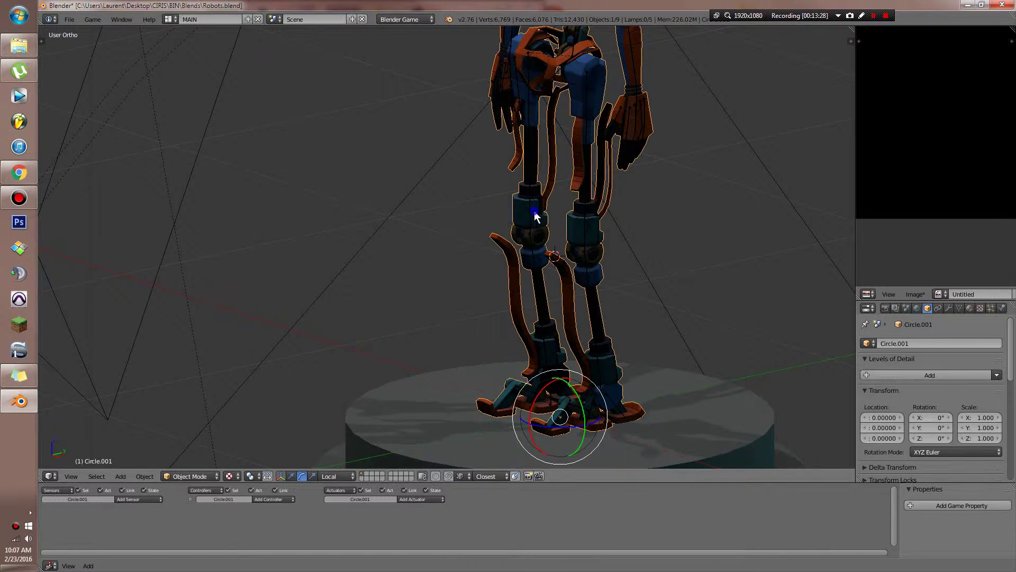
right_click(533, 214)
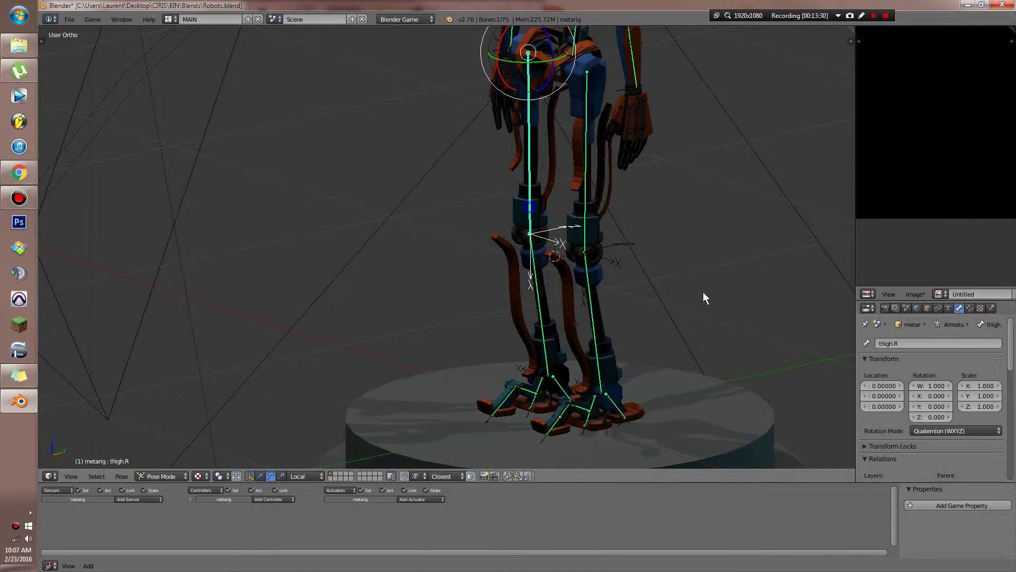
click(959, 309)
click(970, 308)
click(940, 343)
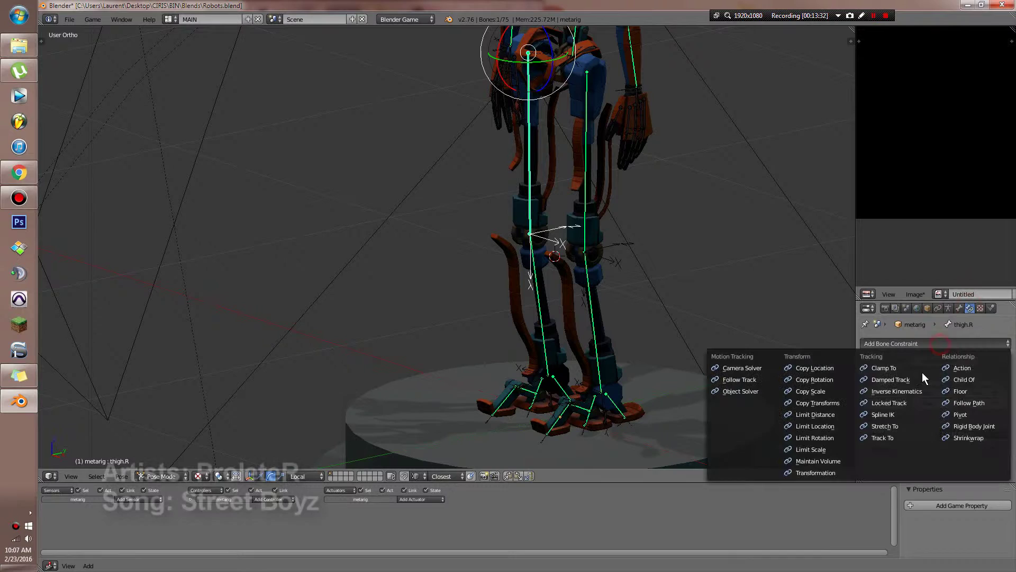
click(896, 388)
Step: Collapse the Limit Rotation constraint and target the IK constraint at the metarig's LegIK.R bone
click(870, 361)
click(944, 402)
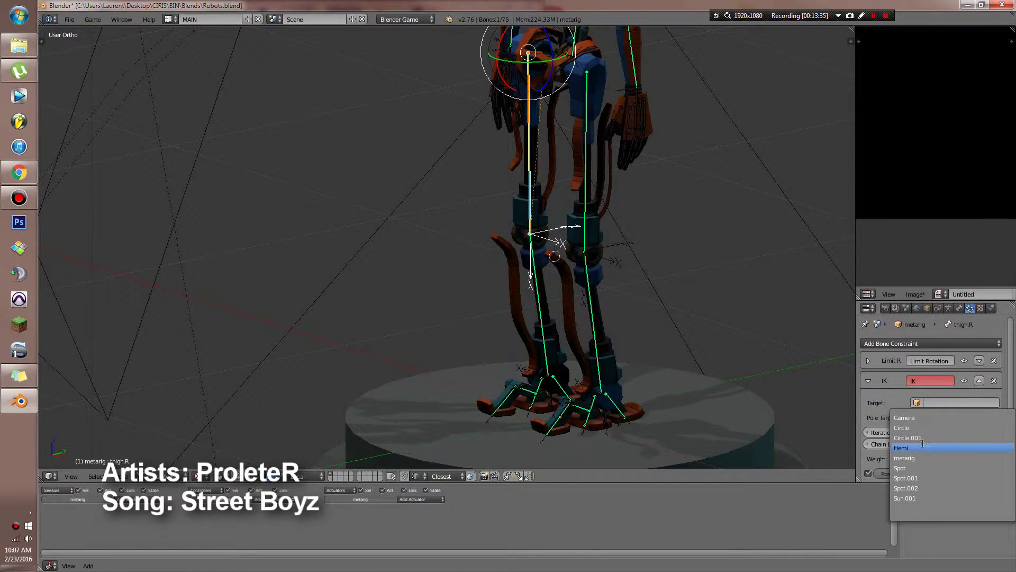
click(905, 458)
click(926, 416)
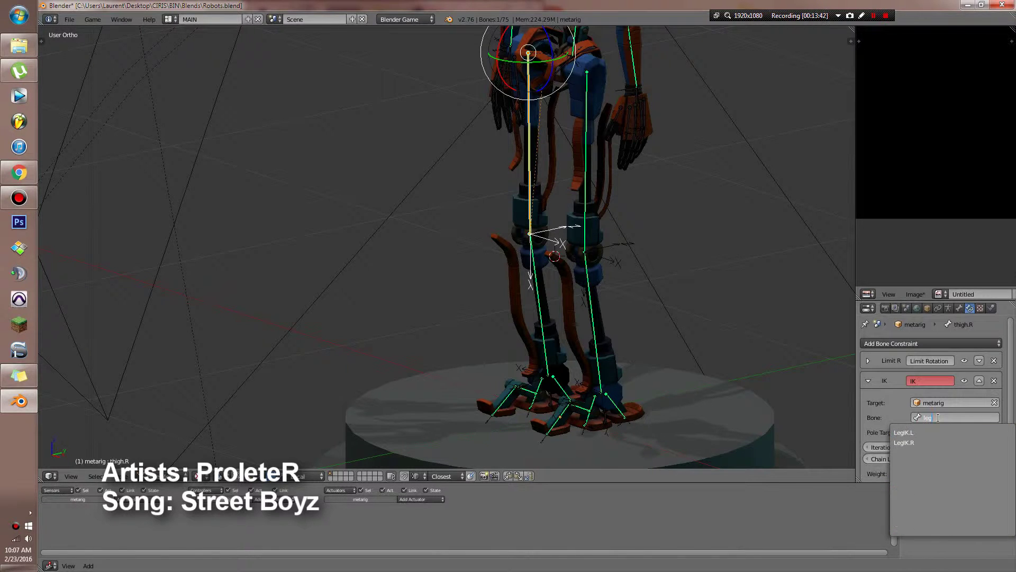
click(914, 442)
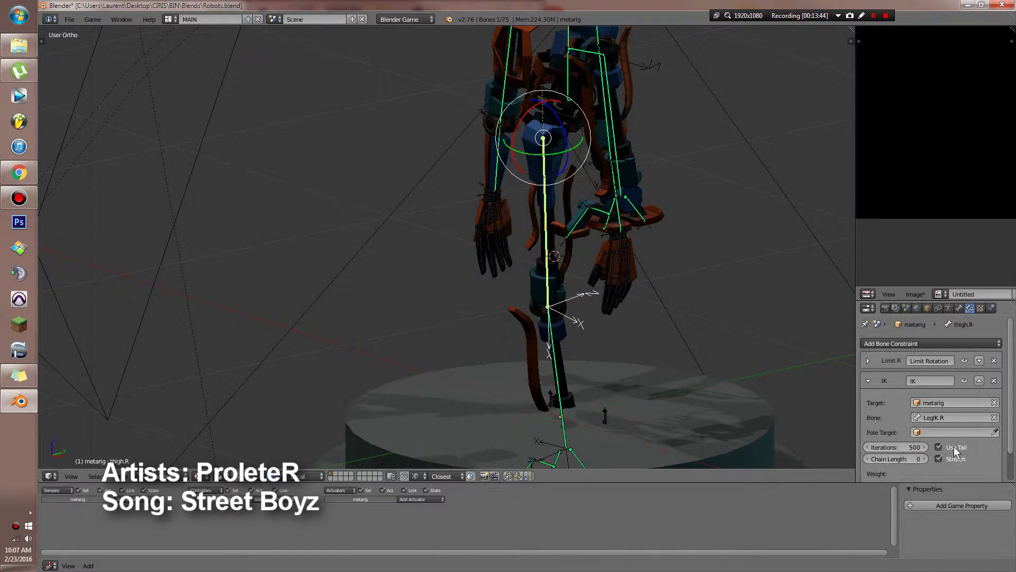
Step: Set the thigh.R IK constraint's Chain Length to 1 and save over the existing blend file
click(923, 459)
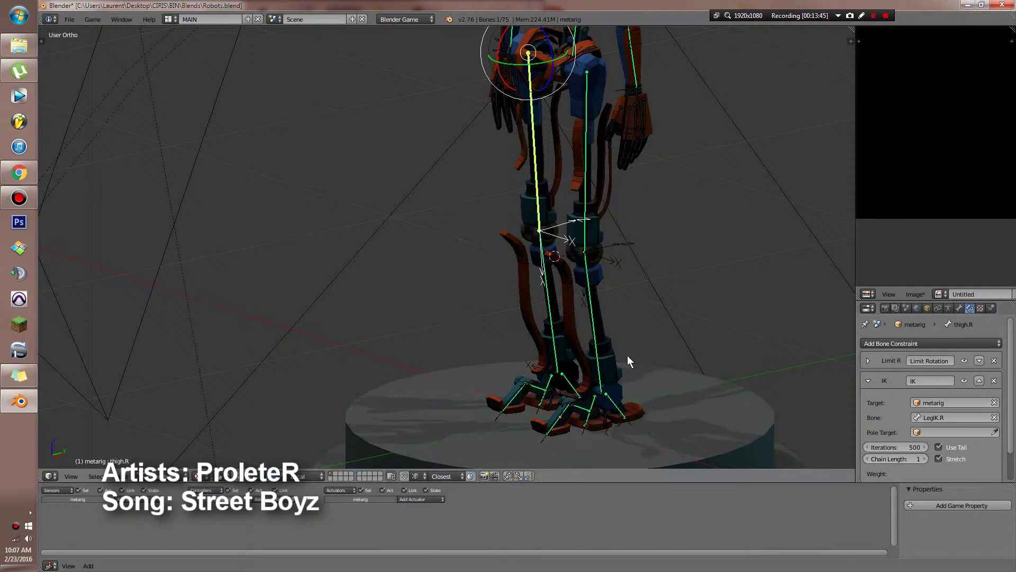
key(ctrl+s)
click(625, 354)
Step: Try enabling the Rotation weight on the thigh.R IK constraint, and switch it back off
scroll(919, 458, down, 2)
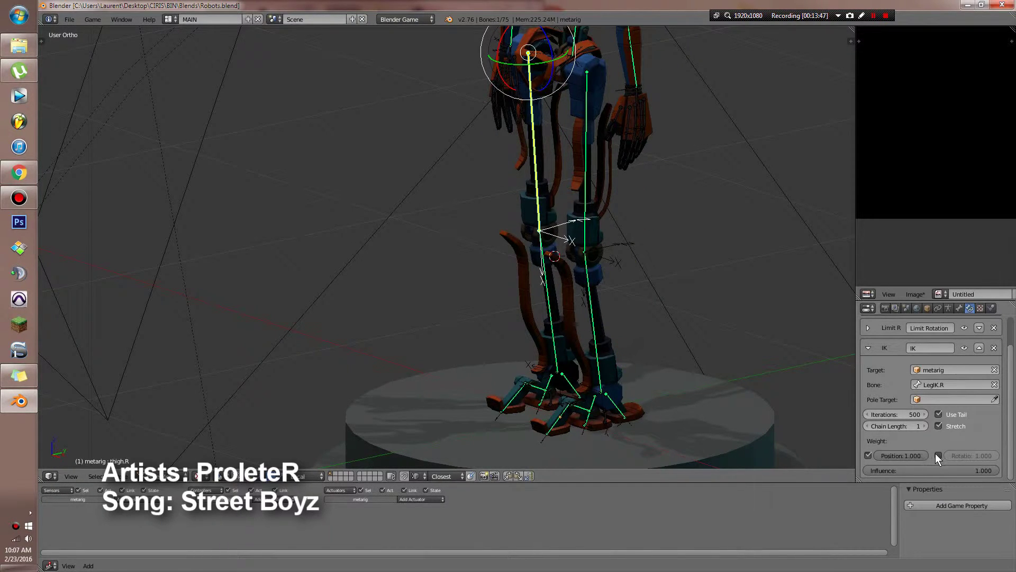
click(936, 454)
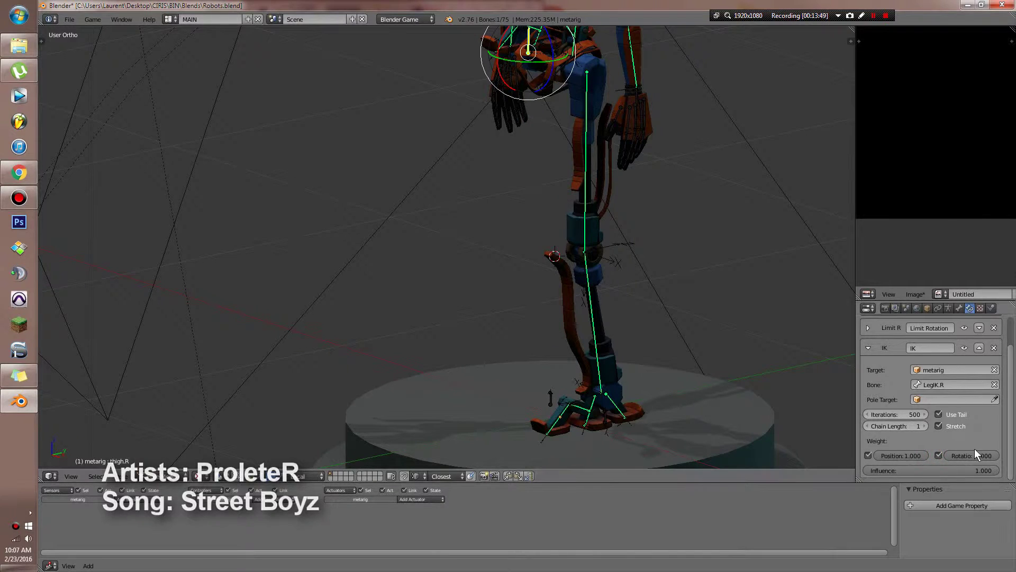
click(939, 454)
Step: Select the LegIK.R bone at the right foot and test-move it to check the leg's IK response
right_click(552, 402)
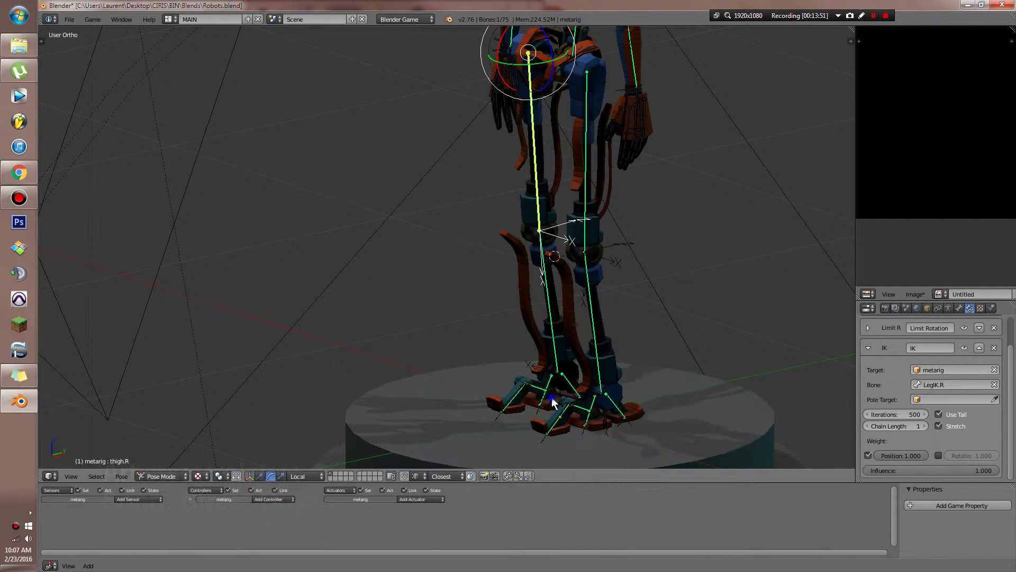
key(g)
click(517, 398)
middle_drag(516, 398, 657, 408)
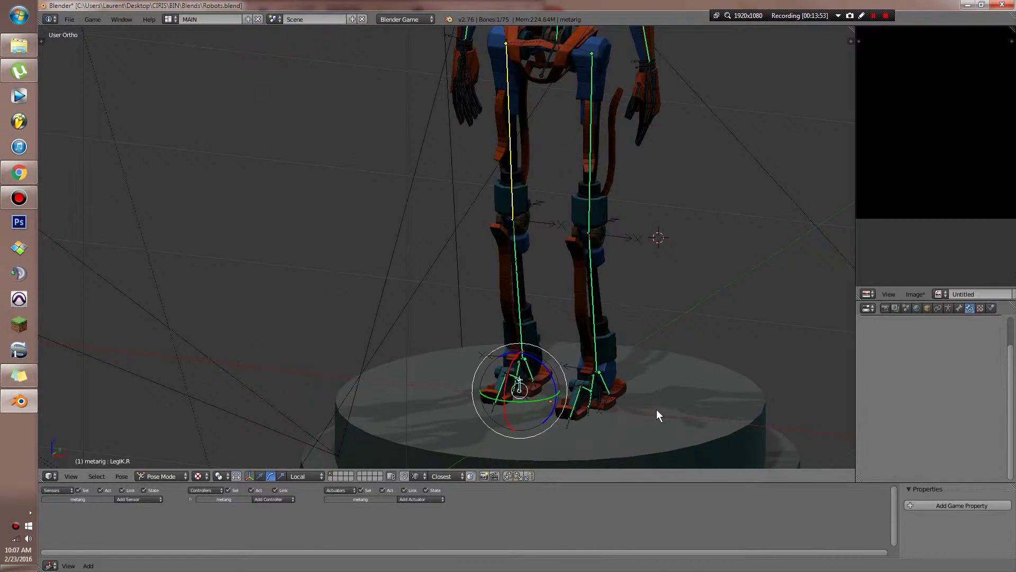
middle_drag(551, 352, 586, 356)
key(g)
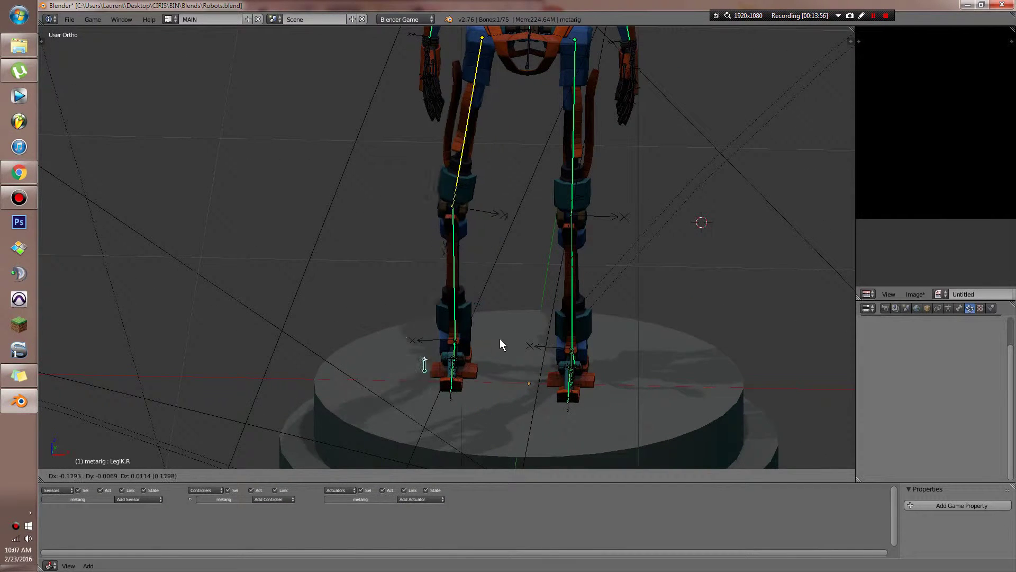
click(589, 376)
middle_drag(590, 375, 535, 377)
Step: Add a Limit Location constraint to the LegIK.R bone and test-move the bone
click(959, 307)
click(970, 308)
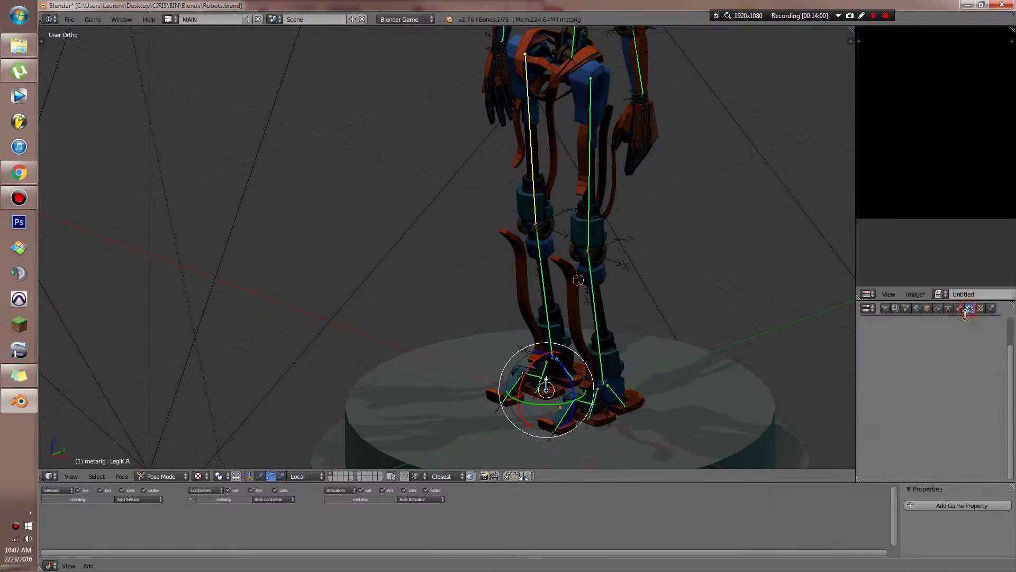
click(924, 345)
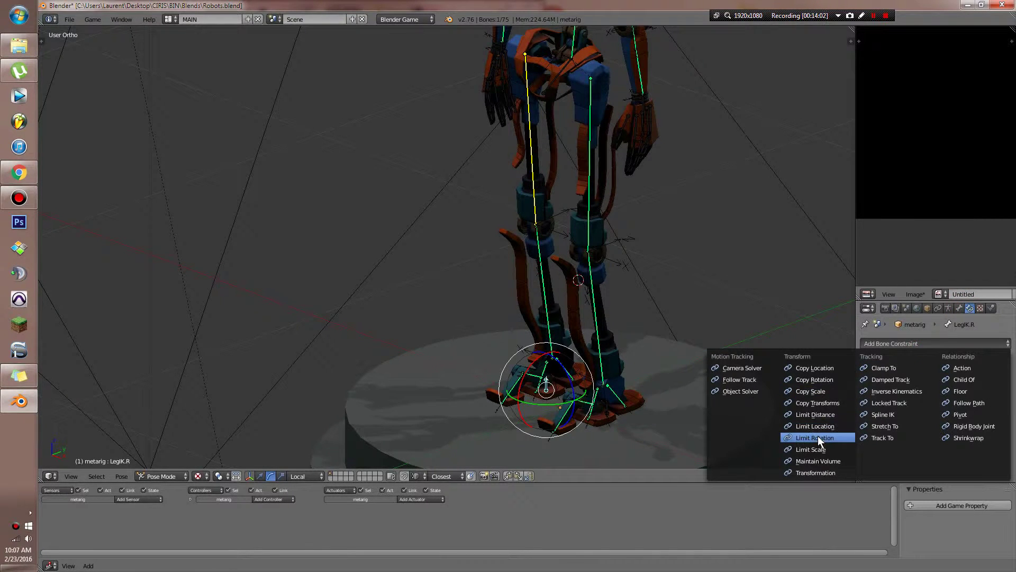
click(829, 426)
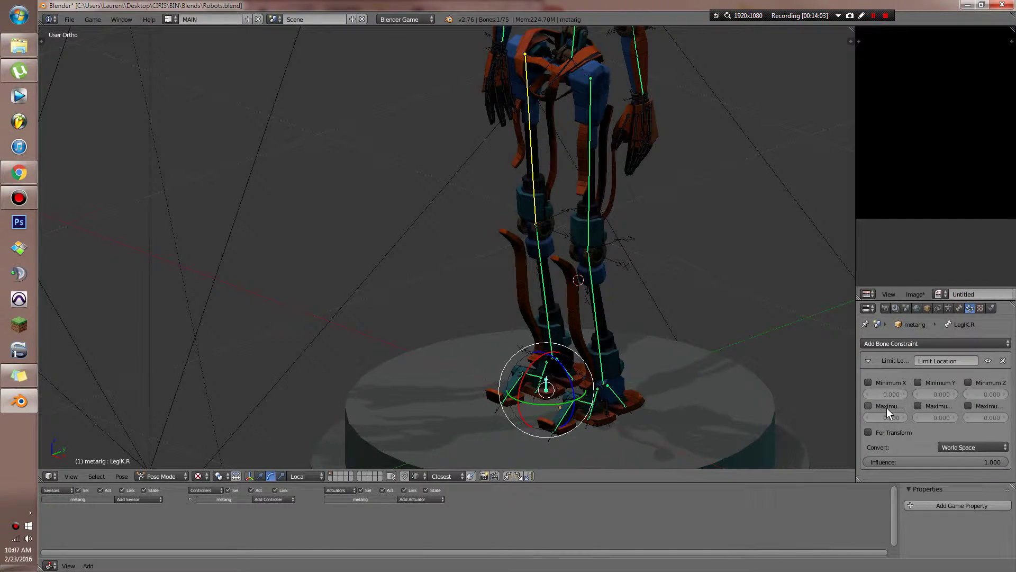
middle_drag(596, 386, 649, 385)
key(g)
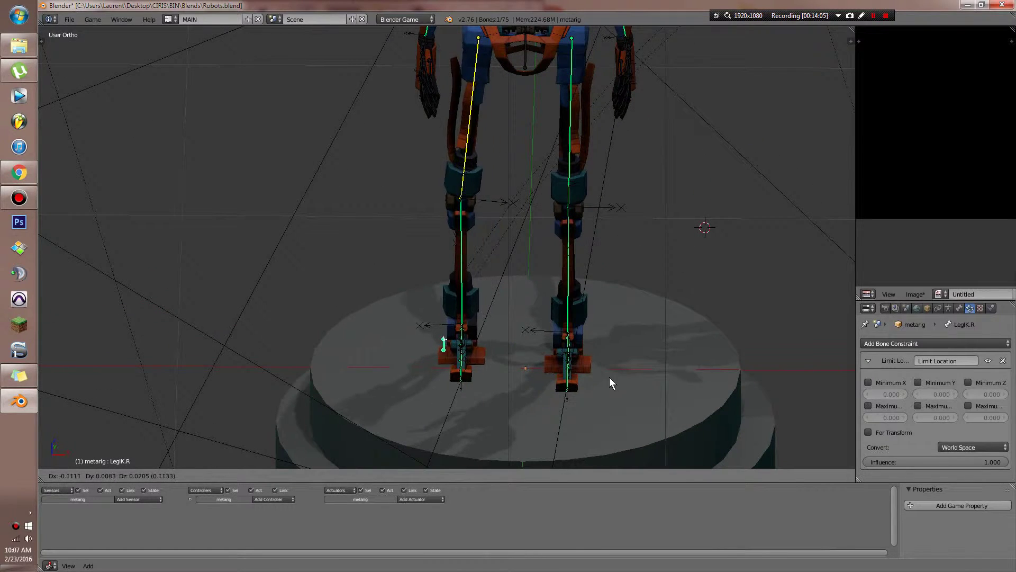
click(630, 382)
Step: Enable the Minimum X and Maximum X limits on the Limit Location constraint and test-move the bone
click(869, 382)
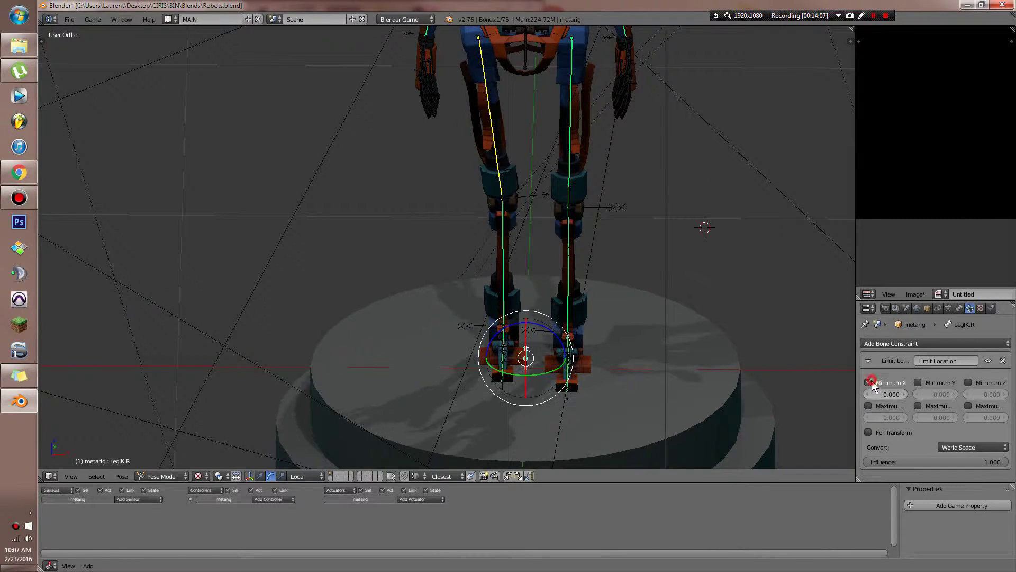
click(868, 406)
key(g)
click(640, 381)
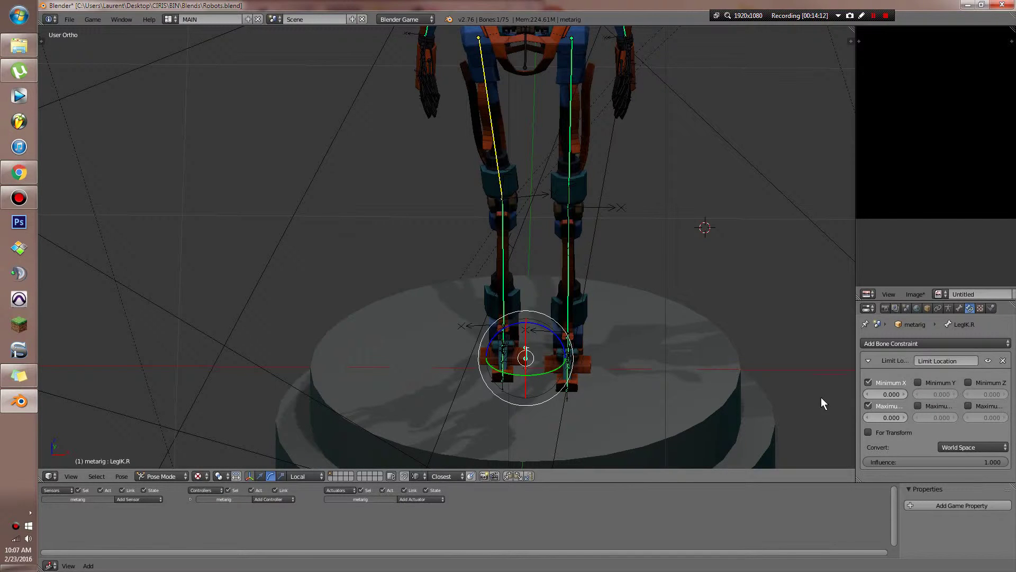
Step: Try a Minimum X of -1.900 and a Maximum X of 2.900 on LegIK.R, and reset both limits to 0
mouse_move(891, 394)
mouse_down()
mouse_move(876, 394)
mouse_move(903, 394)
mouse_up()
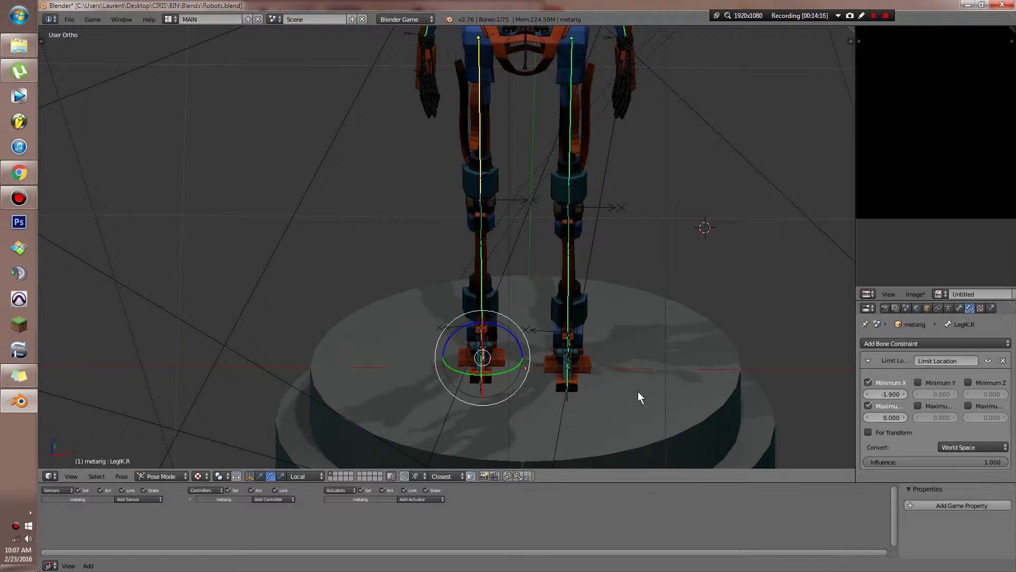
key(g)
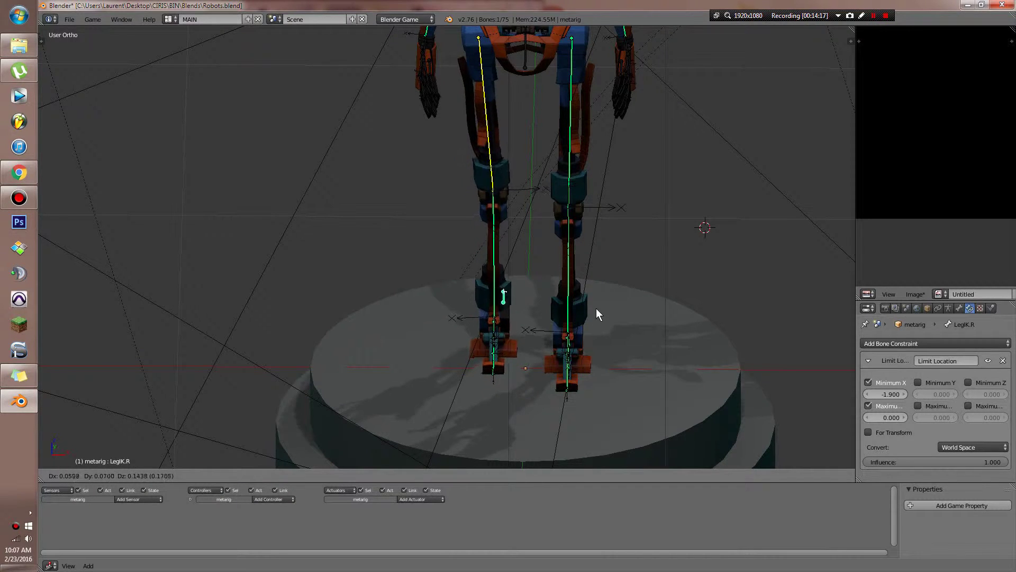
right_click(676, 388)
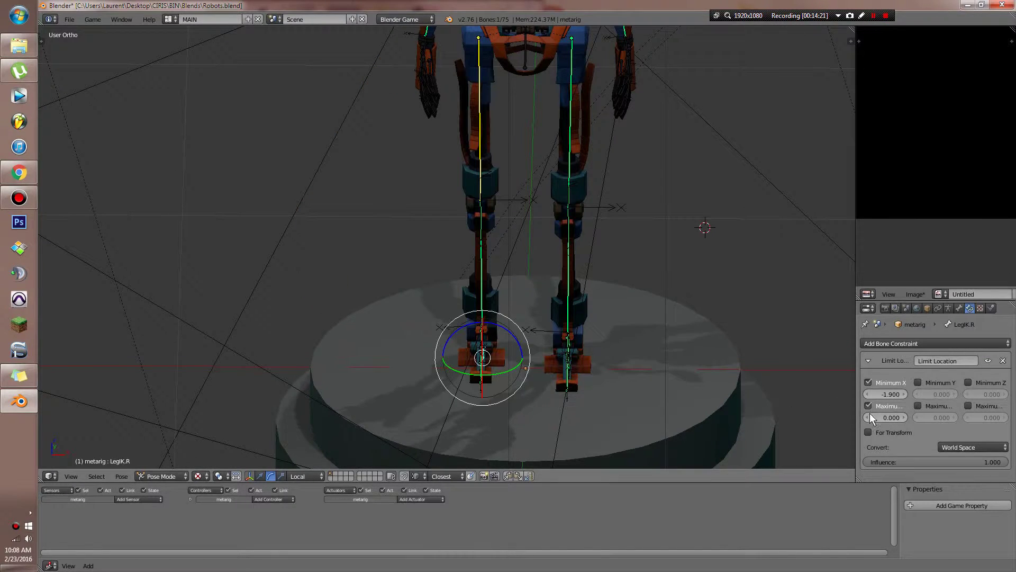
key(g)
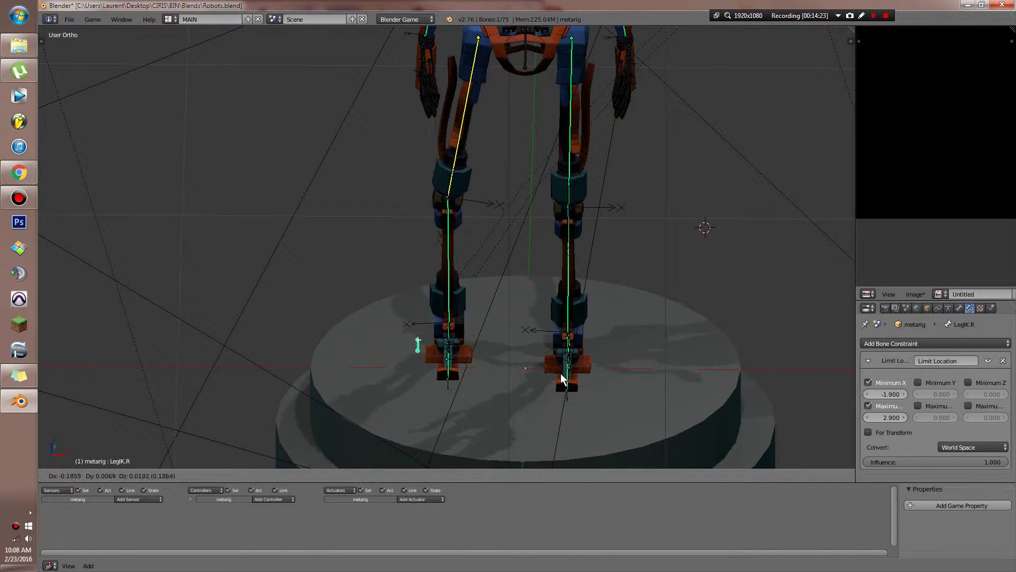
right_click(647, 379)
click(879, 396)
text(0)
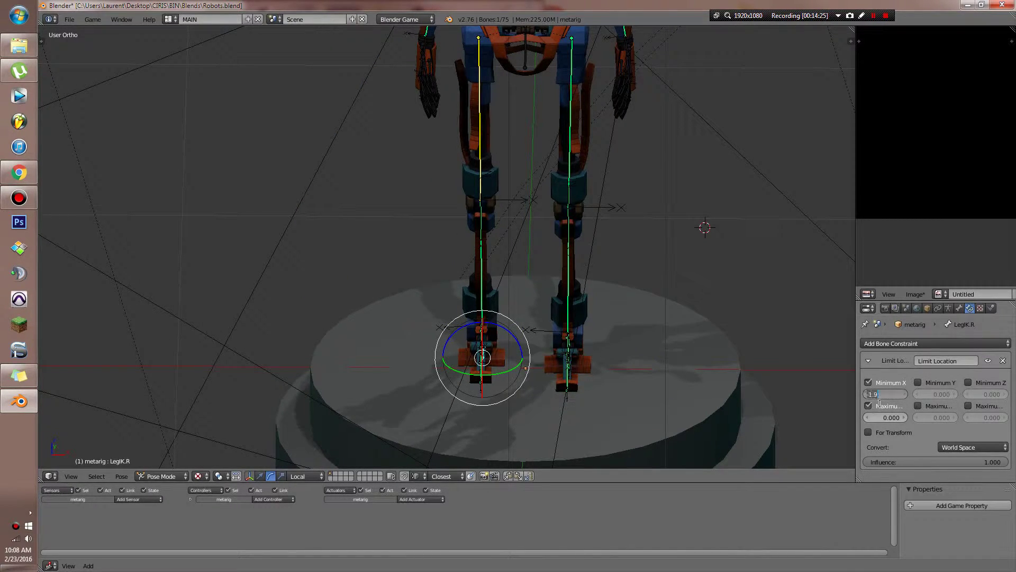
click(901, 435)
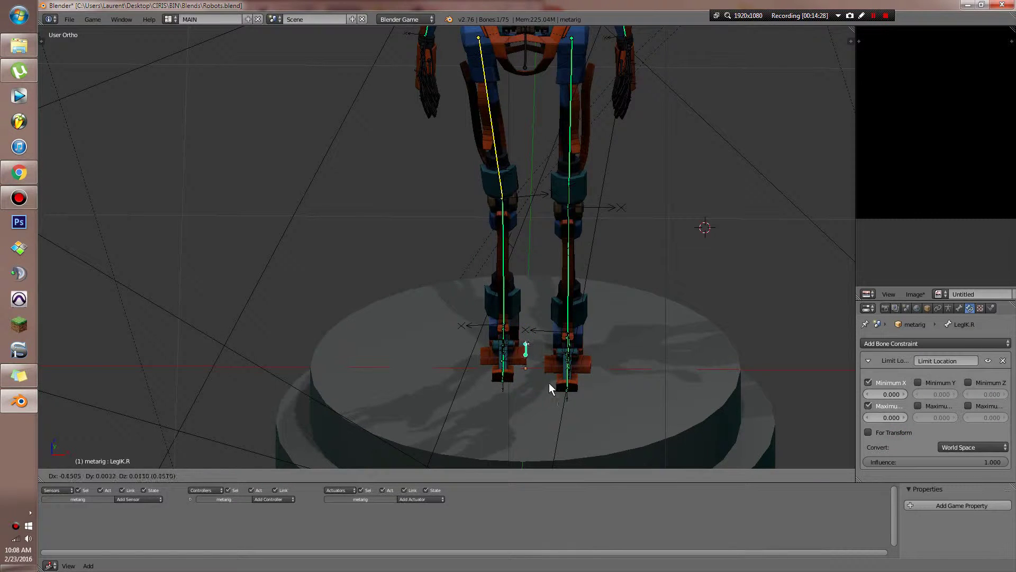
Step: Set the Limit Location constraint's Convert option to Local Space
mouse_move(551, 386)
middle_down()
mouse_move(579, 392)
mouse_move(559, 402)
middle_up()
click(982, 448)
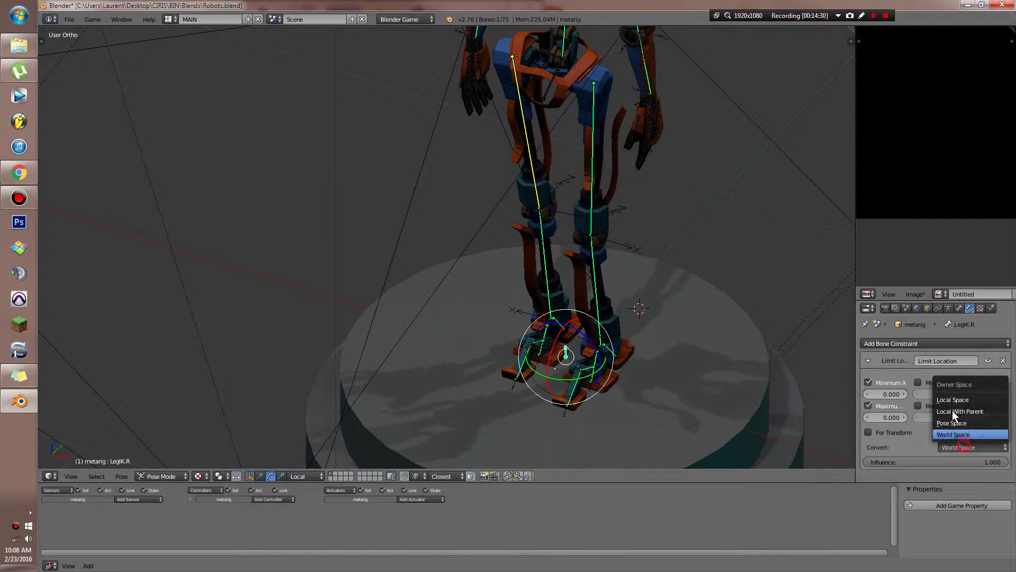
click(953, 412)
click(967, 447)
click(952, 400)
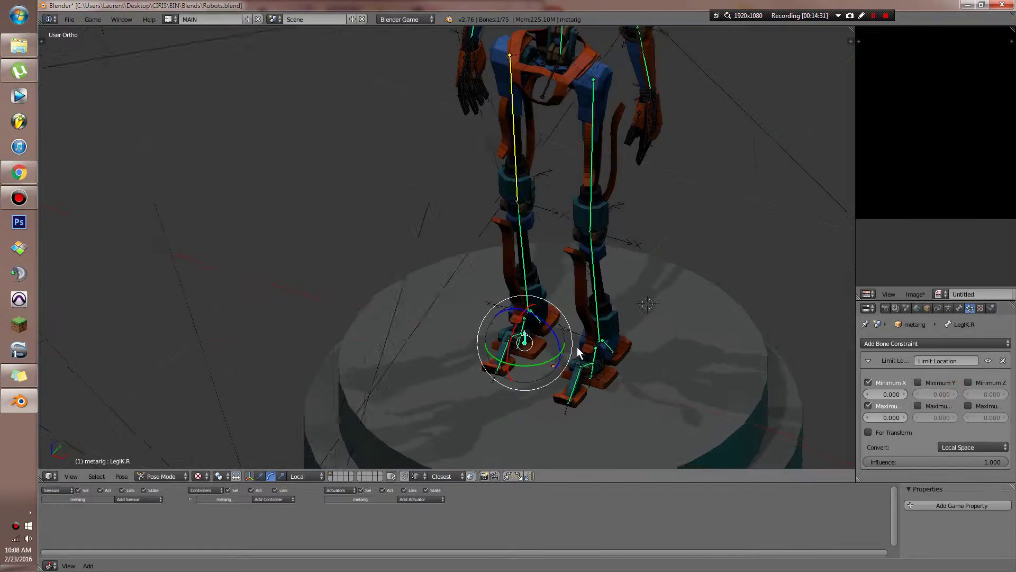
Step: Test-move the LegIK.R bone freely and along the global Y axis to examine how the foot follows
key(g)
middle_drag(577, 347, 649, 336)
right_click(505, 271)
shift+middle_drag(571, 376, 589, 316)
key(g)
key(y)
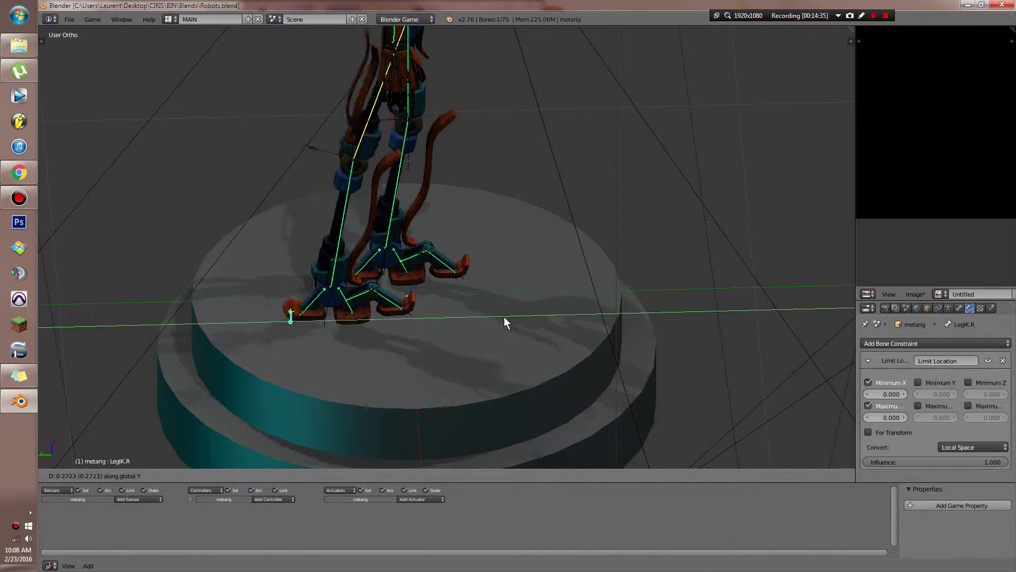
right_click(707, 314)
key(g)
middle_drag(701, 326, 744, 338)
right_click(701, 427)
scroll(630, 371, down, 3)
key(g)
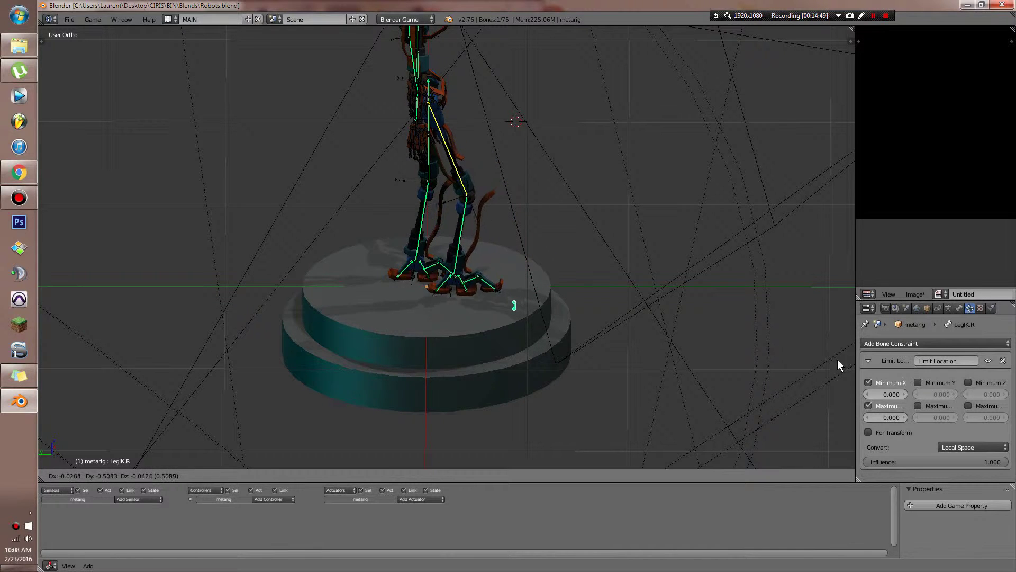
click(793, 377)
middle_drag(792, 376, 678, 363)
Step: Try enabling the Minimum Z and Maximum Z limits on LegIK.R and test-move the bone
click(968, 382)
click(968, 406)
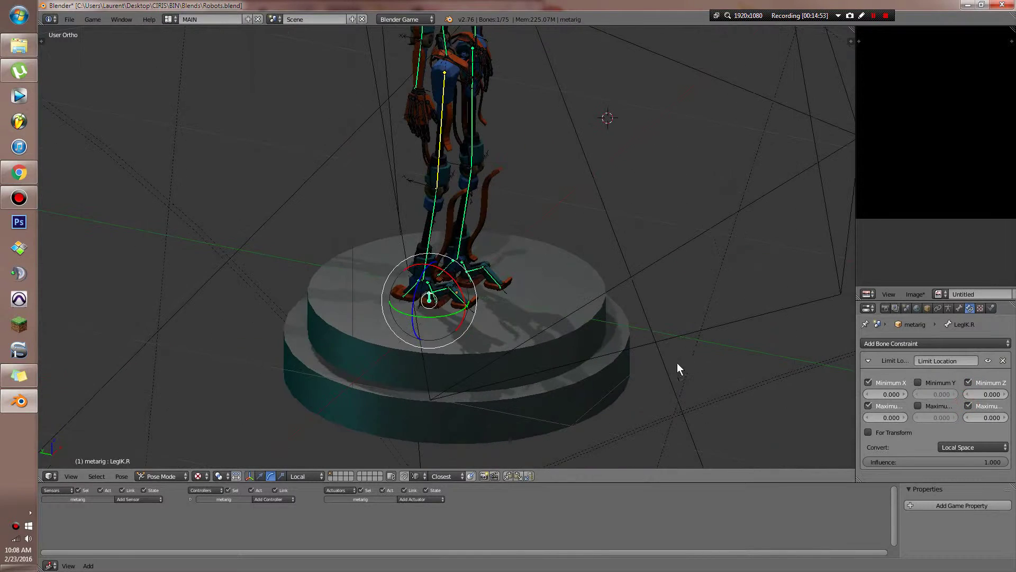
key(g)
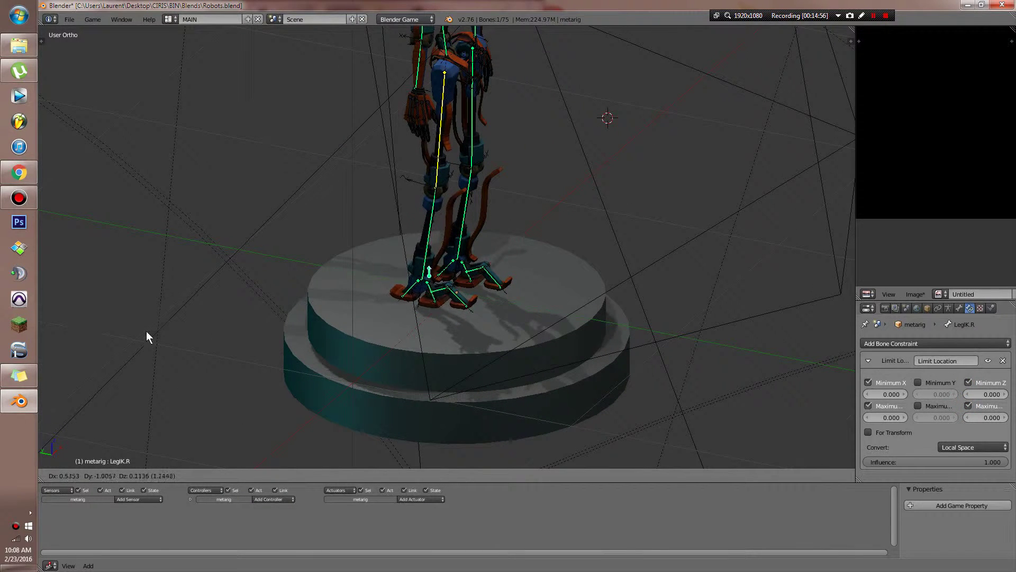
click(346, 385)
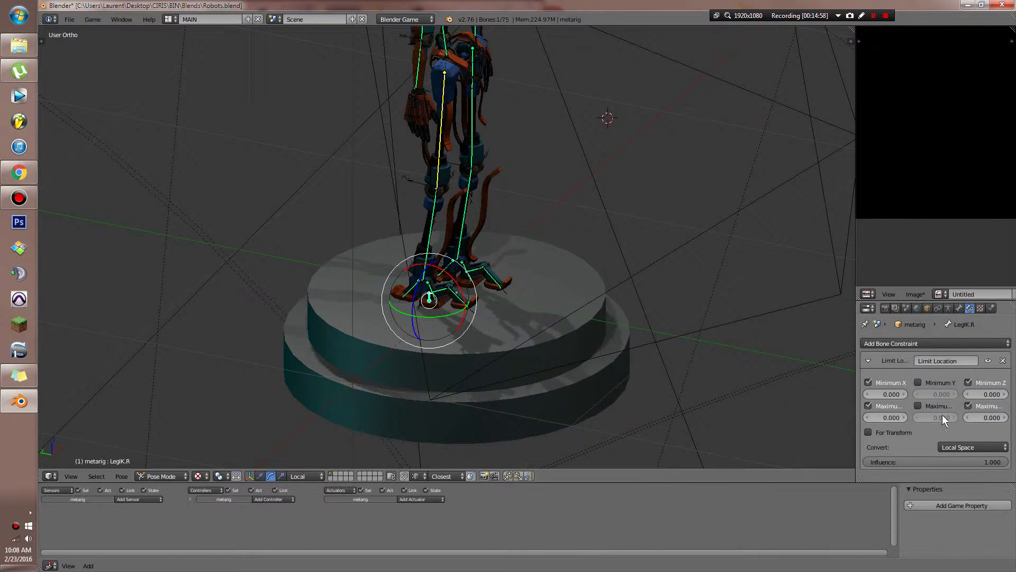
Step: Disable the Z limits and enable Minimum Y and Maximum Y on LegIK.R, testing the bone's movement
click(969, 383)
click(918, 406)
click(917, 383)
key(g)
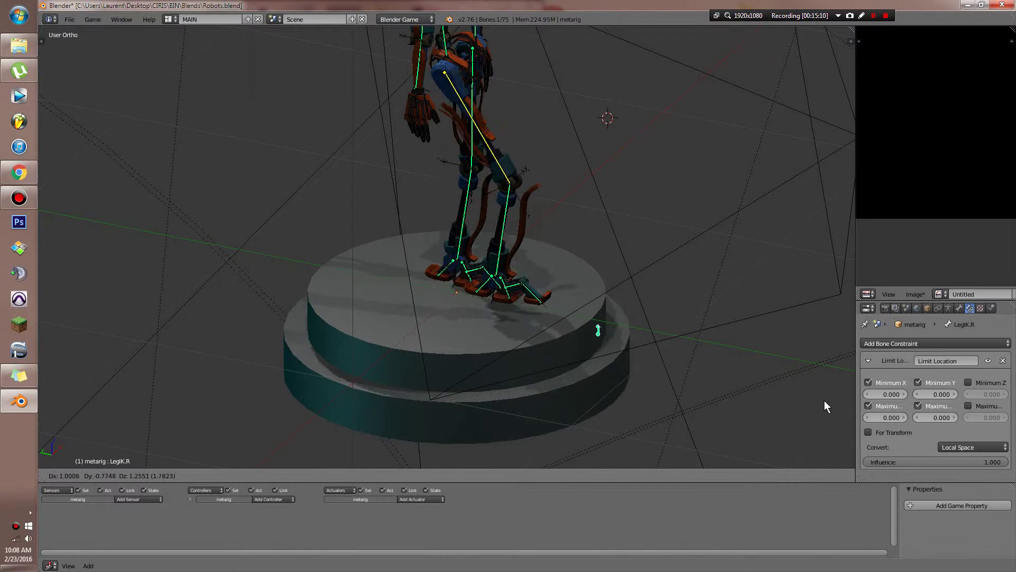
right_click(677, 402)
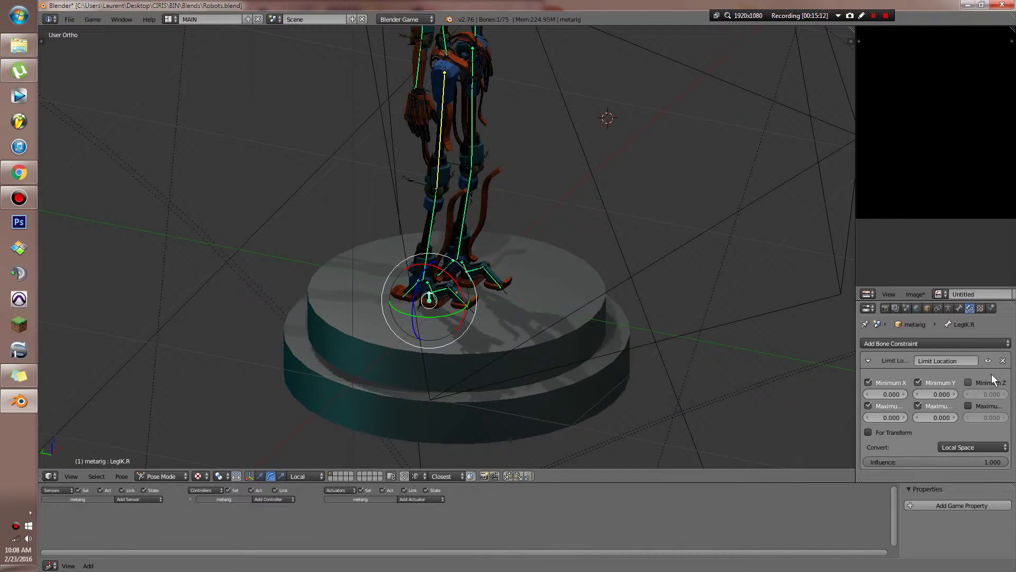
Step: Select the thigh.L bone and add an Inverse Kinematics constraint to it
middle_drag(688, 417, 564, 246)
right_click(544, 209)
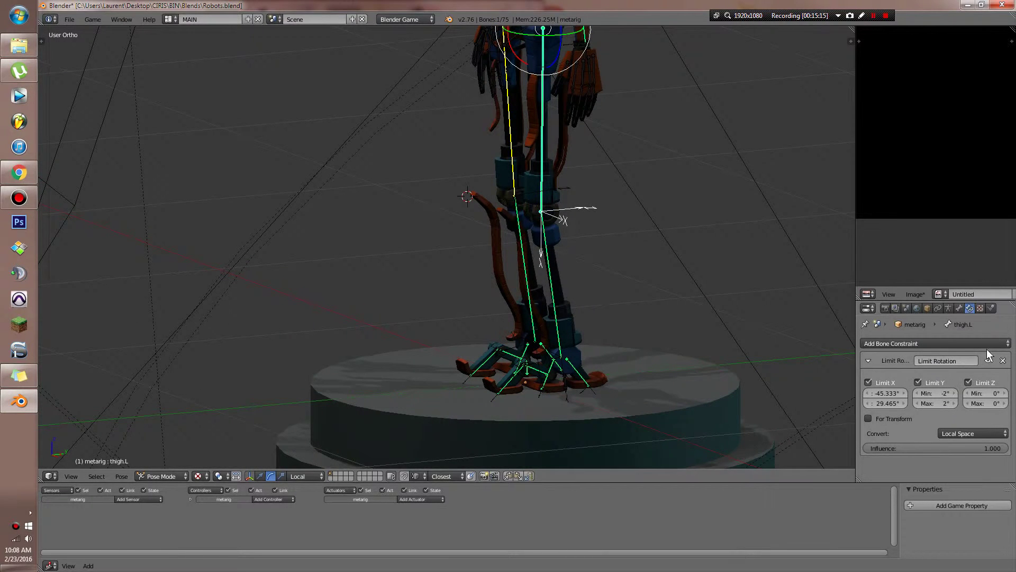
click(894, 343)
click(904, 389)
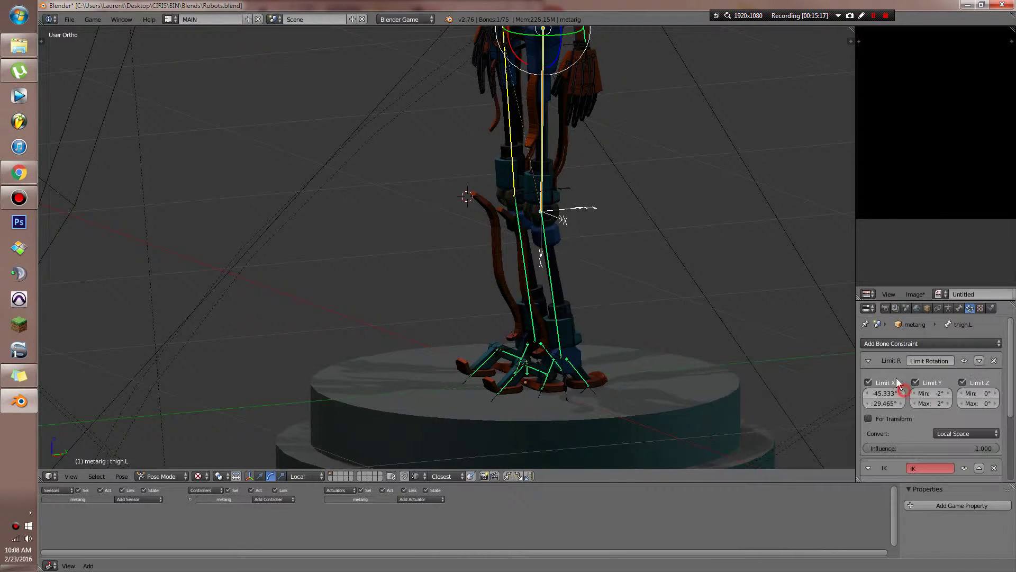
Step: Collapse the Limit Rotation constraint and target the IK constraint at the metarig's LegIK.L bone
click(868, 360)
click(979, 402)
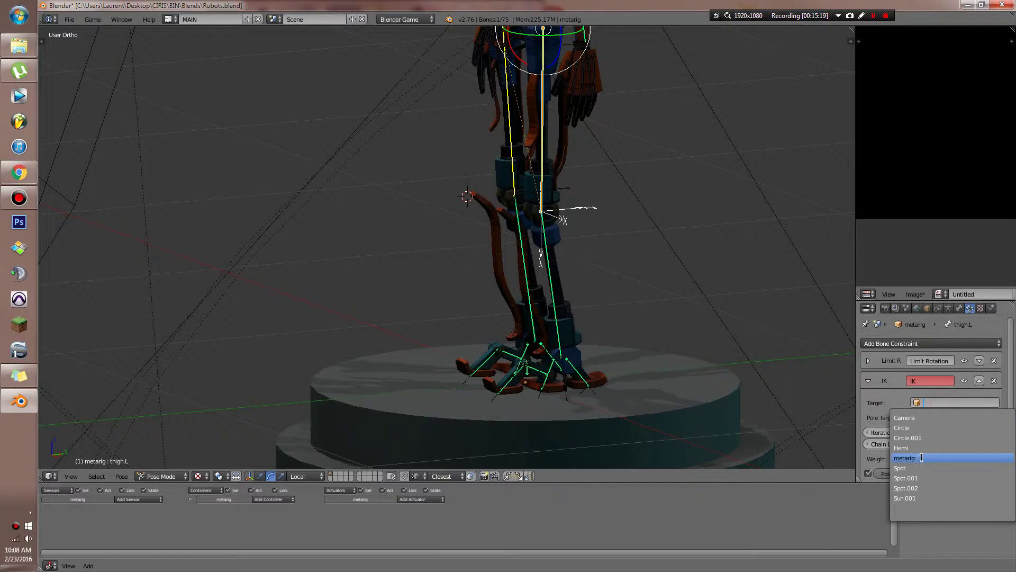
click(920, 459)
click(934, 417)
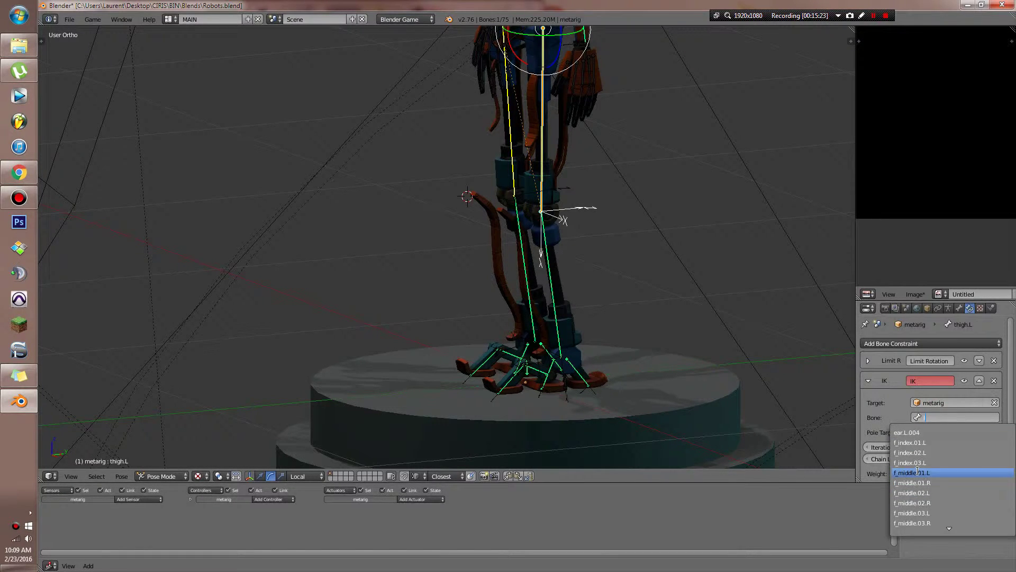
text(leg)
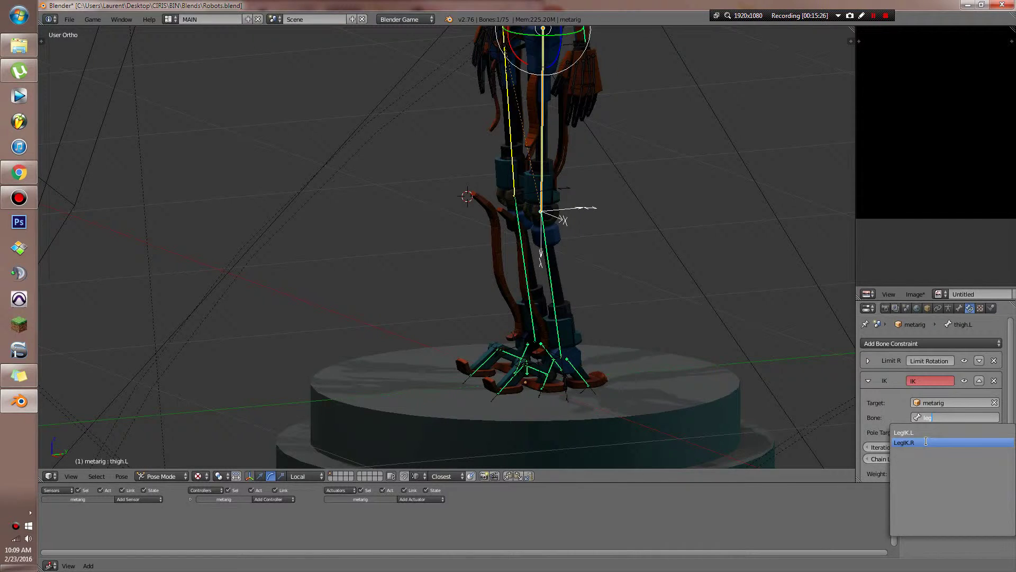
click(913, 432)
scroll(961, 438, down, 3)
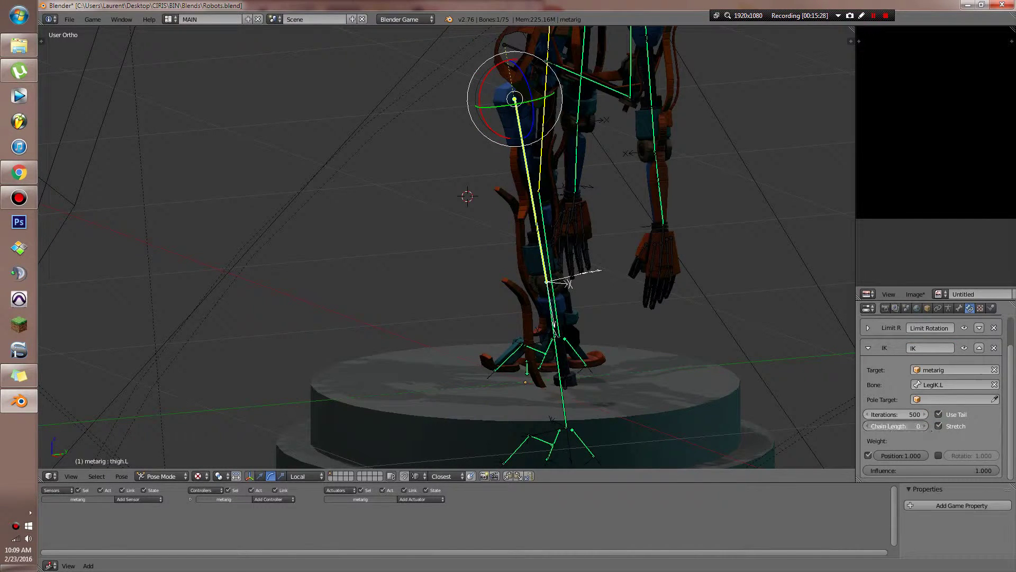
Step: Set the thigh.L IK constraint's Chain Length to 1
click(926, 426)
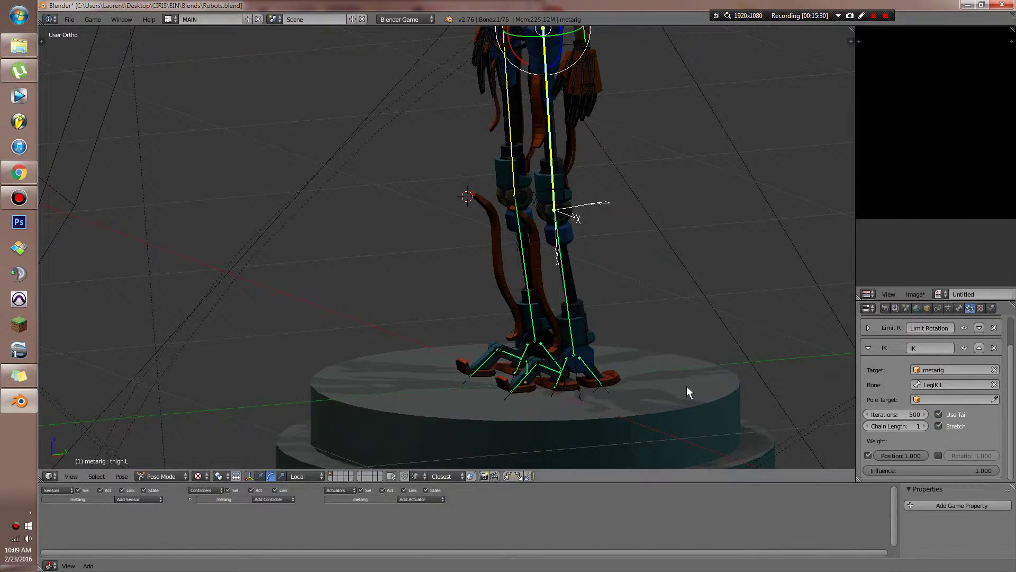
scroll(687, 386, down, 2)
scroll(870, 376, up, 3)
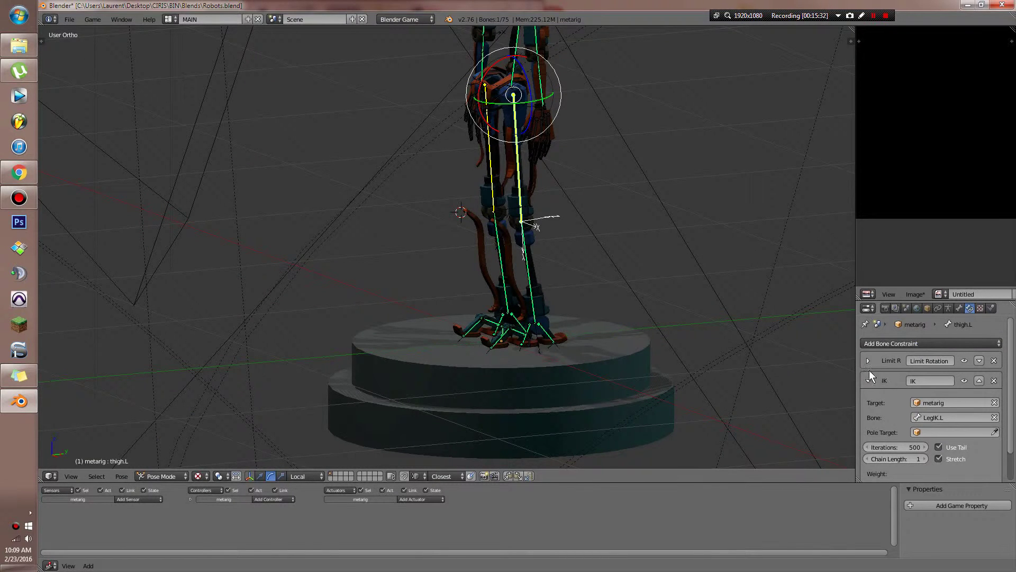
Step: Collapse the IK constraint on thigh.L and select the shin.L bone
click(867, 380)
scroll(504, 277, up, 3)
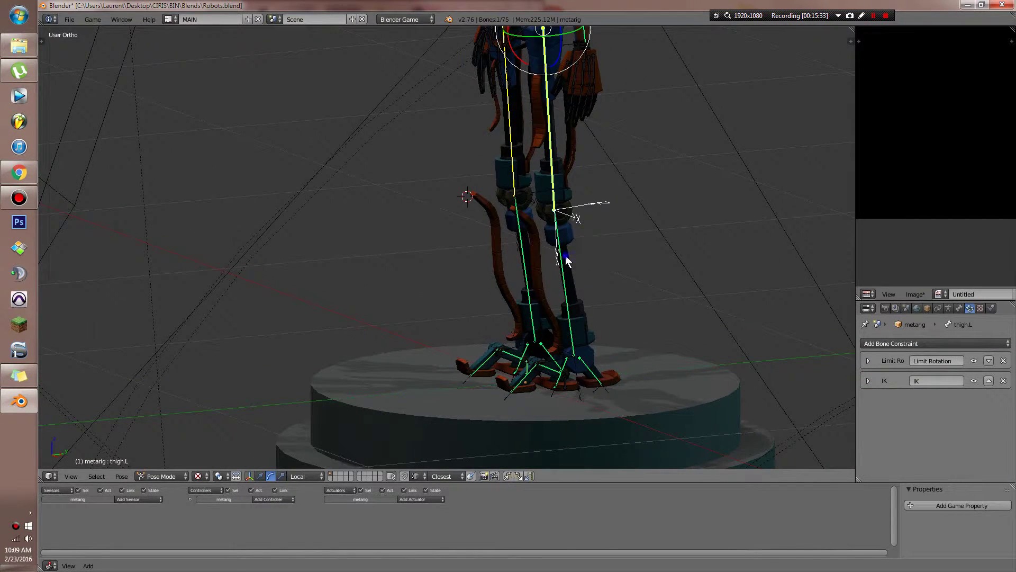
right_click(554, 219)
right_click(554, 217)
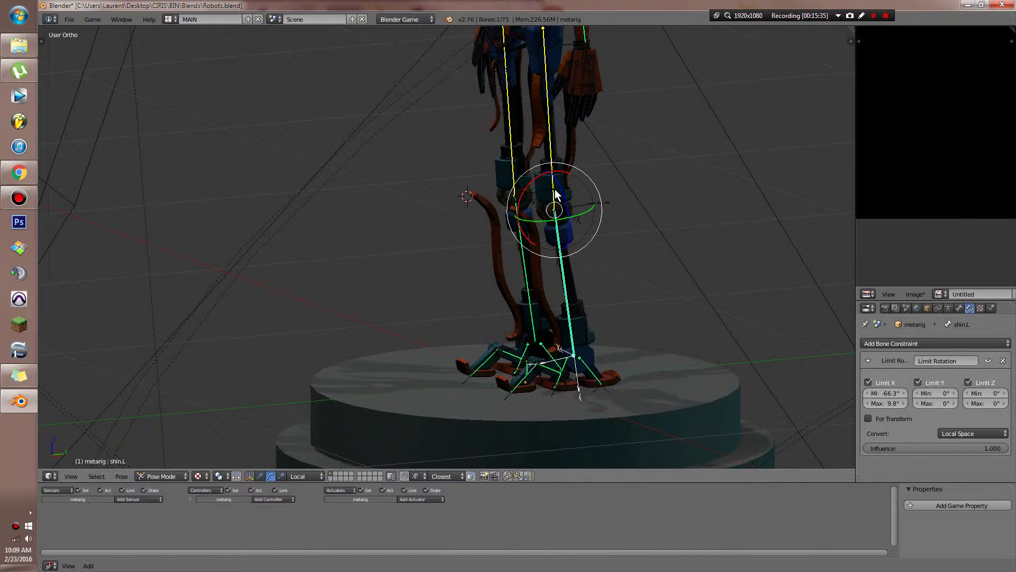
right_click(563, 261)
scroll(553, 255, down, 3)
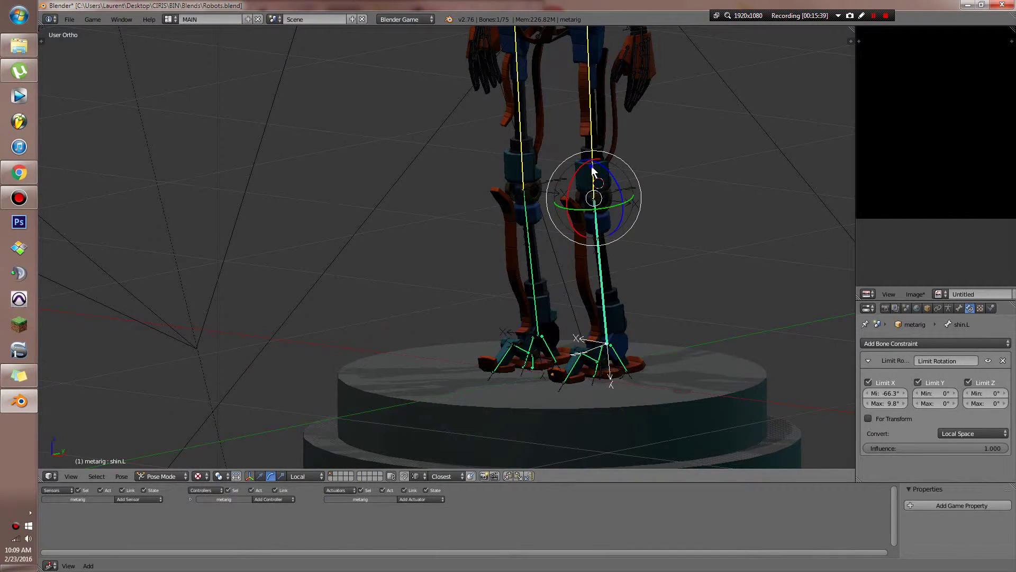
Step: Select the LegIK.L bone and add a Limit Location constraint to it
right_click(593, 171)
right_click(608, 370)
right_click(612, 372)
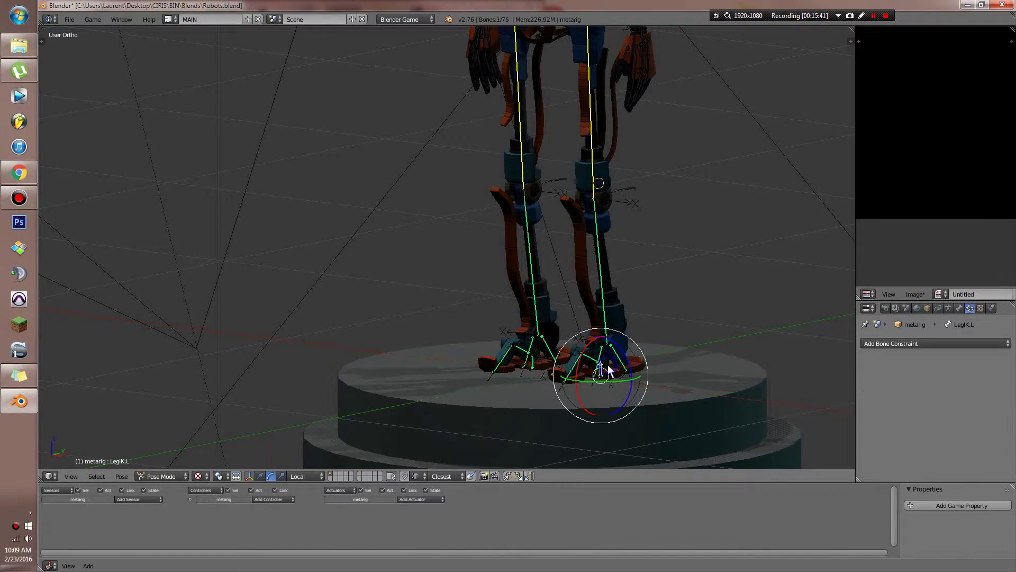
click(949, 341)
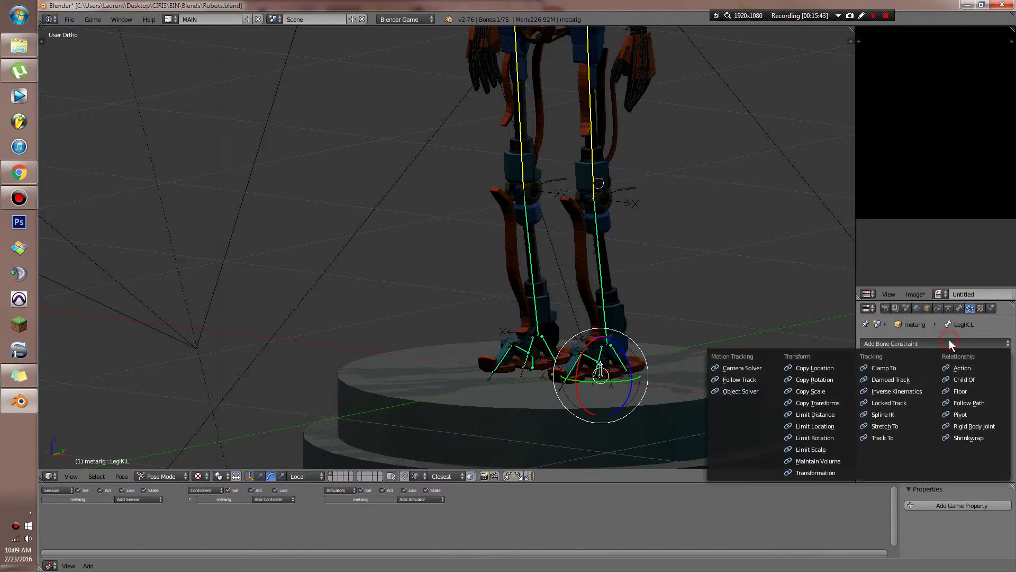
click(818, 427)
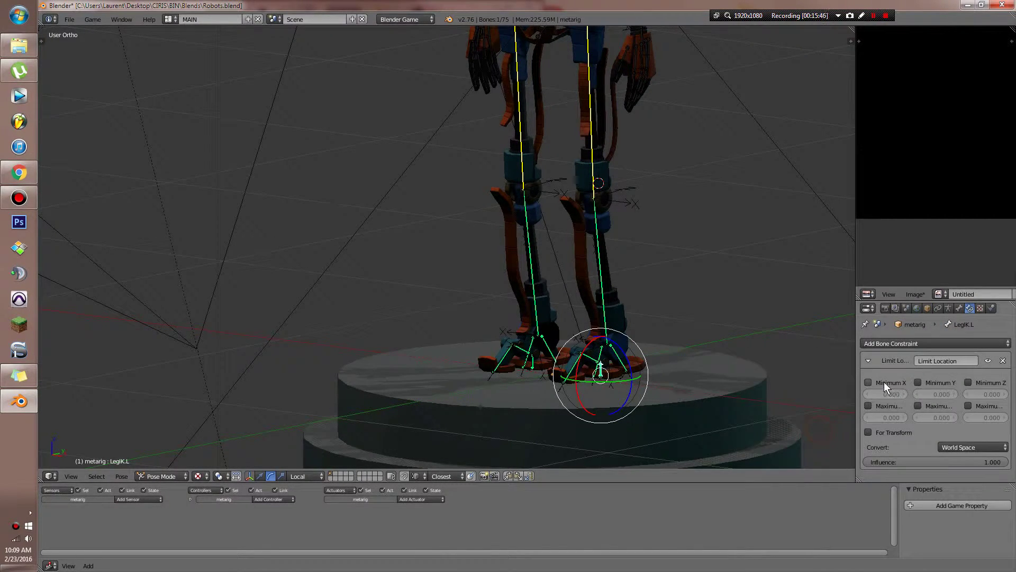
Step: Enable the minimum and maximum X and Z limits on LegIK.L and set the constraint's space to Local Space
click(883, 382)
click(879, 404)
click(968, 405)
click(968, 382)
click(973, 448)
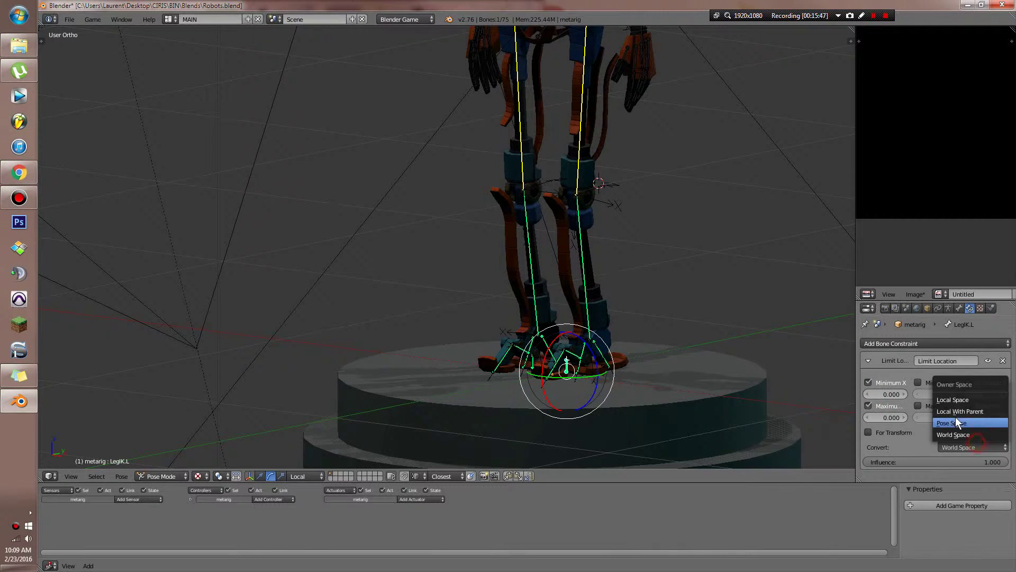
click(955, 418)
Step: Save the blend file, overwriting the existing one
middle_drag(662, 366, 537, 365)
key(ctrl+s)
click(692, 385)
Step: Reselect the LegIK.L bone and test its movement under the X and Z location limits, cancelling each move
scroll(678, 376, down, 4)
right_click(497, 326)
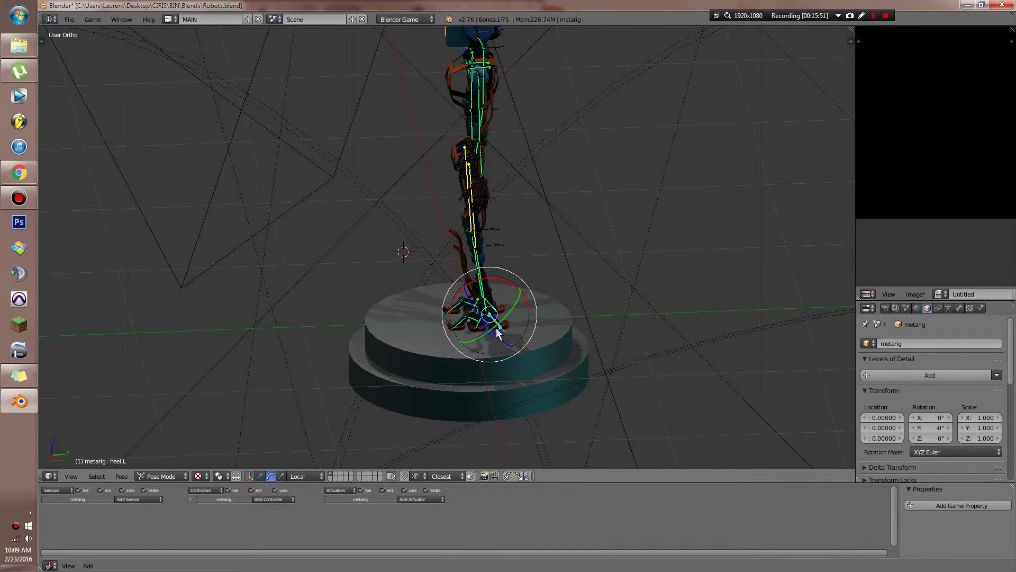
key(a)
right_click(525, 330)
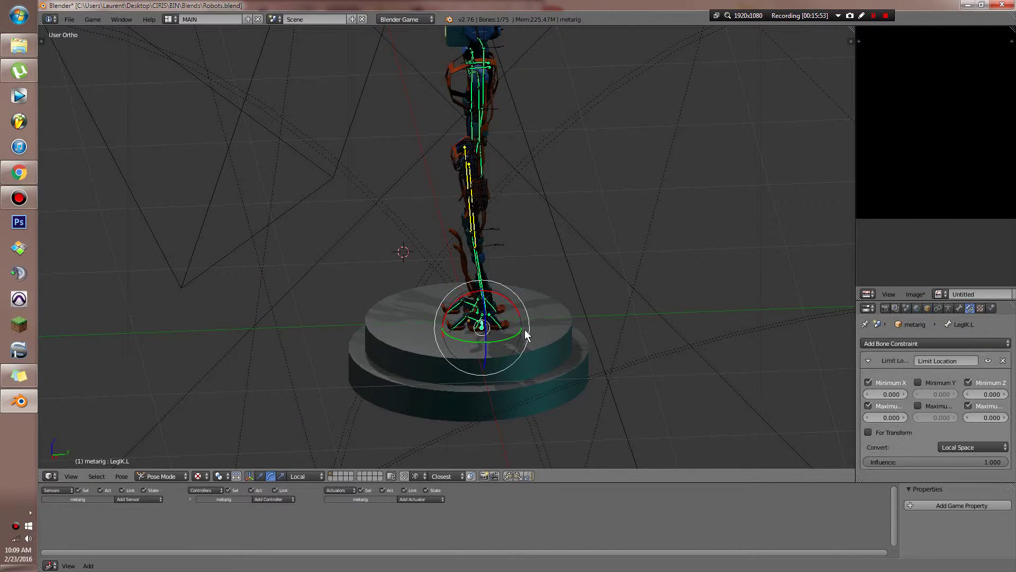
key(g)
right_click(498, 325)
key(g)
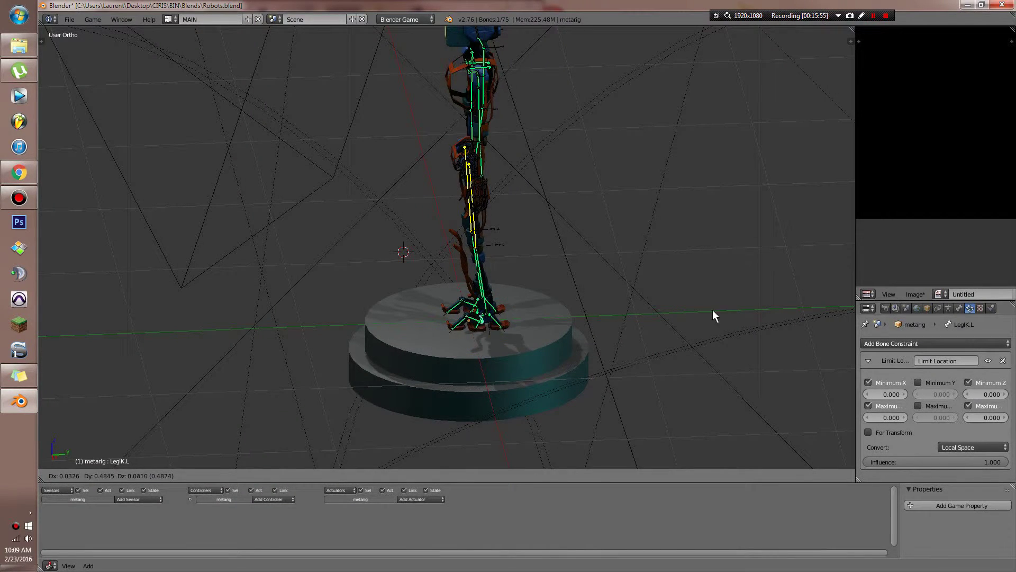
right_click(789, 184)
Step: Disable the Z limits and enable Minimum Y and Maximum Y on LegIK.L, testing the bone's movement
click(969, 405)
click(968, 382)
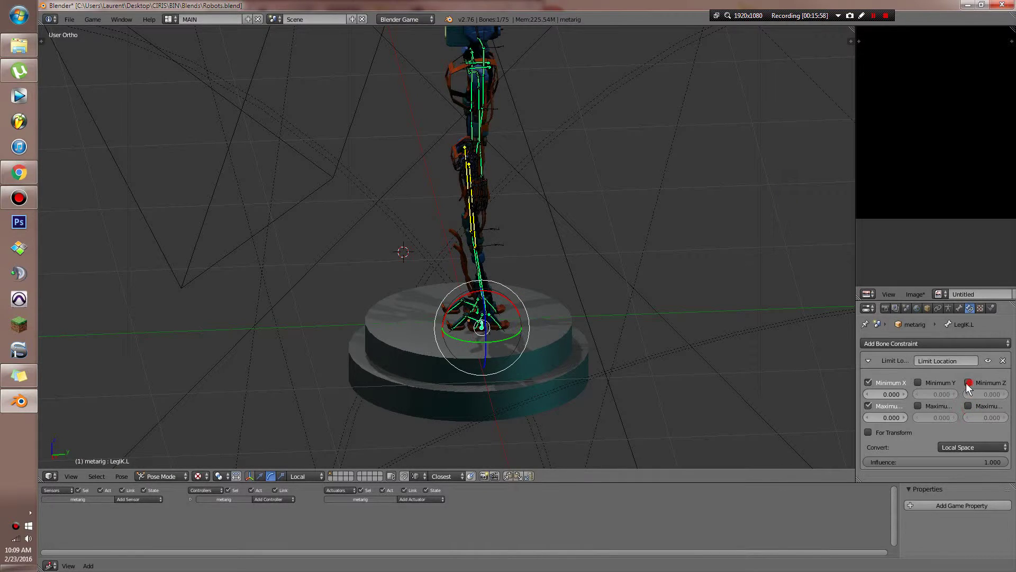
click(917, 406)
click(919, 382)
key(g)
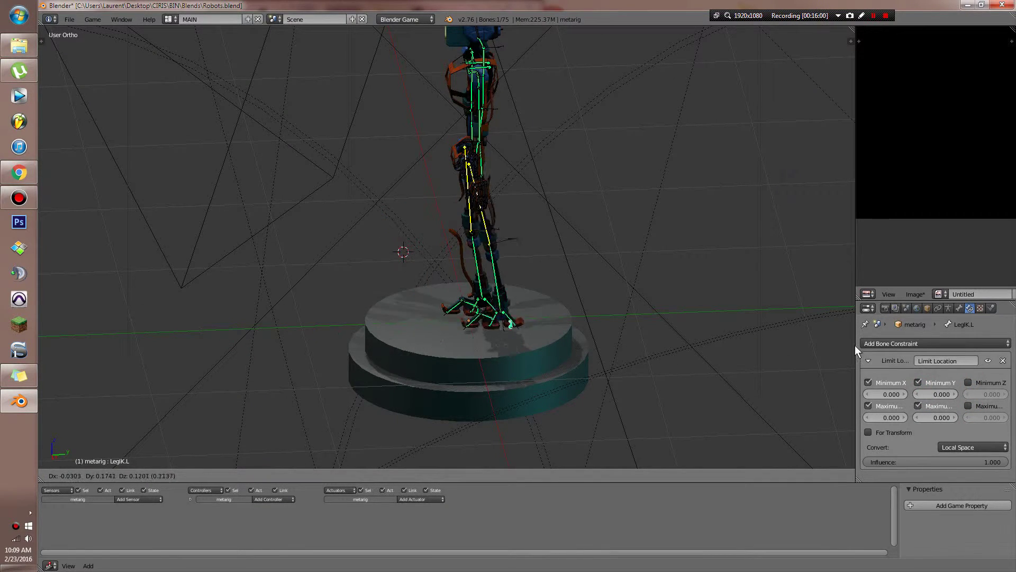
right_click(679, 351)
Step: Try rotating the shoulder.R.003 bone to test its rotation limits and undo the rotation
scroll(680, 351, down, 3)
middle_drag(679, 351, 770, 348)
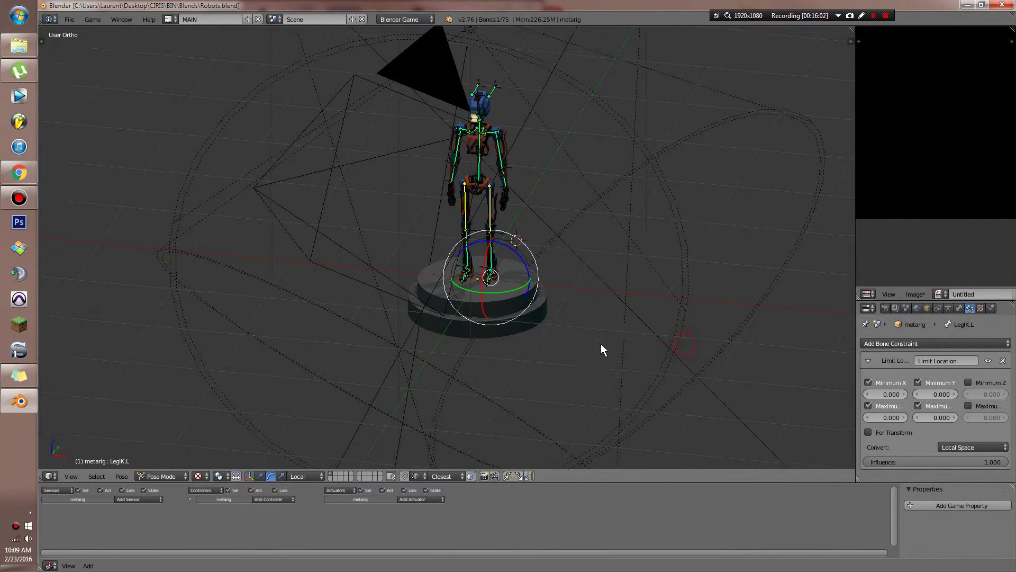
shift+middle_drag(523, 151, 542, 271)
scroll(542, 272, up, 3)
right_click(516, 257)
key(r)
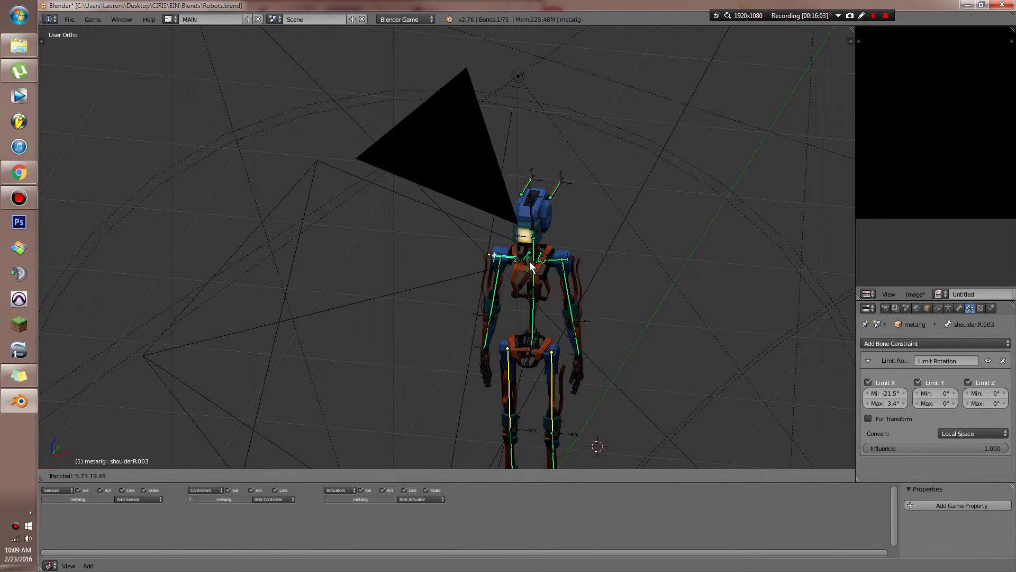
click(531, 265)
key(ctrl+z)
scroll(584, 387, down, 2)
middle_drag(585, 387, 590, 373)
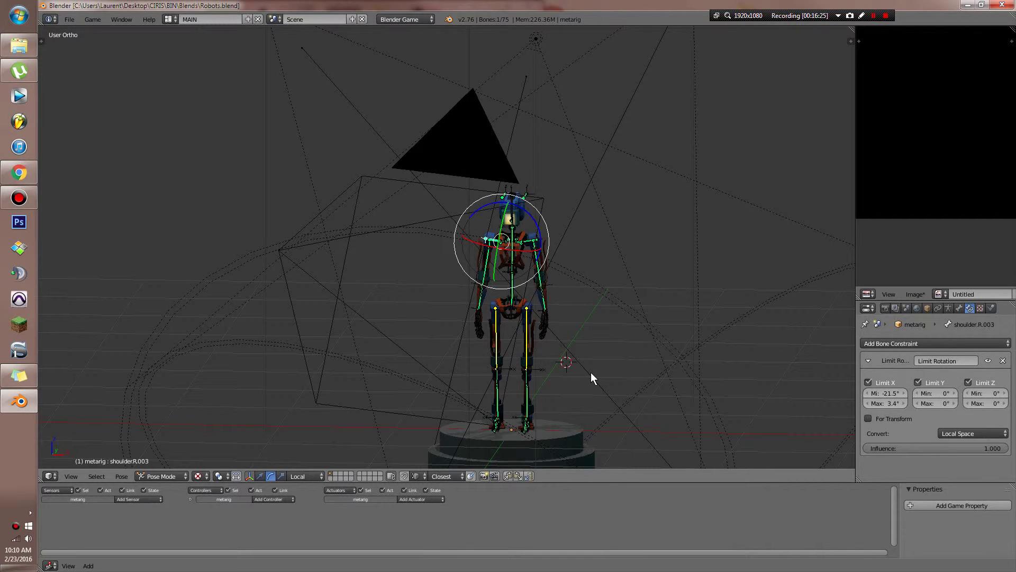
middle_drag(609, 376, 582, 414)
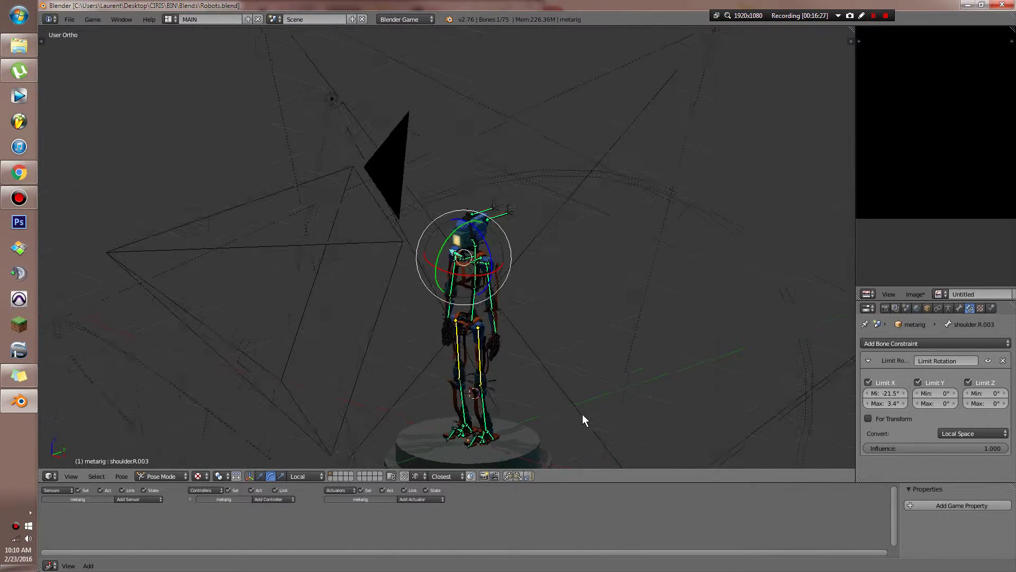
scroll(580, 411, up, 6)
scroll(646, 410, down, 5)
middle_drag(651, 411, 687, 426)
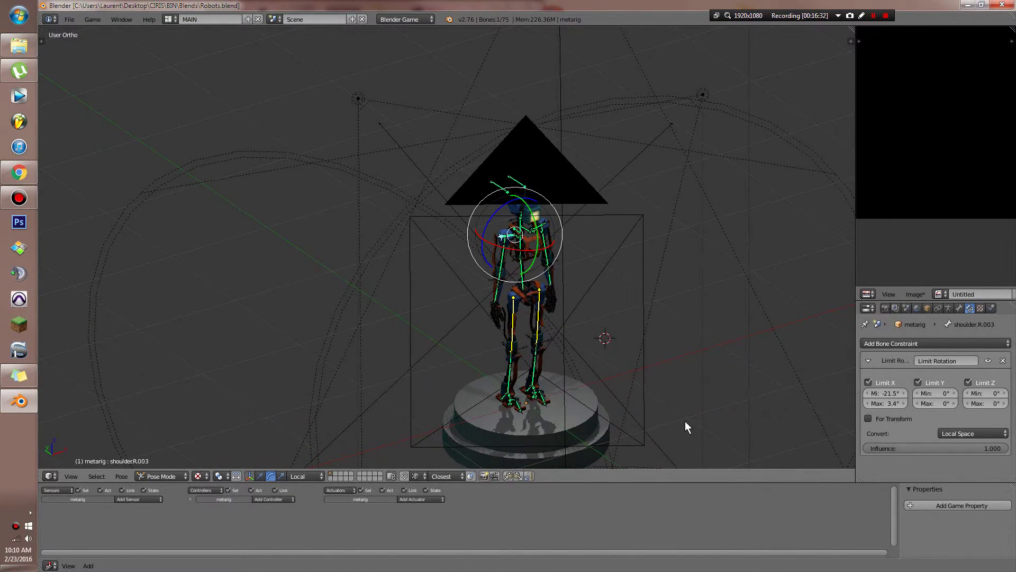